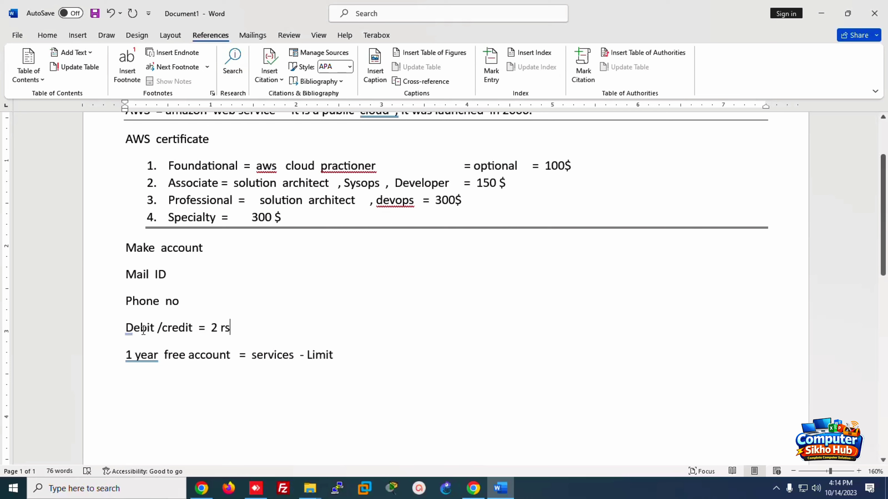
Step: Search Google for 'aws free account' in Chrome
left_click(476, 489)
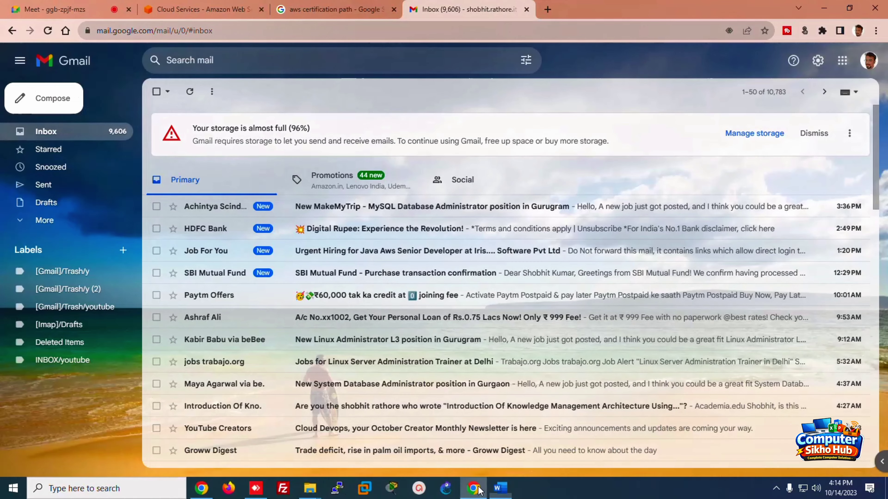
left_click(204, 9)
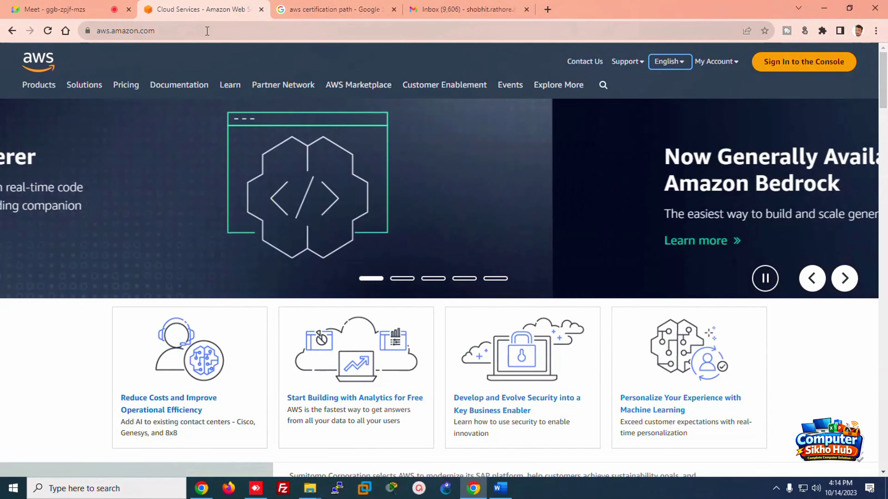
left_click(208, 31)
type("google")
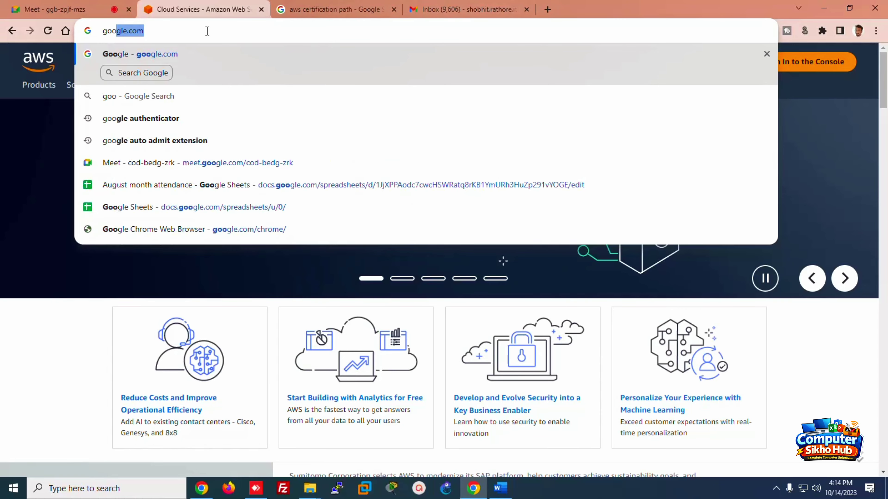
key("Return")
type("aw")
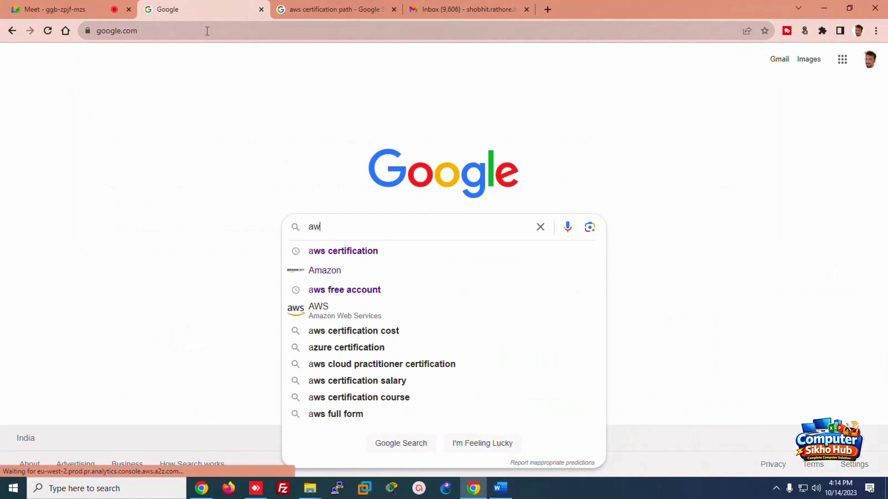
type("s fre")
key("Down")
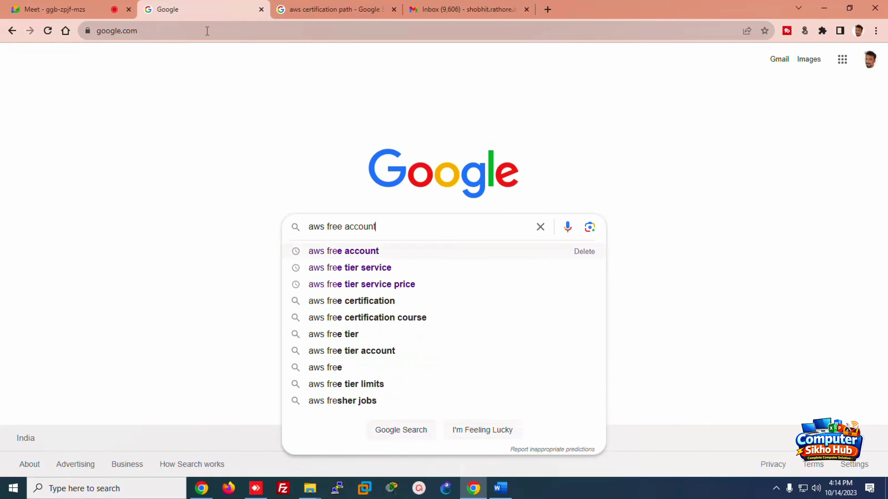
key("Return")
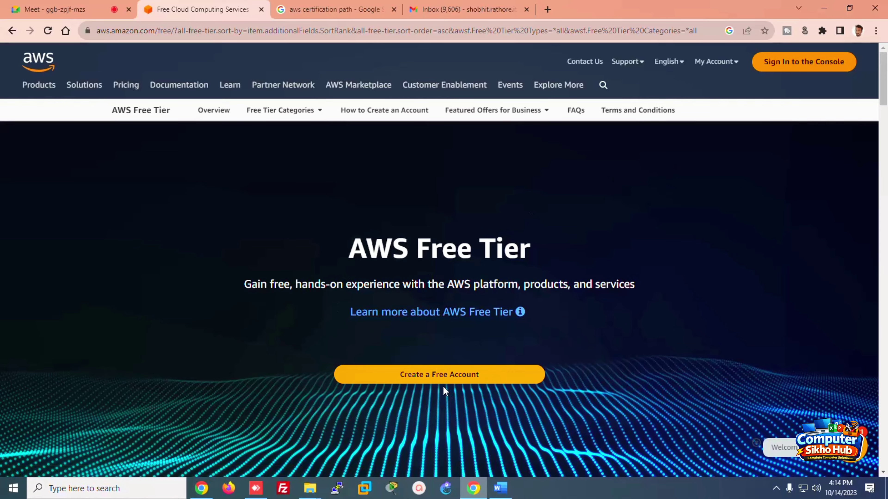
Step: From the AWS Free Tier page, start creating a free account and sign in to the Console
left_click(424, 378)
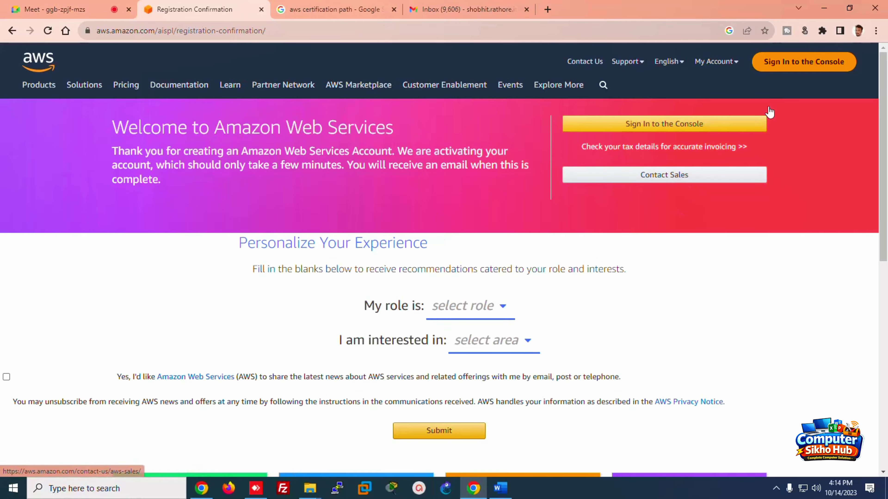
mouse_move(884, 201)
left_mouse_down()
mouse_move(886, 260)
mouse_move(883, 192)
left_mouse_up()
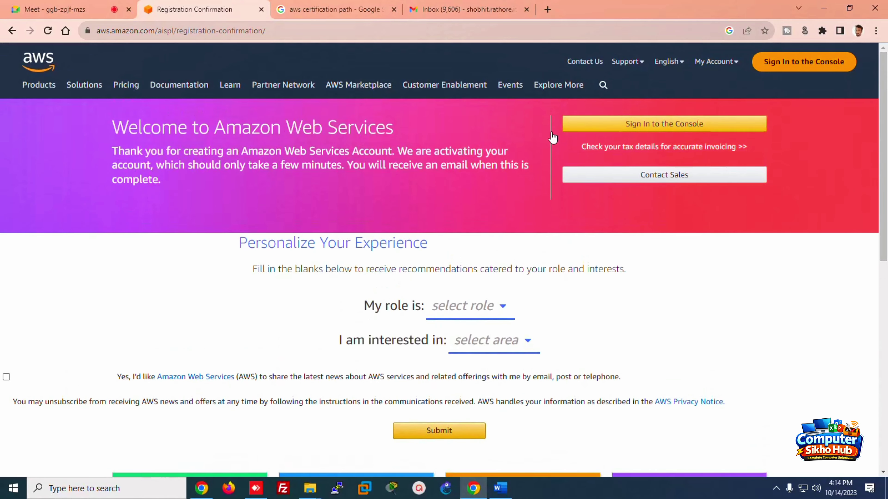
left_click(626, 125)
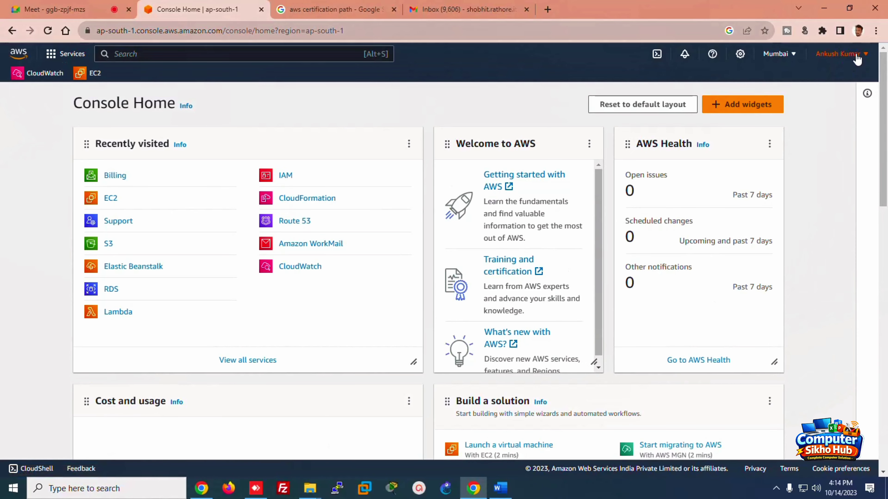
Step: Sign out of the AWS account and open the 'Create a new AWS account' sign-up page
left_click(853, 56)
left_click(840, 234)
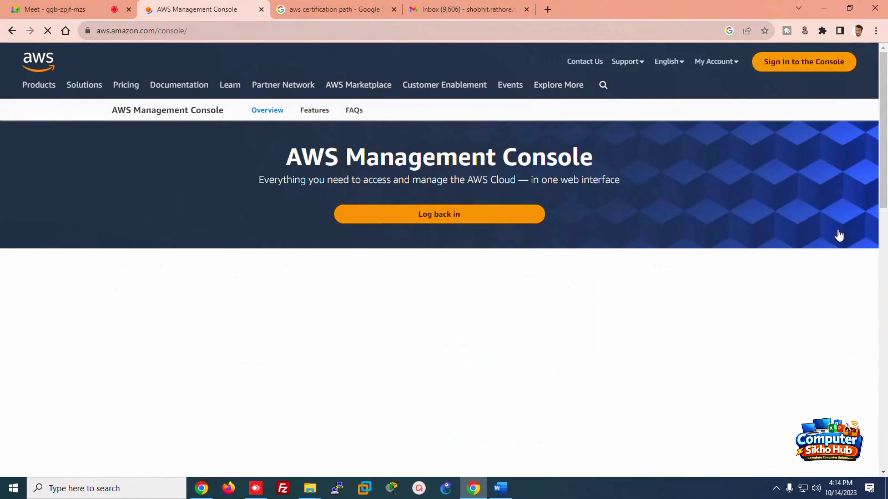
left_click(804, 63)
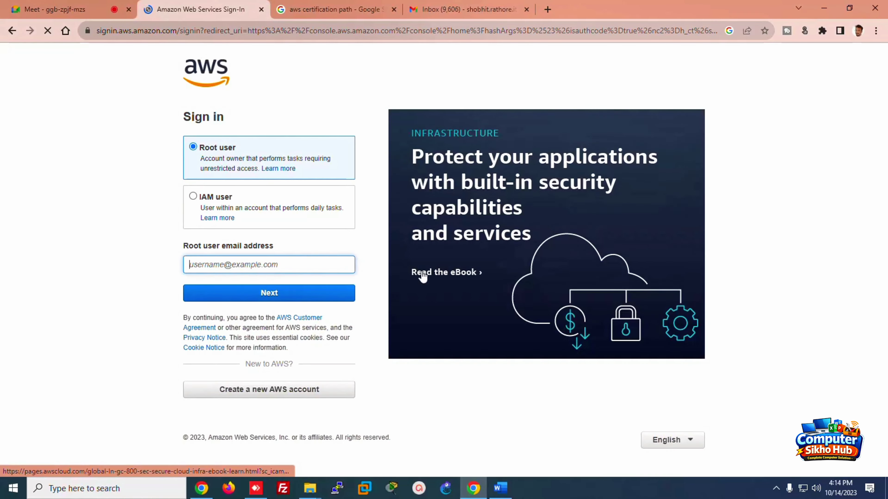
left_click(259, 390)
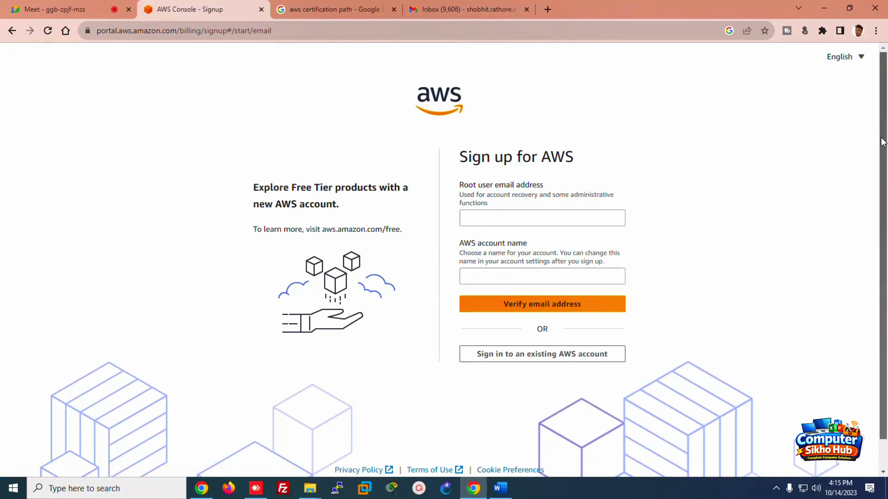
scroll(863, 154, "down", 1)
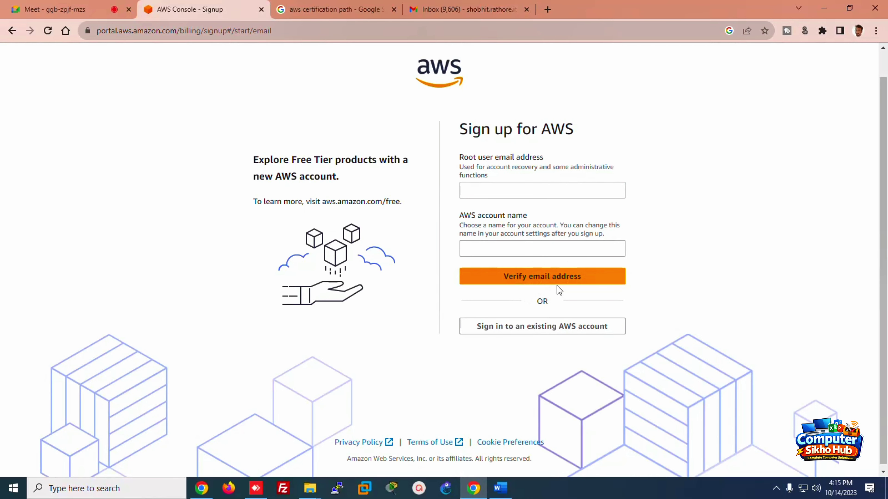
Step: In a new tab, find the instructor's Cloud Devops channel on YouTube and open its Amazon Web Services playlist
left_click(547, 10)
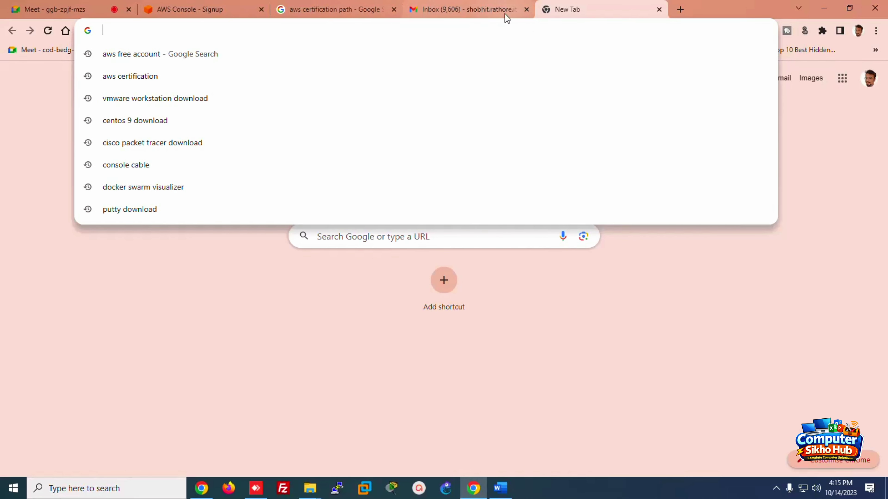
type("you")
key("Return")
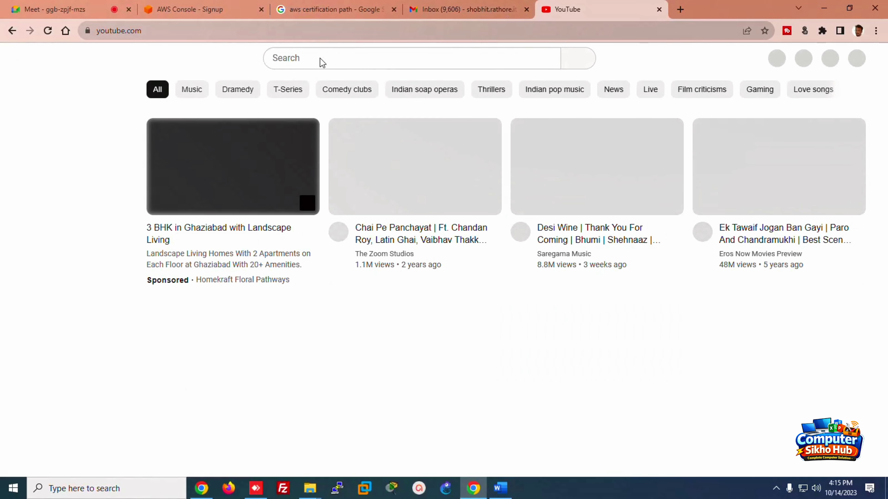
left_click(319, 60)
type("sho")
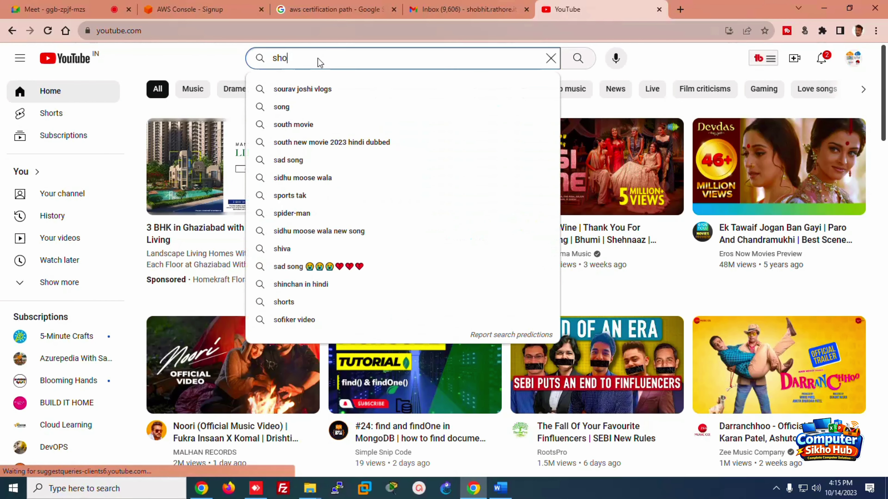
type("bhit  rathore")
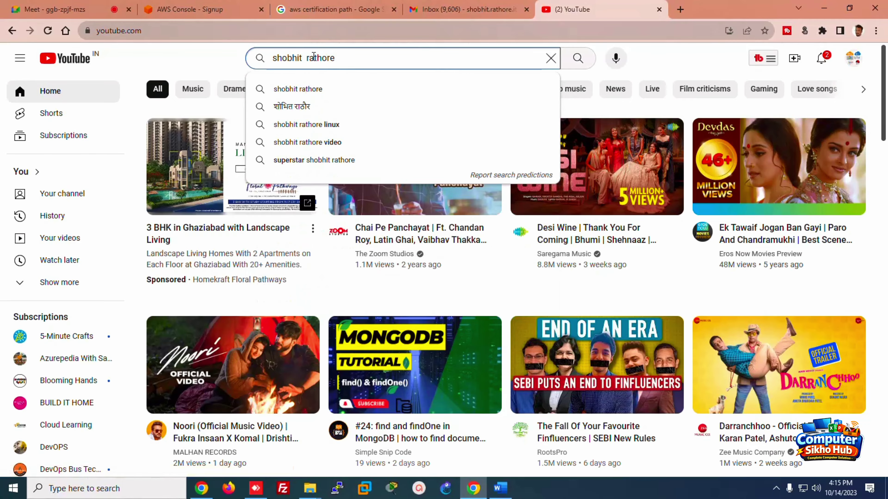
left_click(296, 88)
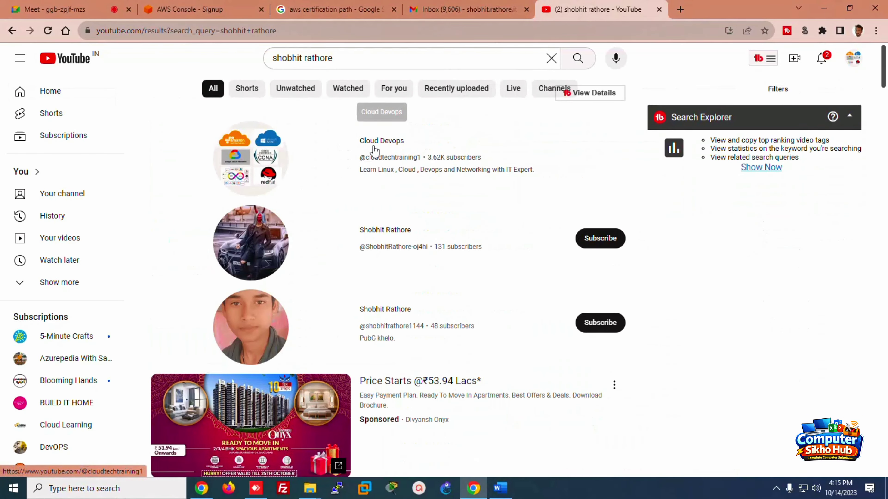
left_click(379, 143)
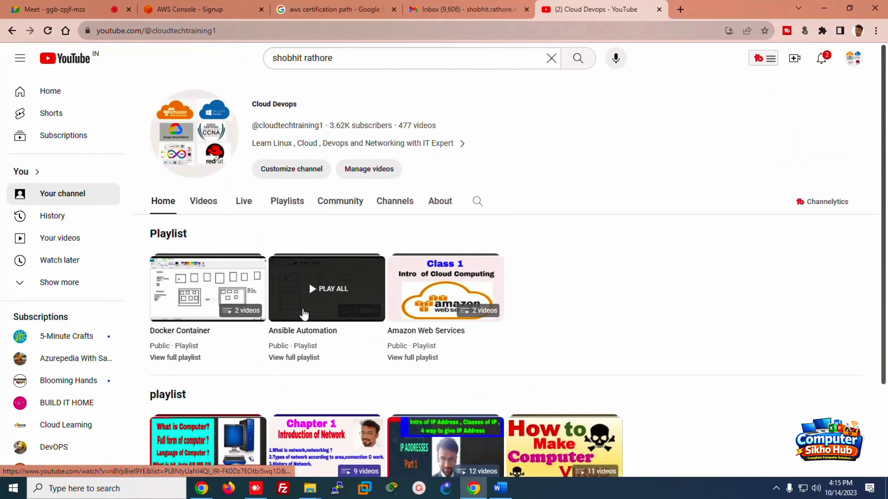
left_click(398, 292)
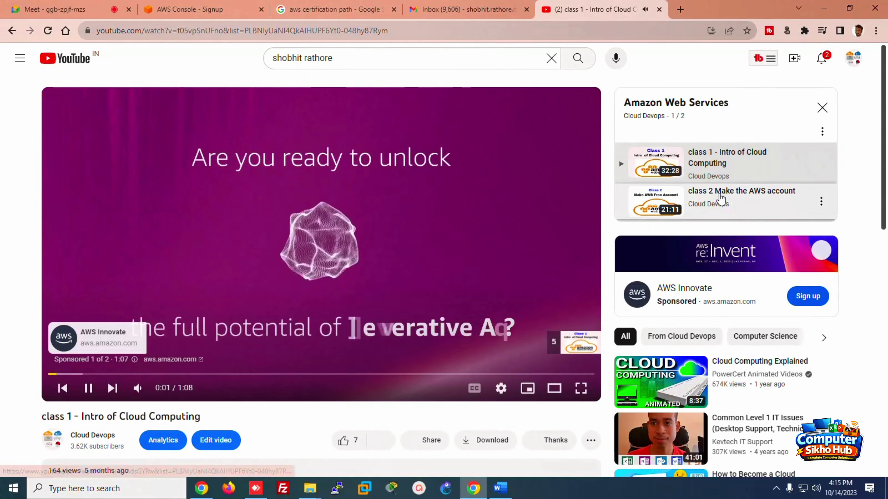
Step: Play class 2 Make the AWS account, copy its link, skip the ad and pause at 10:29
left_click(720, 198)
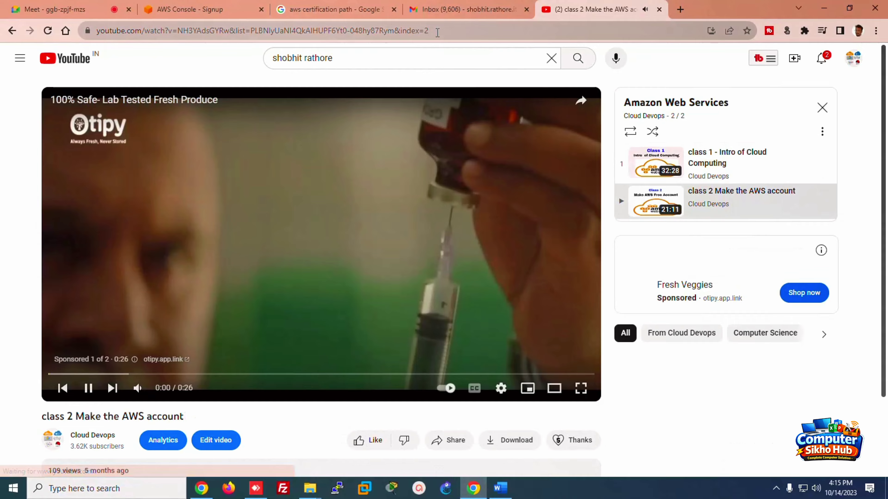
left_click_drag(429, 31, 45, 69)
key("ctrl+c")
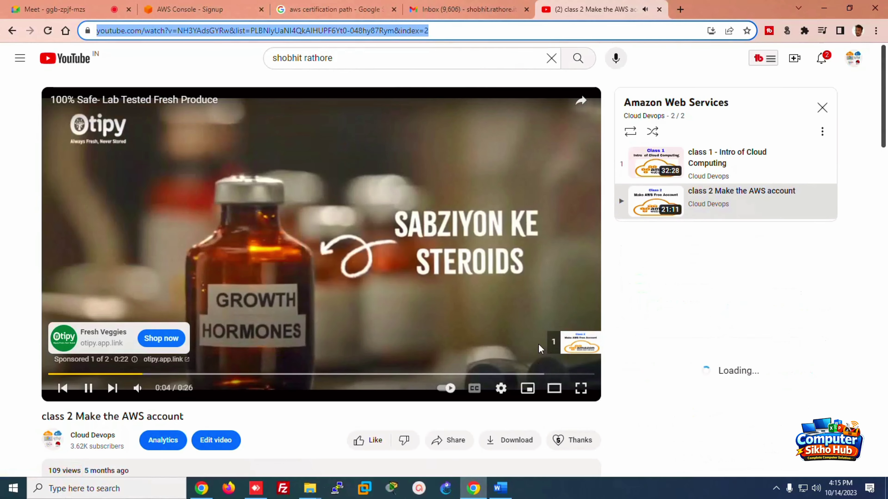
left_click(545, 345)
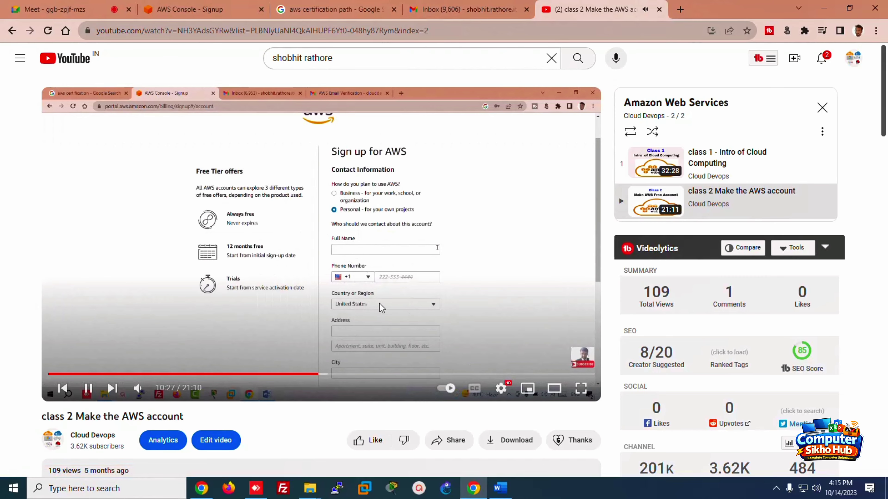
left_click(281, 307)
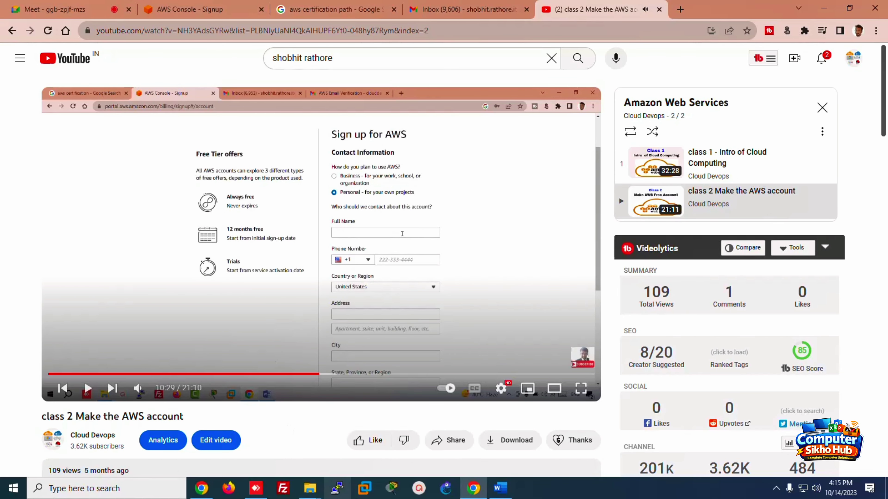
left_click(502, 489)
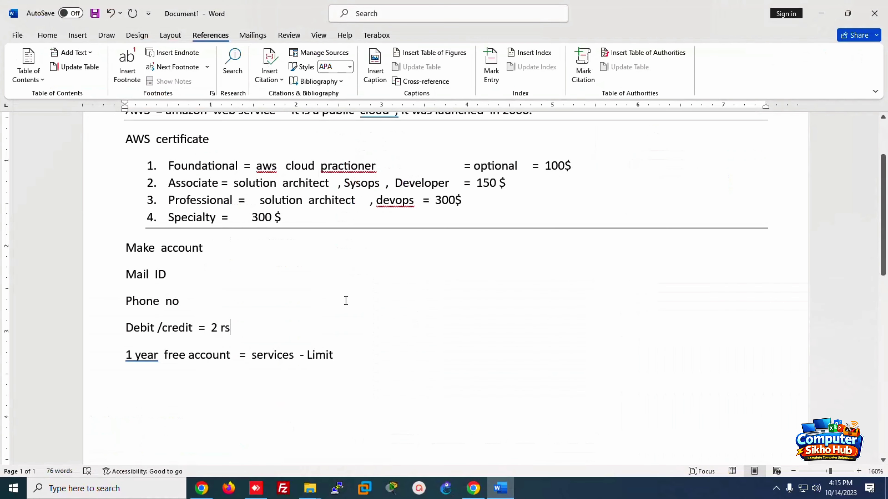
Step: Paste the class 2 video's YouTube link on a new line below the 'Limit' note
left_click(338, 355)
key("Return")
key("ctrl+v")
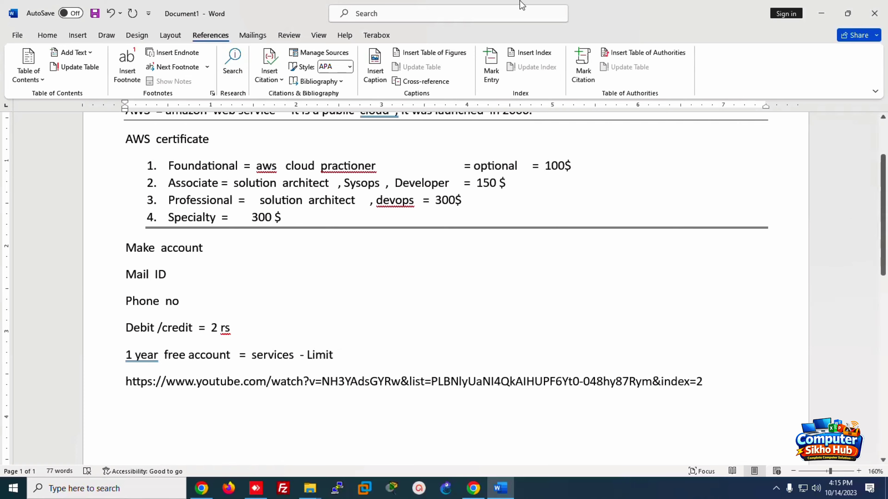
left_click(469, 489)
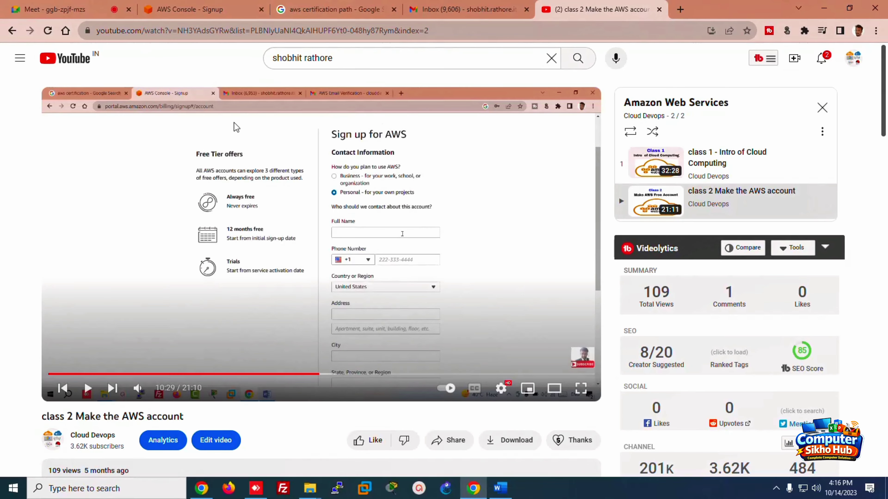
Step: Switch to the Google Meet presentation tab in Chrome
left_click(63, 9)
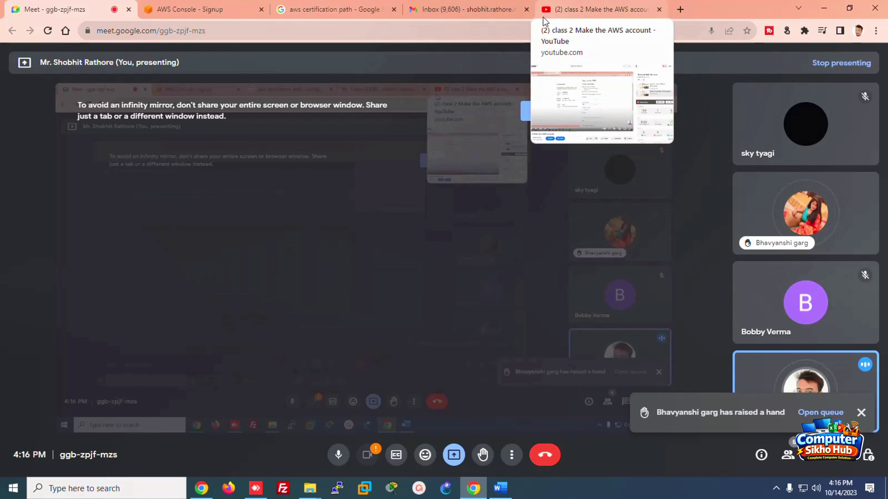
Step: Return to the YouTube tab with the class 2 lesson paused at 10:29
mouse_move(543, 16)
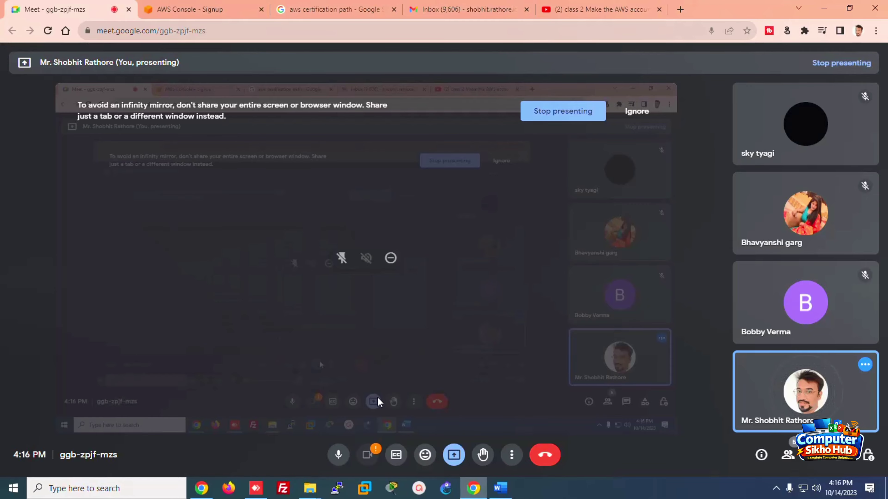
left_click(597, 9)
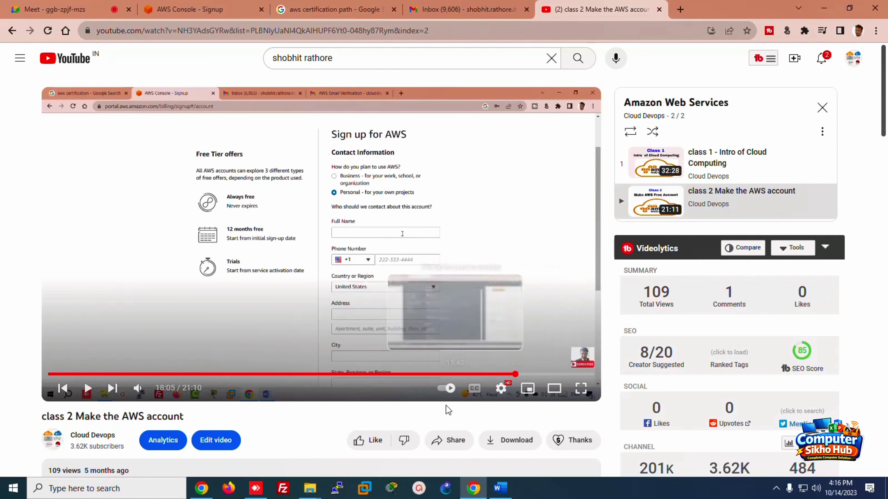
Step: Skip the lesson ahead, then begin signing in to the existing AWS account with the saved root email
left_click(515, 374)
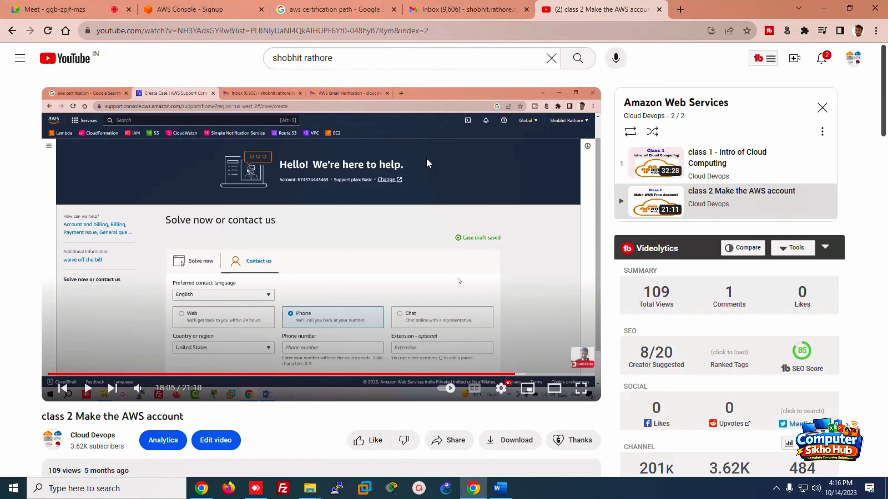
left_click(184, 10)
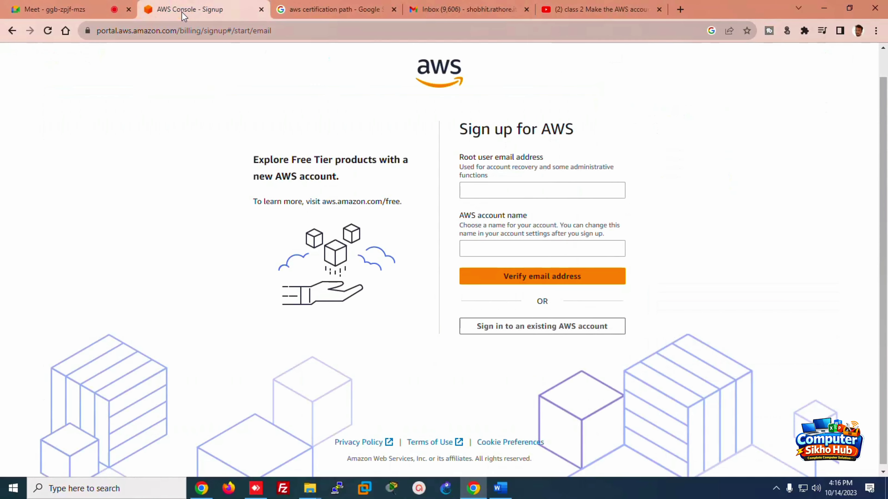
left_click(538, 328)
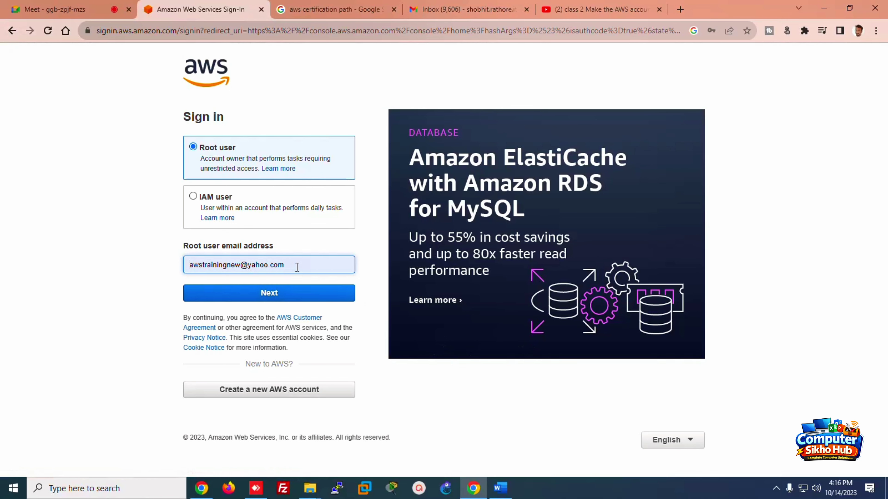
triple_click(284, 265)
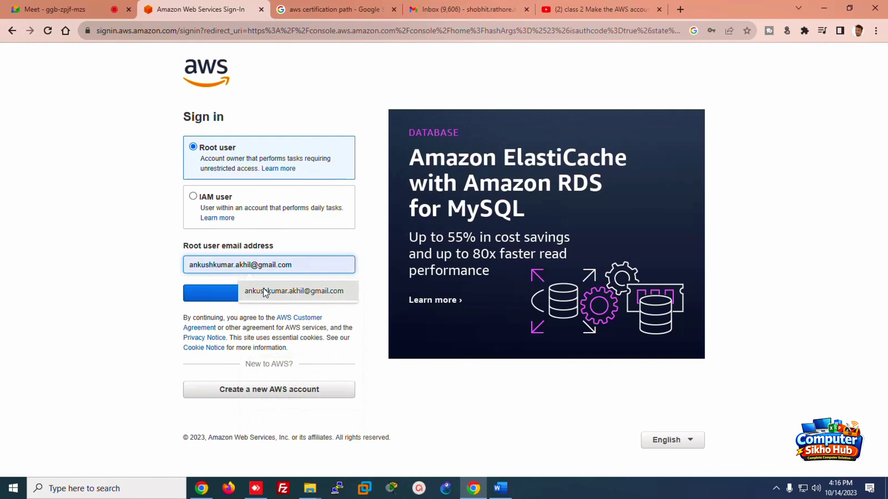
left_click(276, 294)
left_click(269, 295)
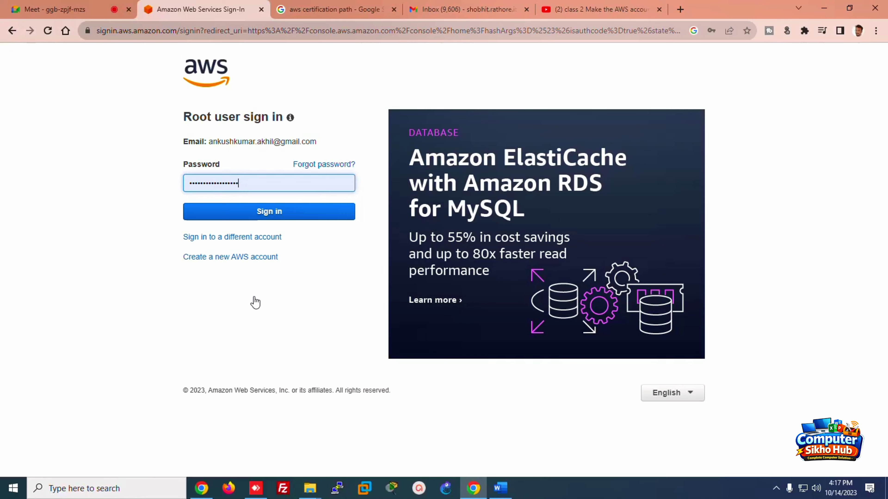
Step: Re-enter the root account password and sign in to Console Home in Mumbai
left_click(255, 182)
key("ctrl+a")
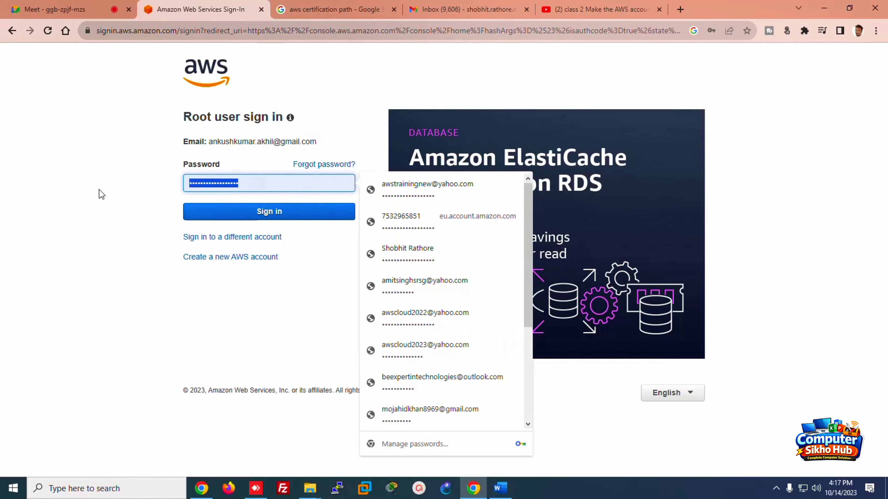
key("BackSpace")
type("•••••")
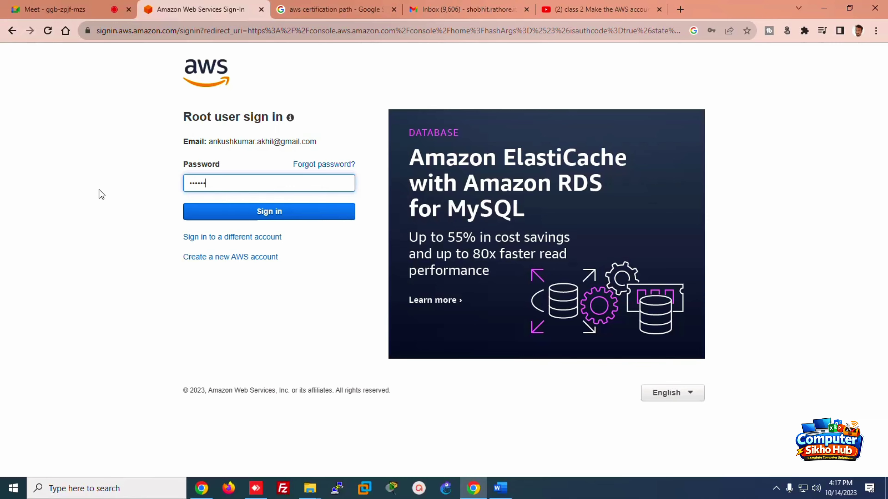
type("•••••••")
key("Return")
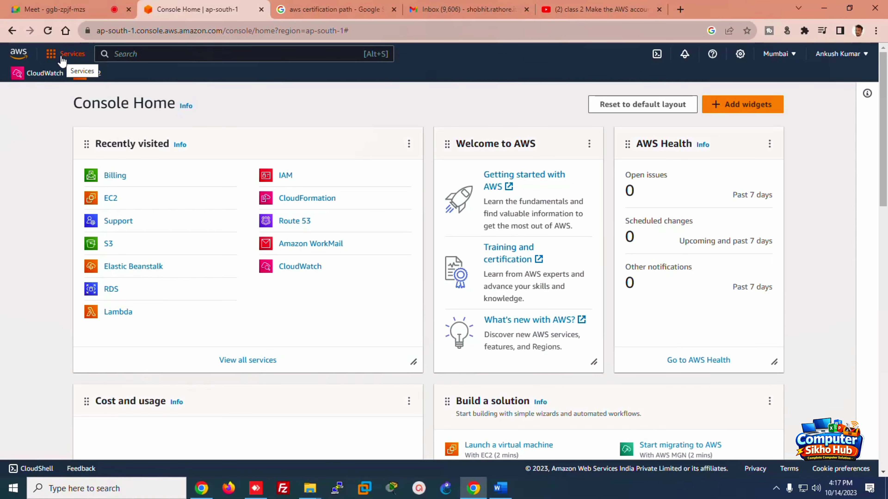
left_click(63, 58)
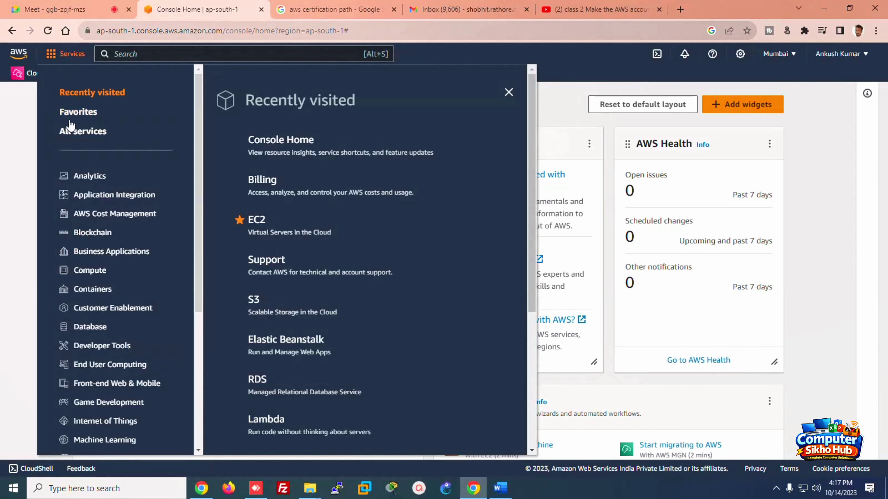
Step: Browse the Analytics, Cost Management, Blockchain, Business Applications and Compute service categories
scroll(198, 139, "down", 3)
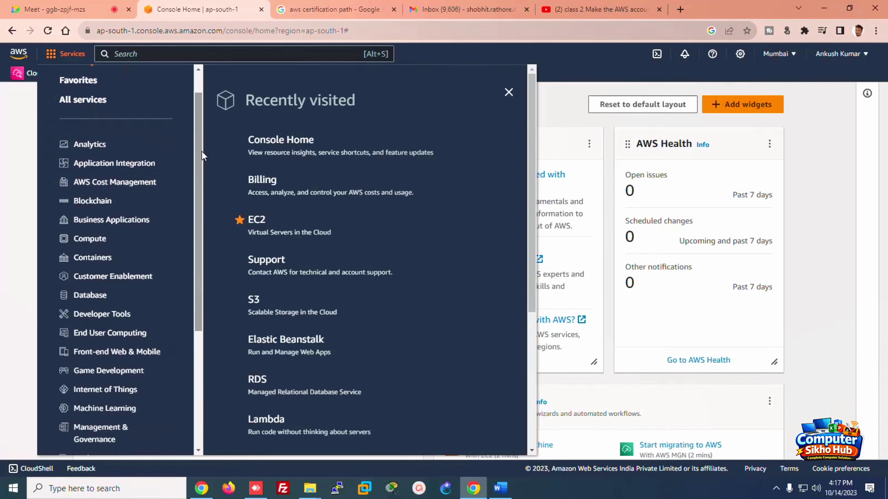
scroll(168, 150, "up", 2)
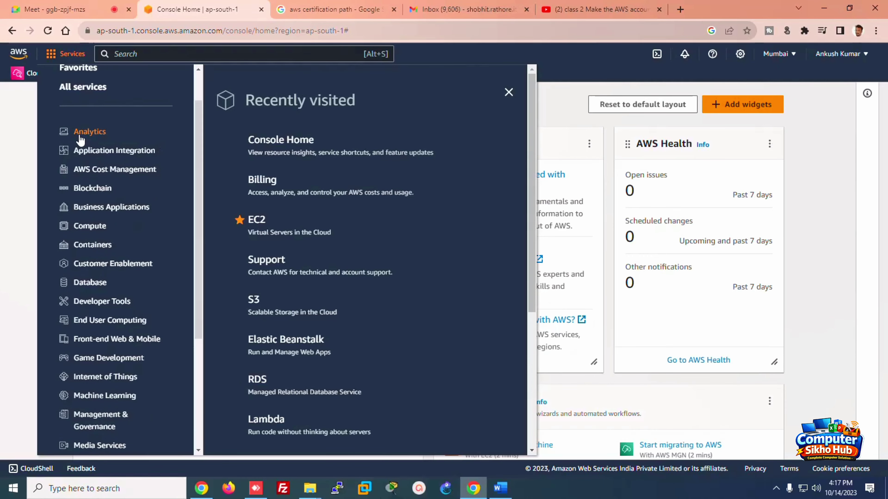
left_click(84, 139)
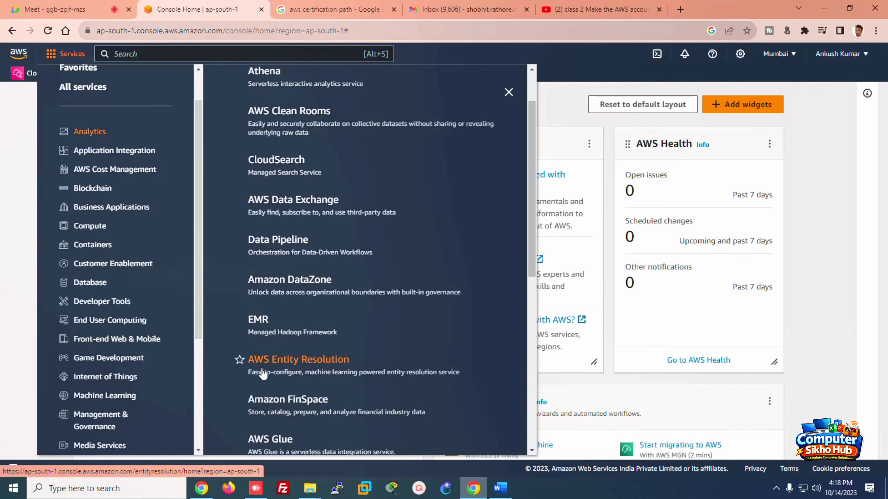
left_click(94, 171)
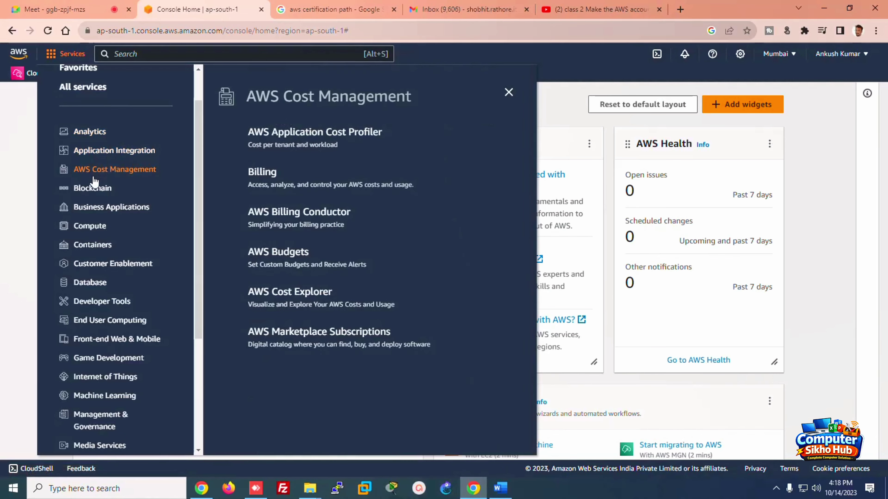
left_click(95, 191)
left_click(101, 210)
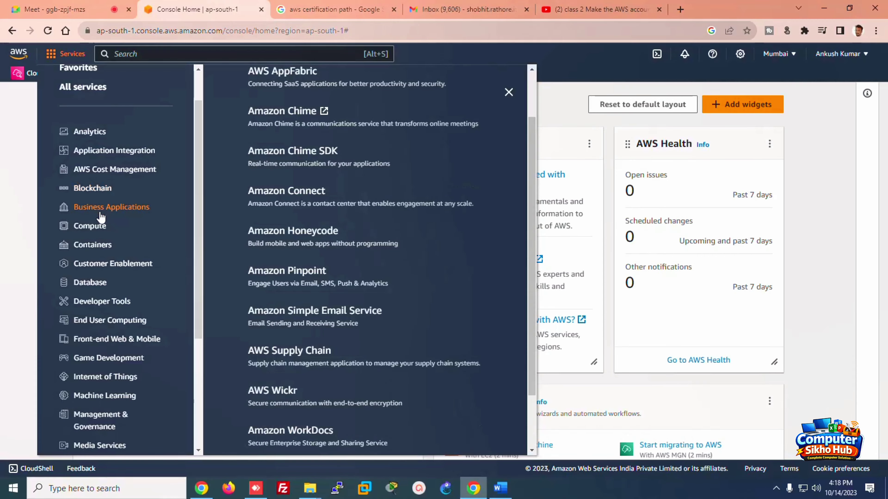
left_click(99, 228)
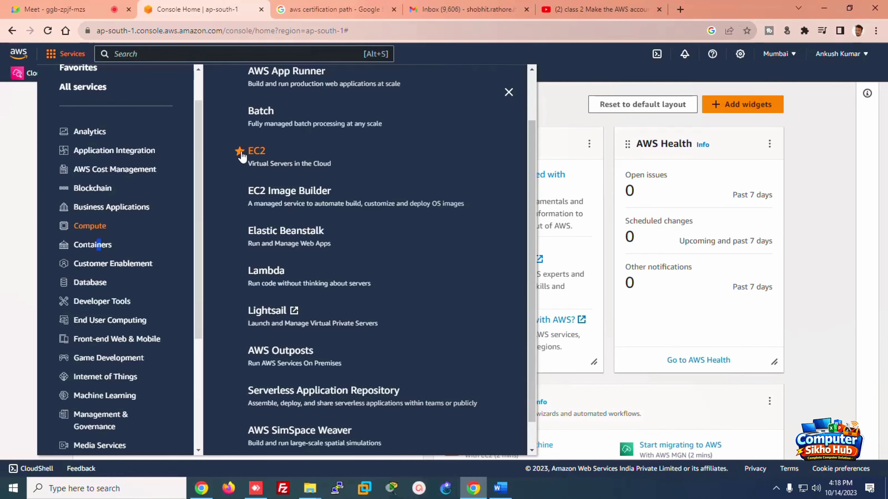
left_click(5, 138)
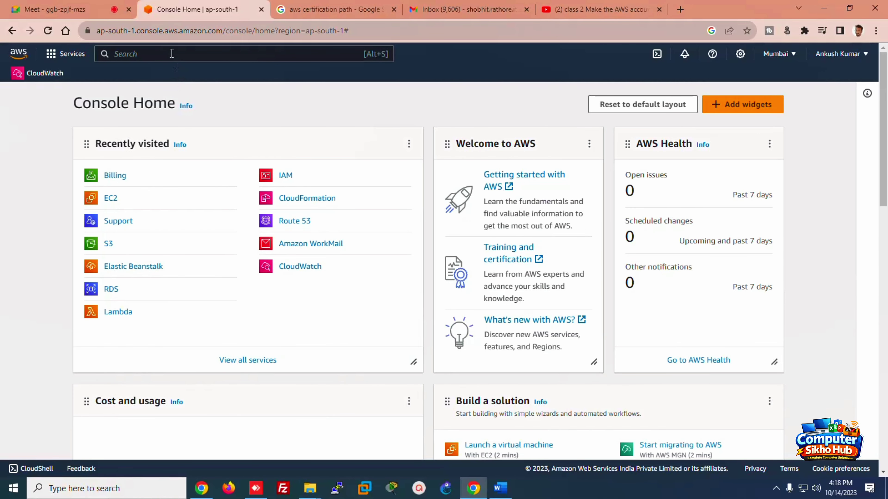
Step: Star EC2 in the services list to pin it to favourites beside CloudWatch
left_click(65, 55)
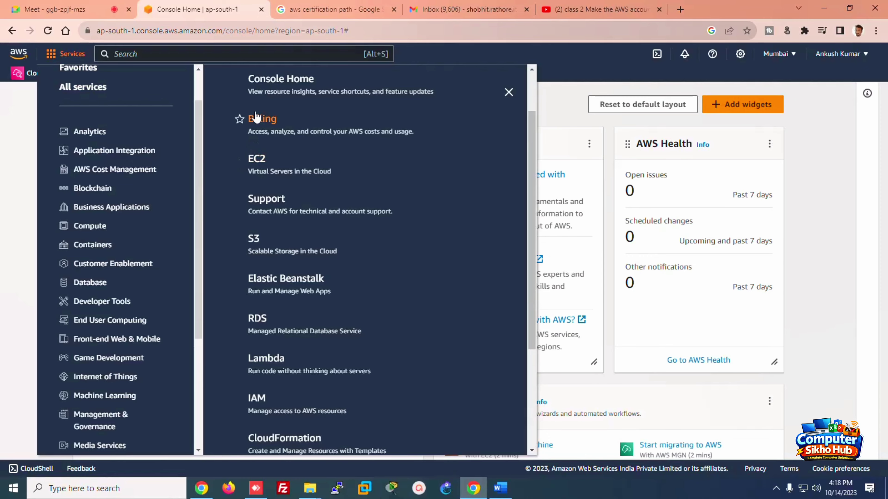
left_click(238, 160)
left_click(7, 172)
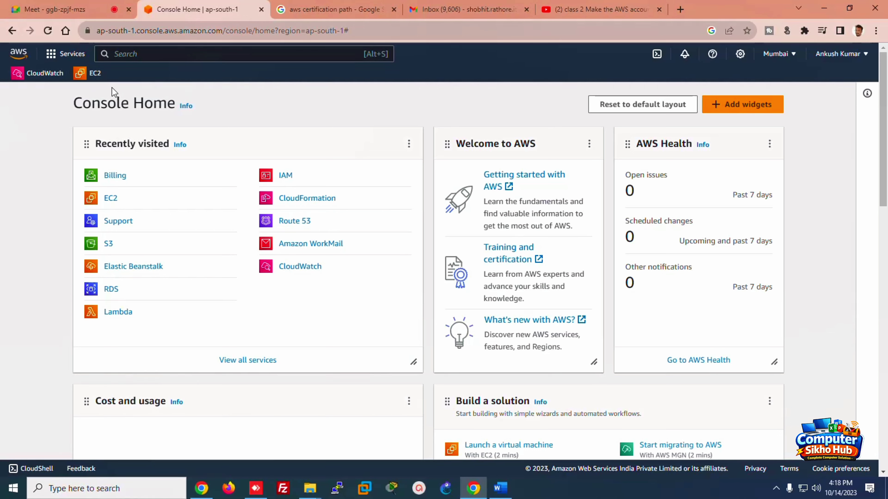
left_click(131, 54)
type("cloudw")
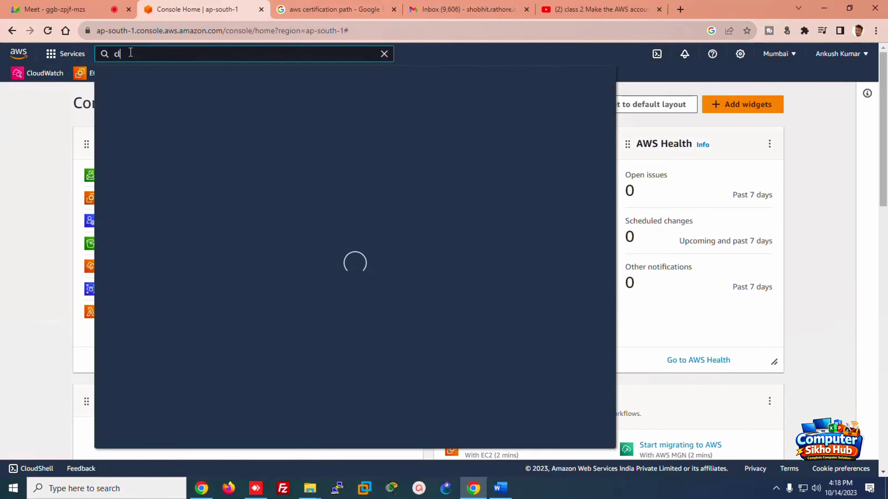
type("atch")
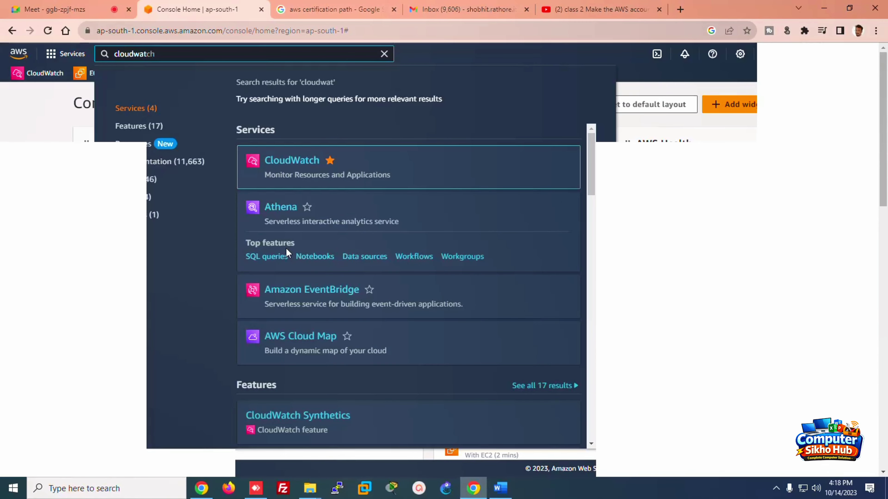
left_click(43, 147)
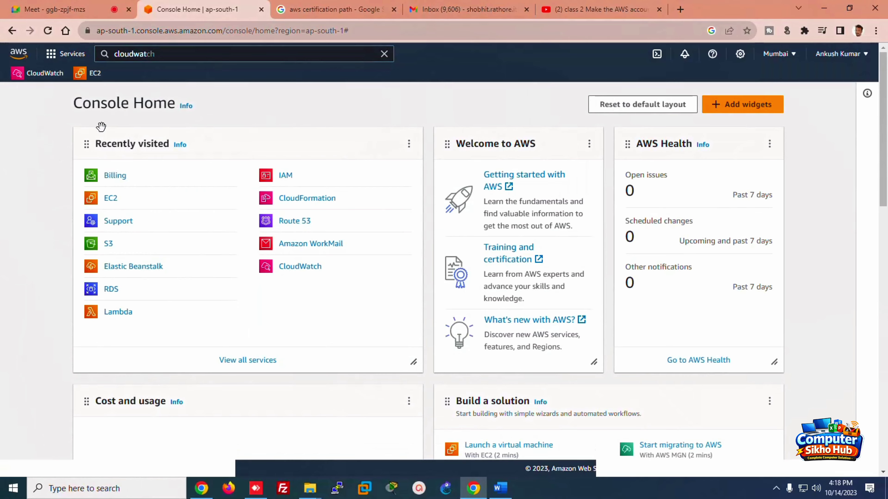
left_click(384, 56)
Step: Check the notifications, then go to Support Center from the help menu
left_click(684, 53)
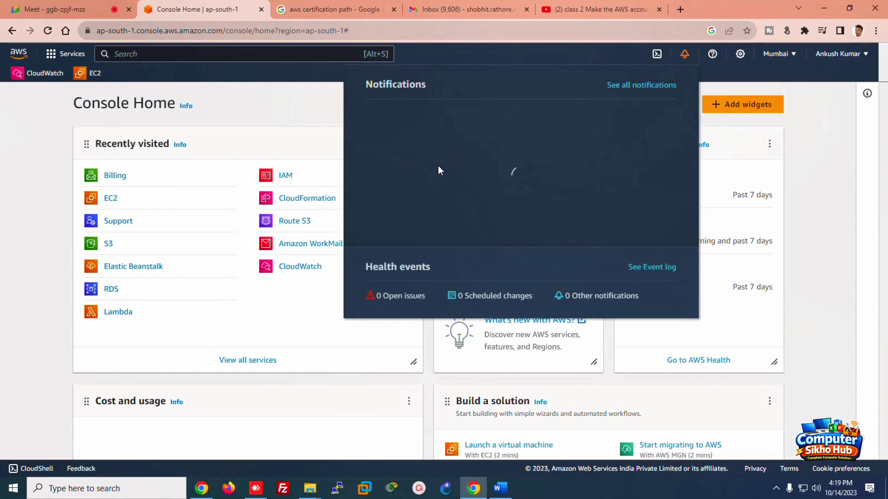
left_click(684, 54)
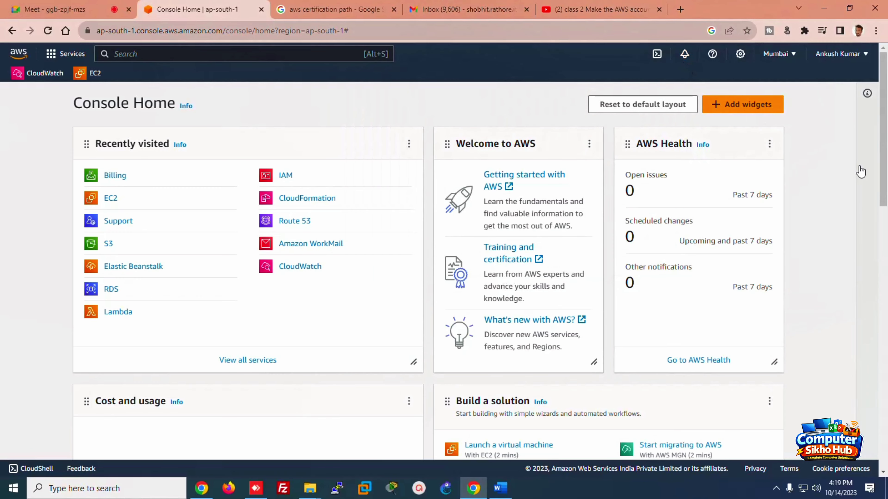
left_click(712, 56)
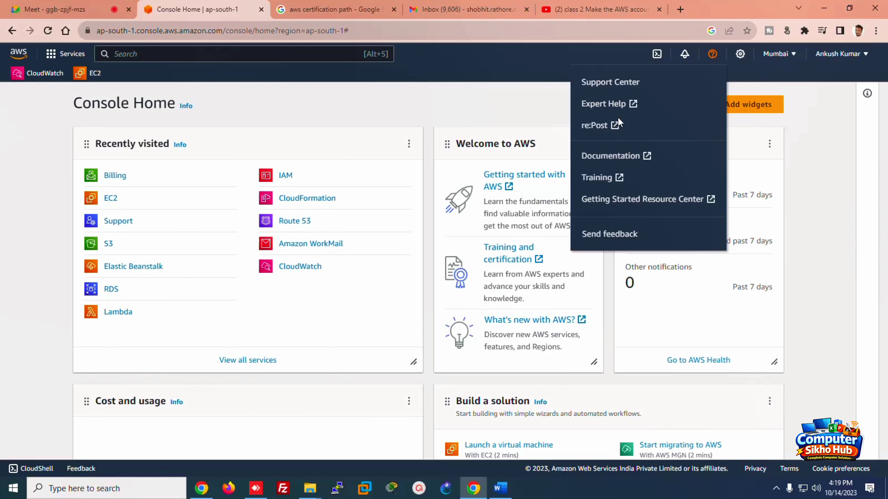
left_click(610, 85)
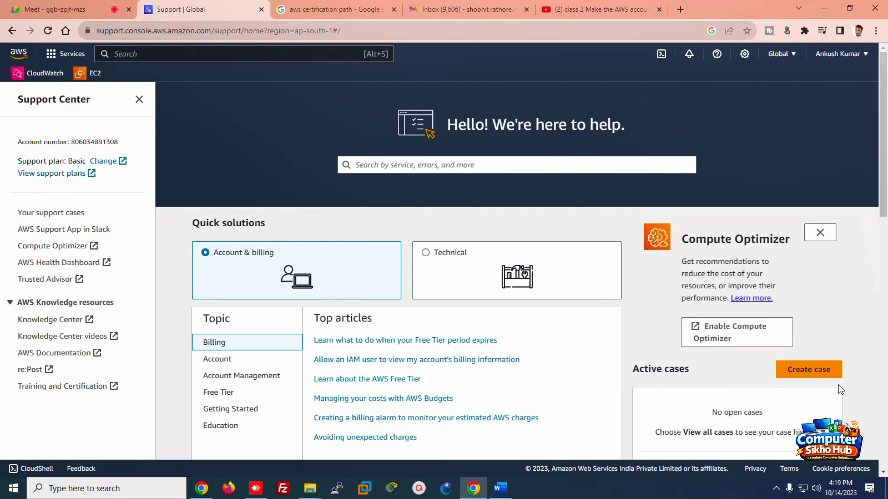
Step: Create an account and billing case with Service Billing and Category Payment Issue, then continue
left_click(820, 374)
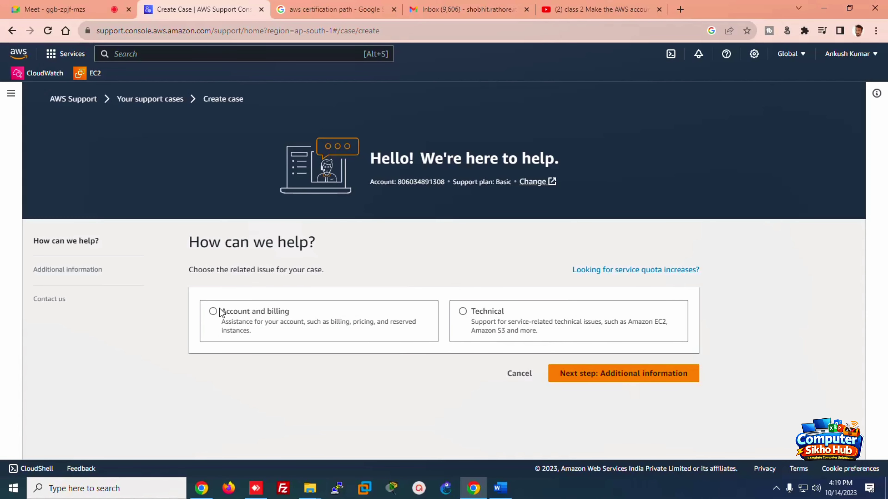
left_click(213, 311)
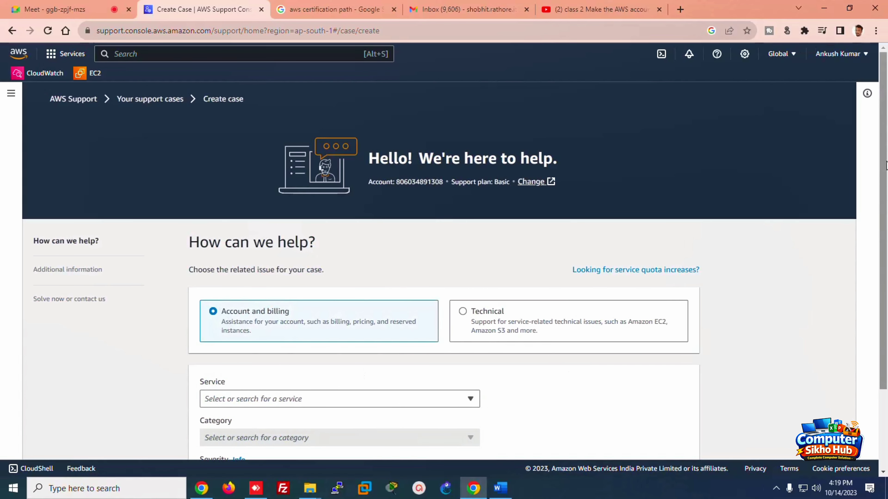
left_click_drag(887, 165, 854, 245)
left_click(327, 303)
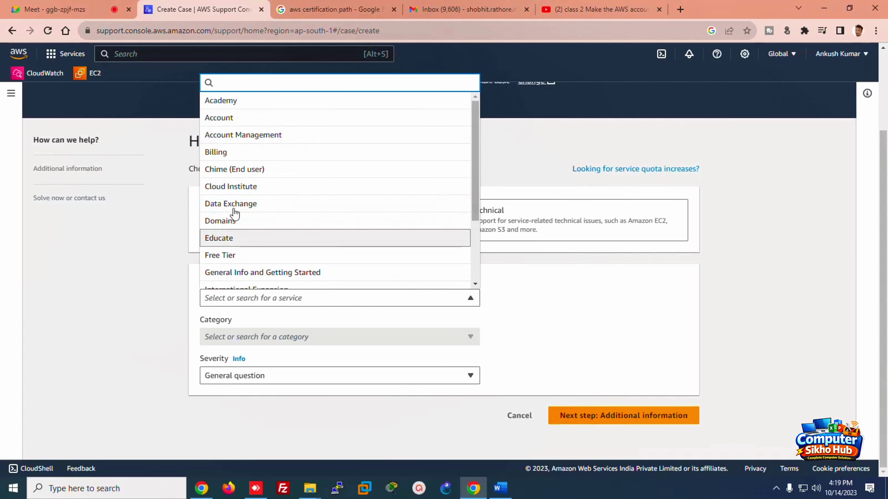
left_click(220, 158)
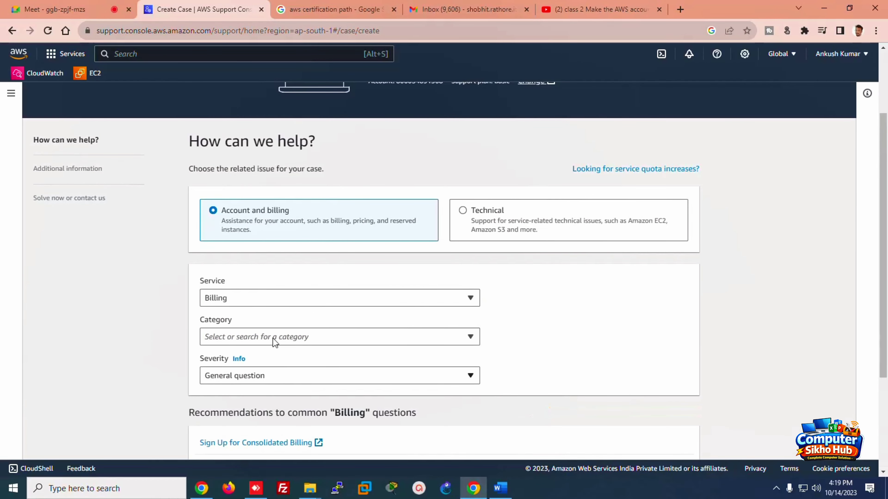
left_click(268, 333)
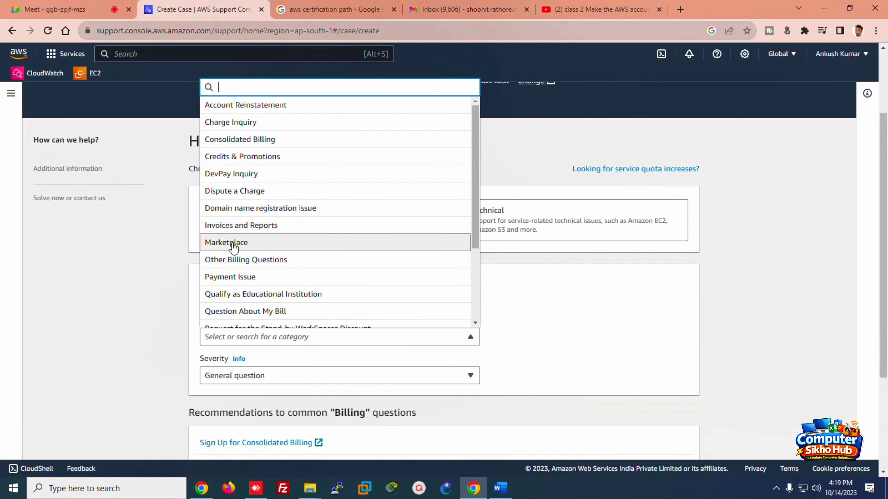
left_click(242, 280)
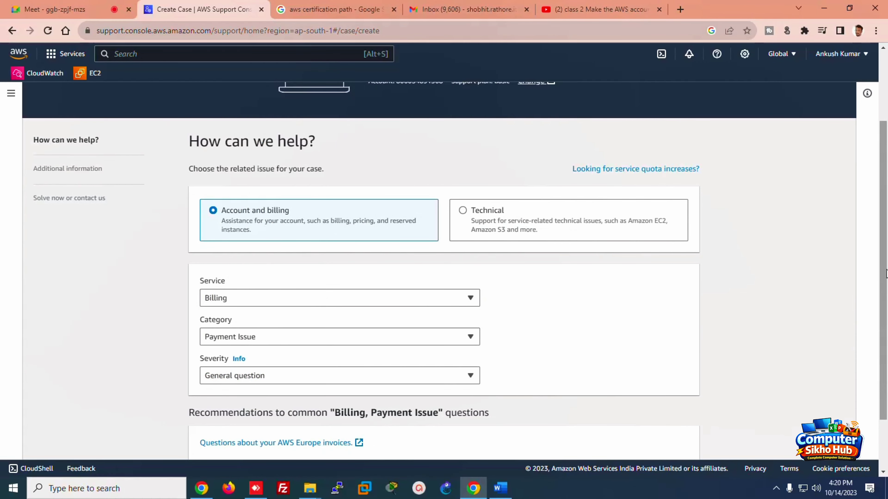
scroll(886, 273, "down", 2)
left_click(625, 419)
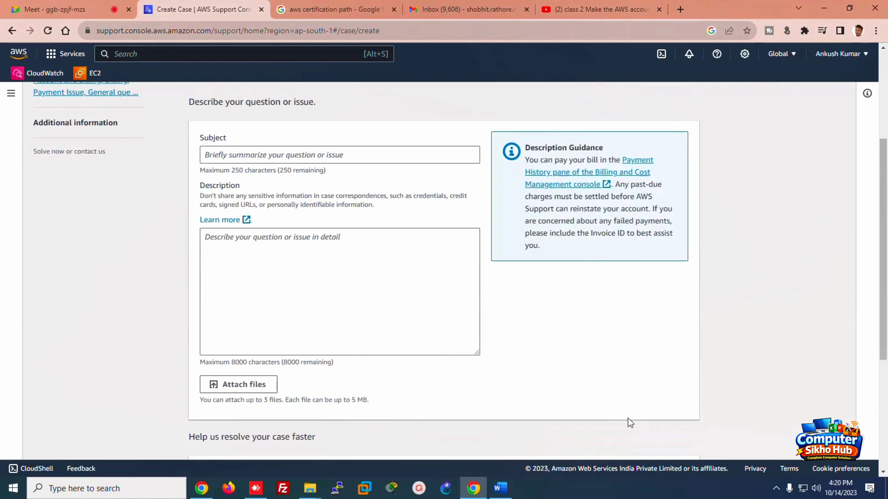
Step: Enter subject 'waive off all month bill' and description 'kindly waive off the all month bill'
left_click(318, 160)
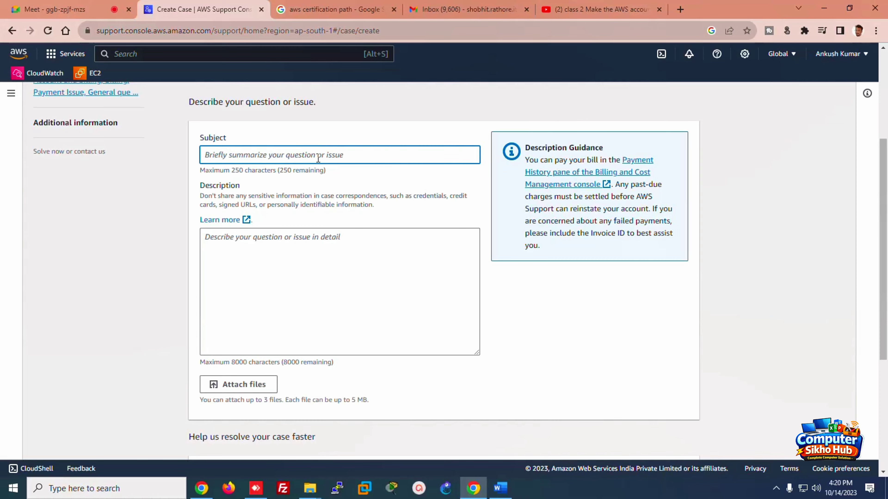
type("waiv")
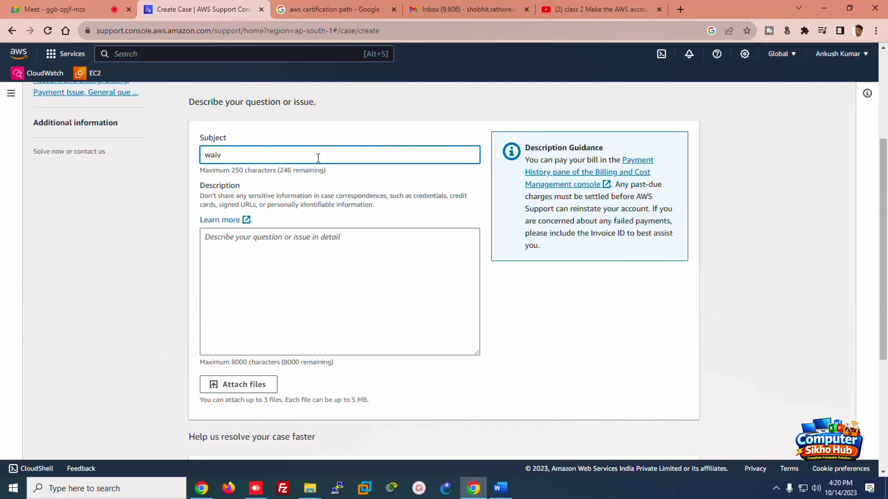
type("e  od")
type("f all month  bill")
left_click(345, 241)
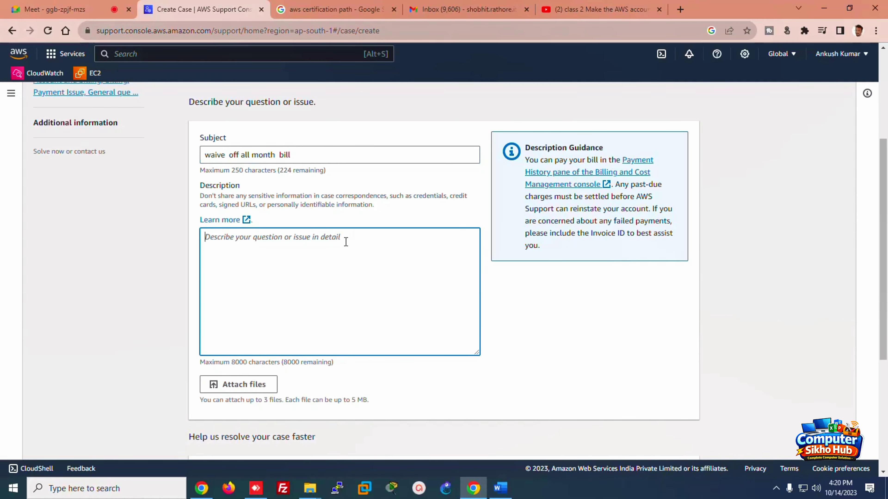
type("kindly  ")
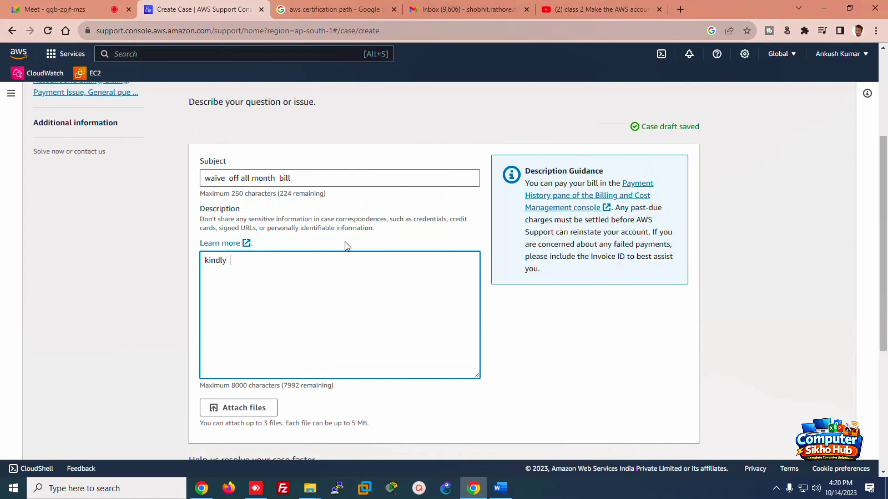
type("waive off the all  month  bill")
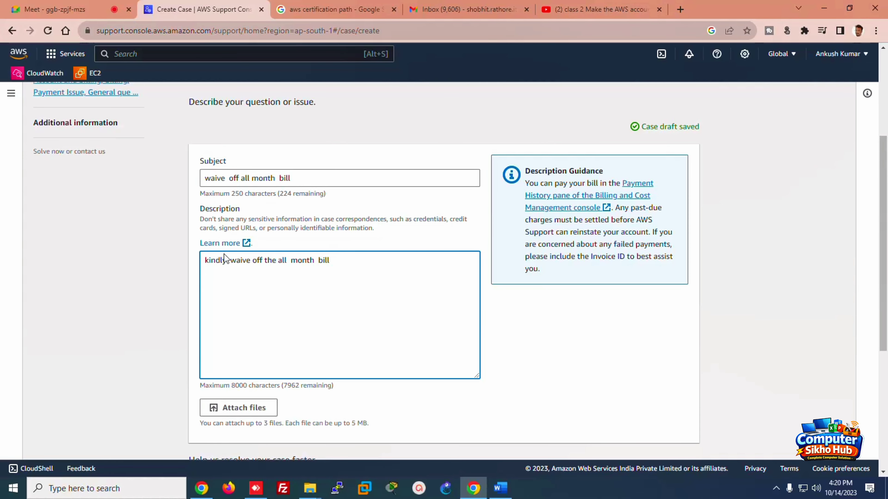
scroll(886, 328, "down", 5)
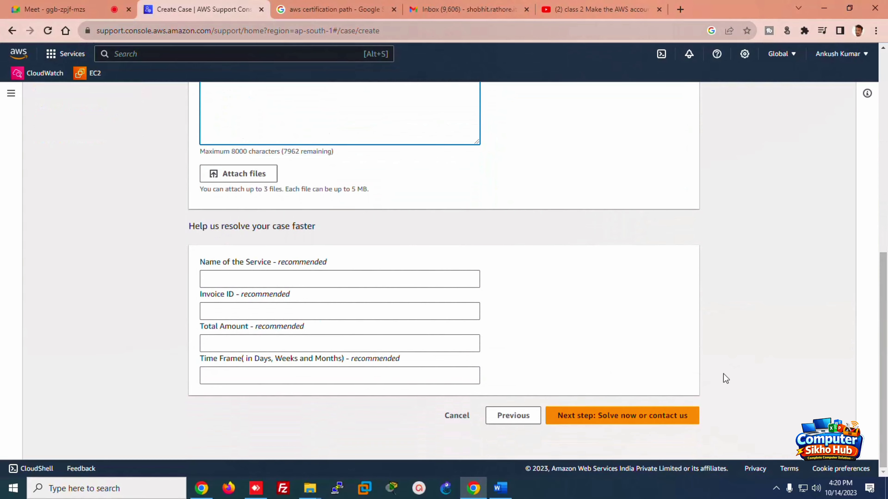
Step: Try to continue the case and review the empty service name, invoice ID, amount and time-frame fields
left_click(644, 417)
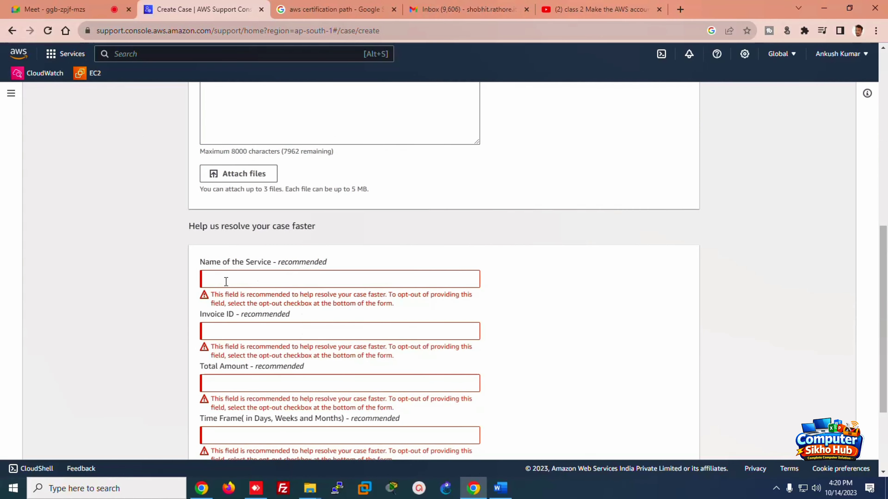
scroll(885, 201, "up", 10)
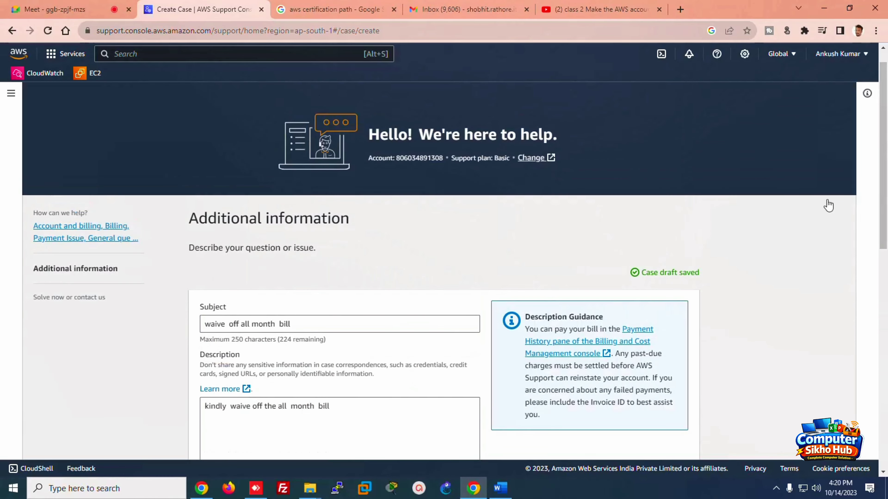
left_click_drag(886, 189, 885, 382)
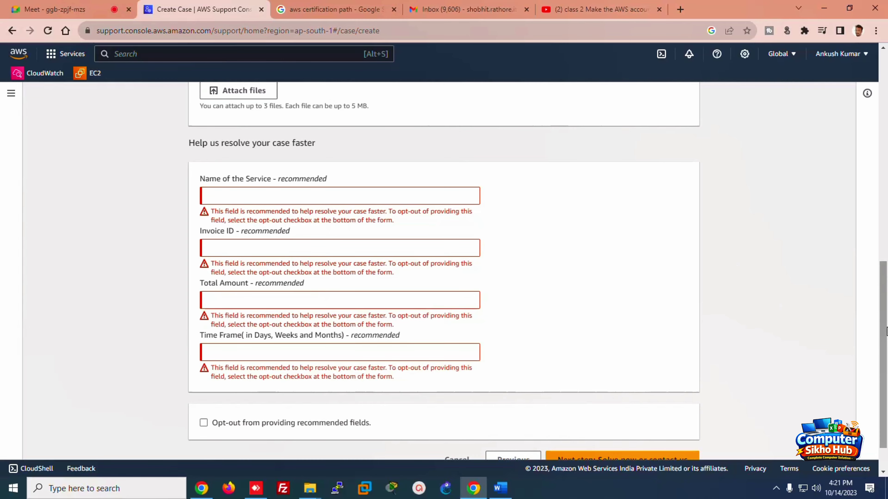
scroll(886, 302, "up", 2)
left_click_drag(886, 301, 874, 206)
scroll(874, 206, "down", 7)
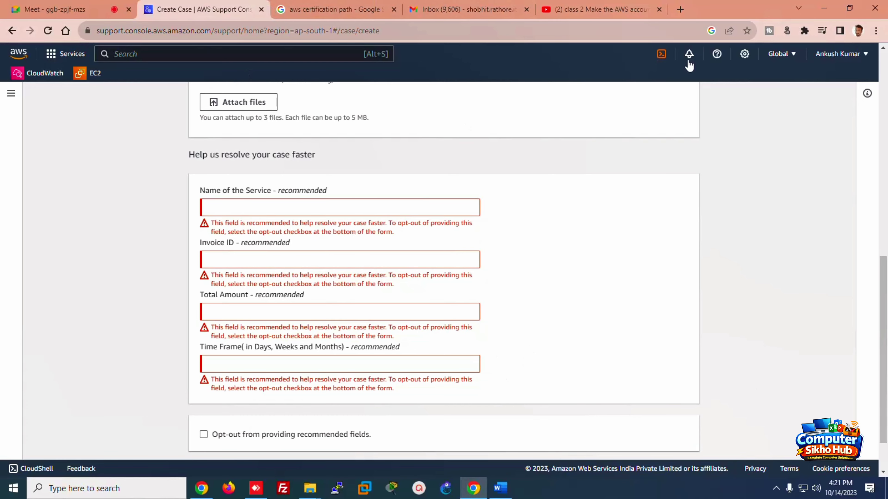
Step: Switch the console's visual mode to Dark and back to Light
left_click(743, 56)
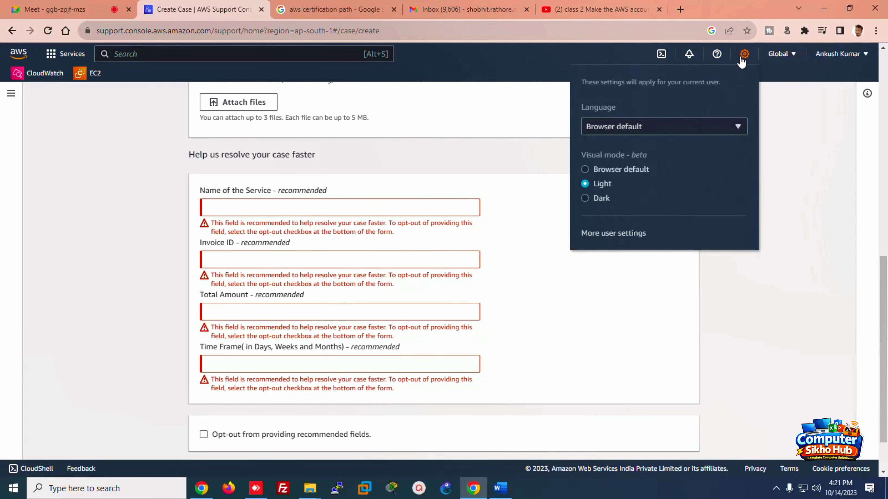
left_click(584, 197)
left_click(587, 181)
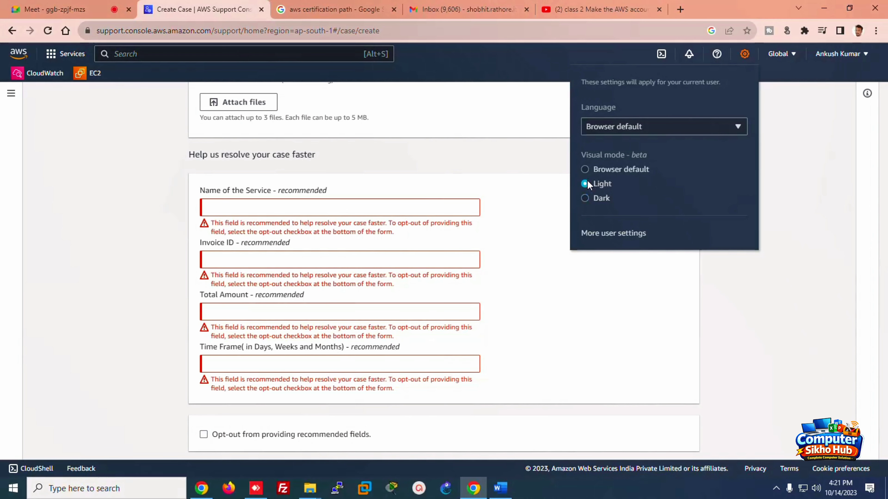
left_click(774, 151)
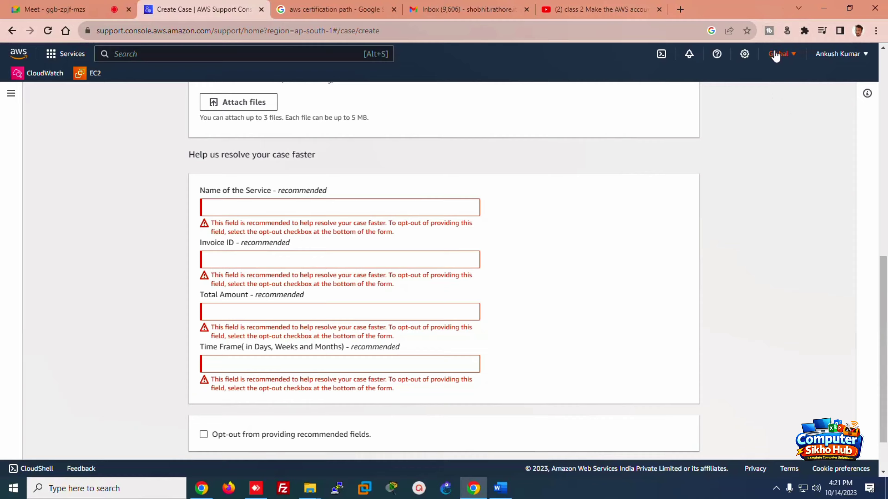
Step: Open the Global region list and scroll through it, including the 11 regions not enabled
left_click(793, 58)
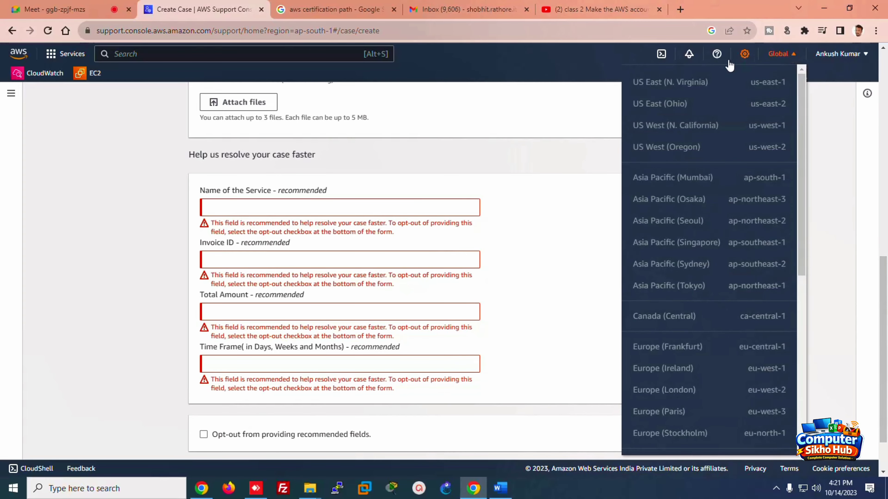
left_click_drag(802, 107, 791, 280)
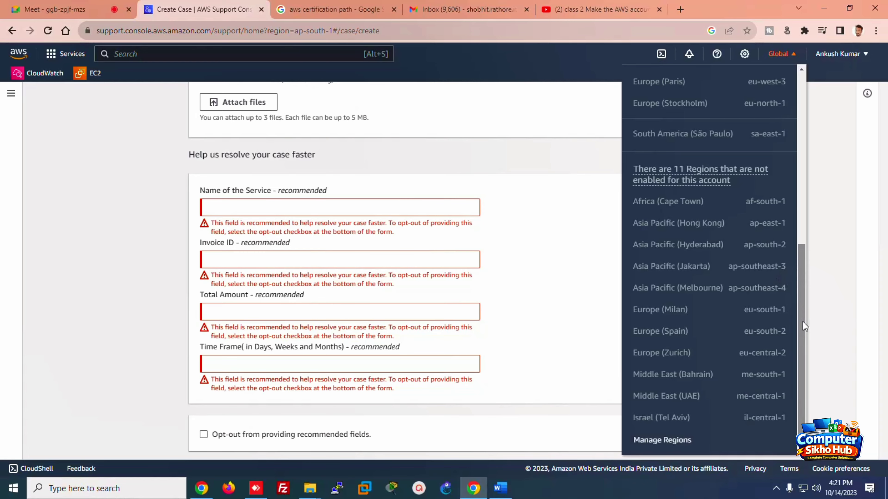
left_click_drag(802, 321, 815, 54)
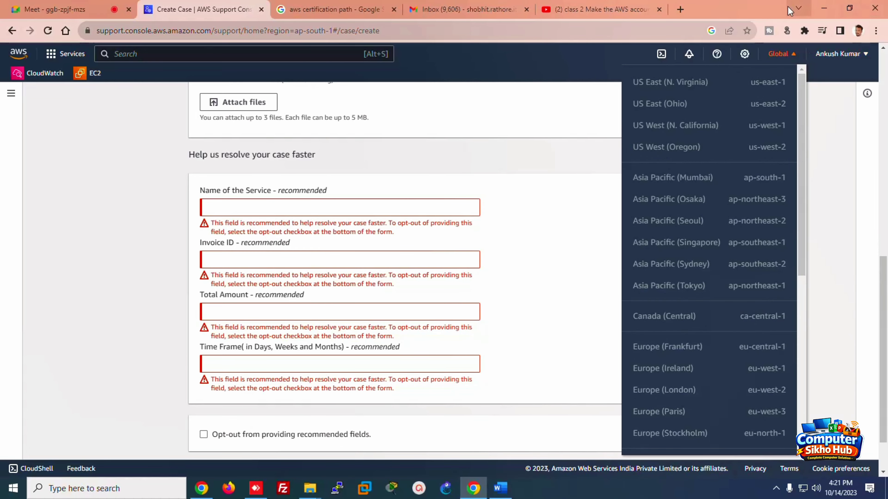
Step: Google 'no of aws regions' in the class 2 video tab, highlight the 32 geographic regions, and return to AWS
left_click(594, 9)
left_click(587, 29)
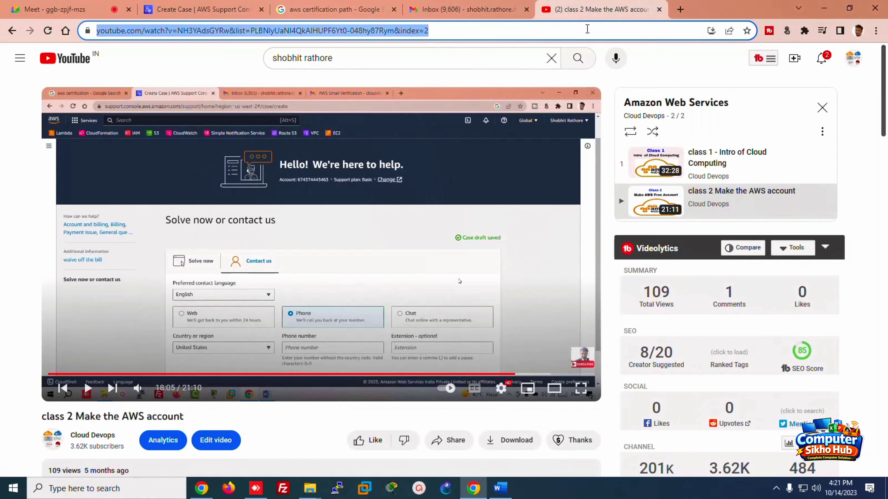
type("goo")
key("Return")
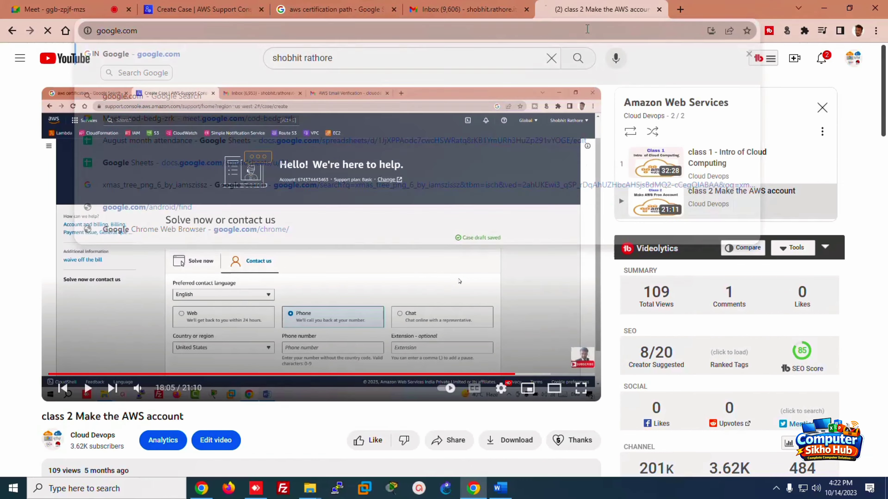
type("n")
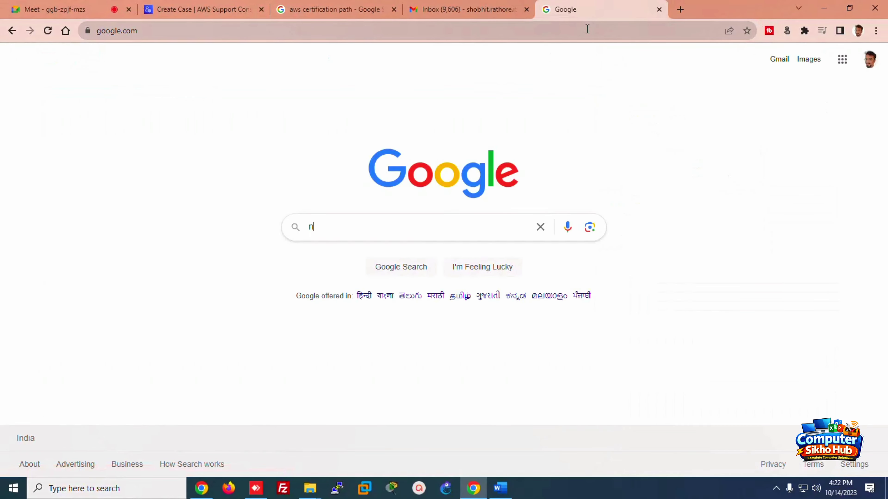
type("o of  aws")
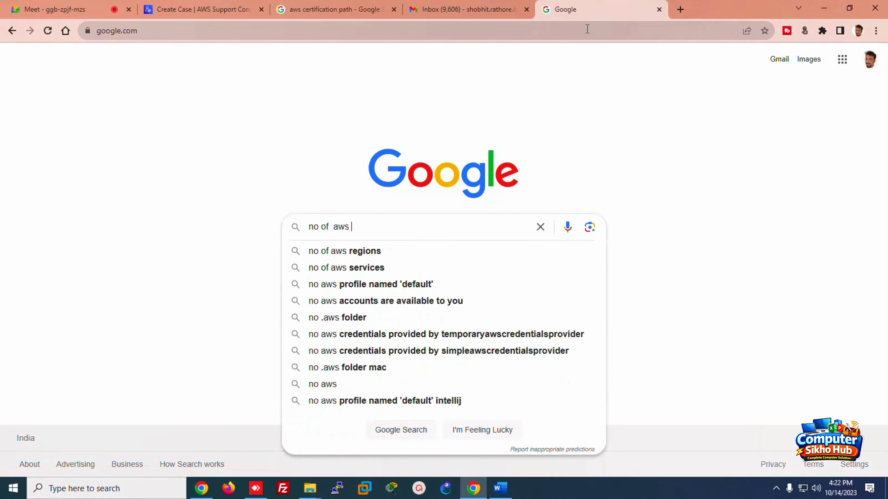
key("Down")
key("Return")
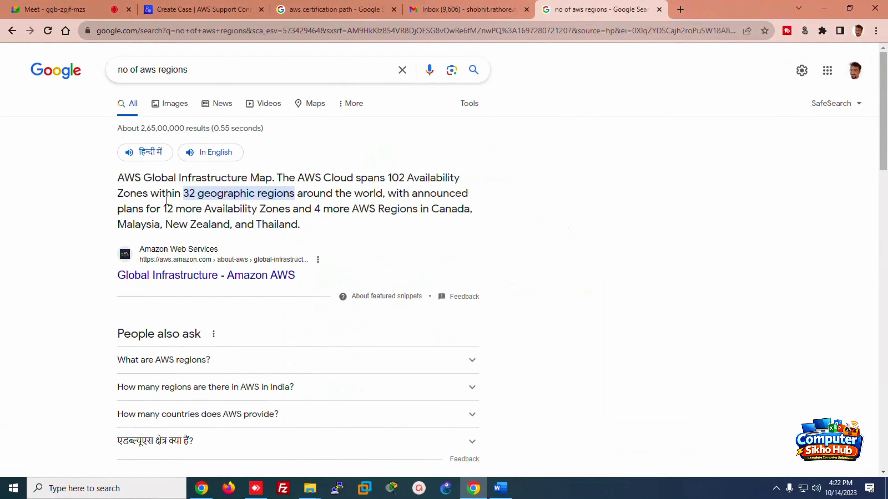
left_click_drag(183, 193, 206, 193)
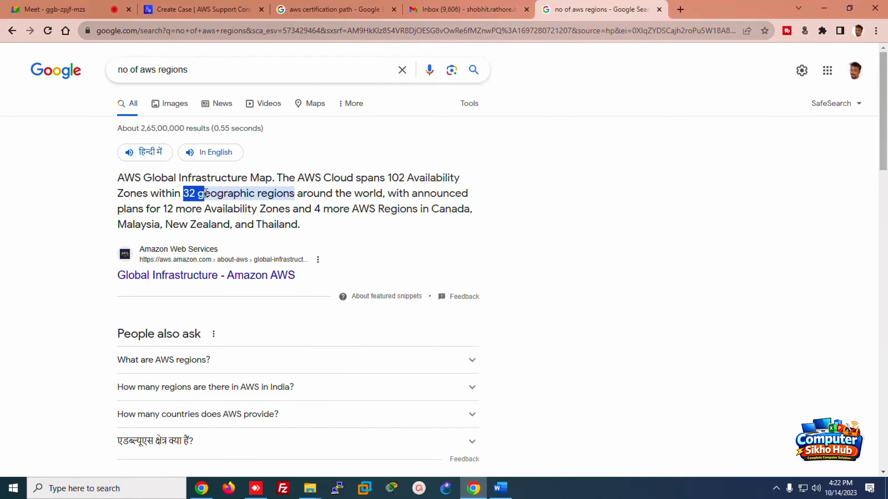
left_click(203, 10)
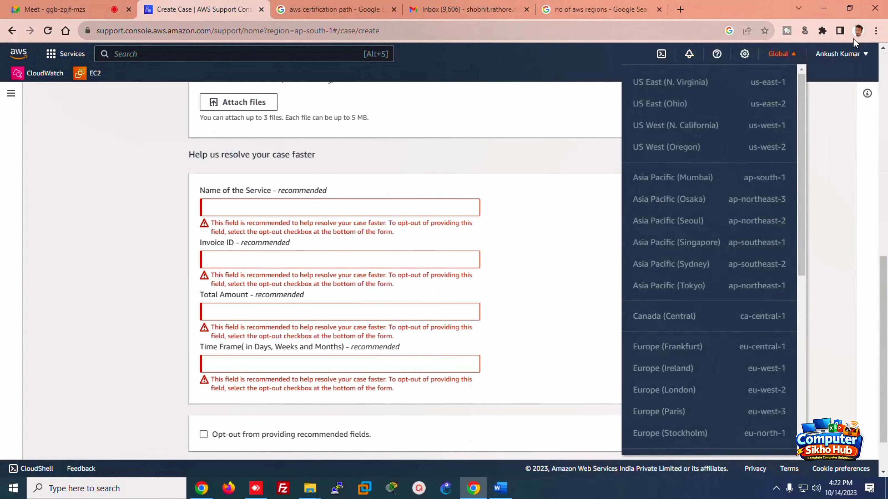
Step: Close the region list and go to the Account page from the account name menu
left_click(857, 161)
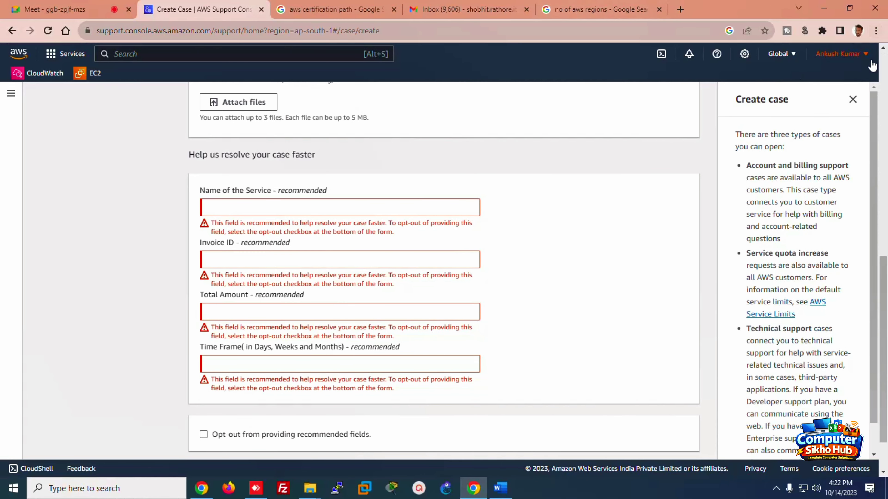
left_click(863, 54)
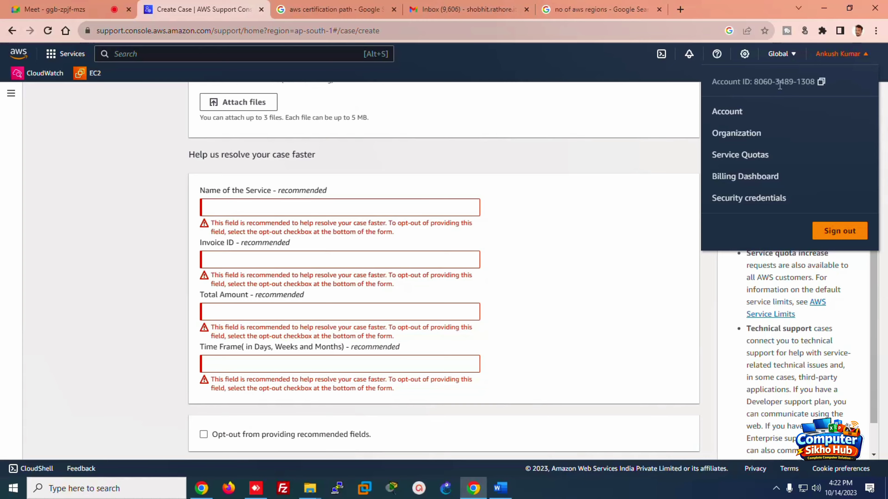
left_click(726, 113)
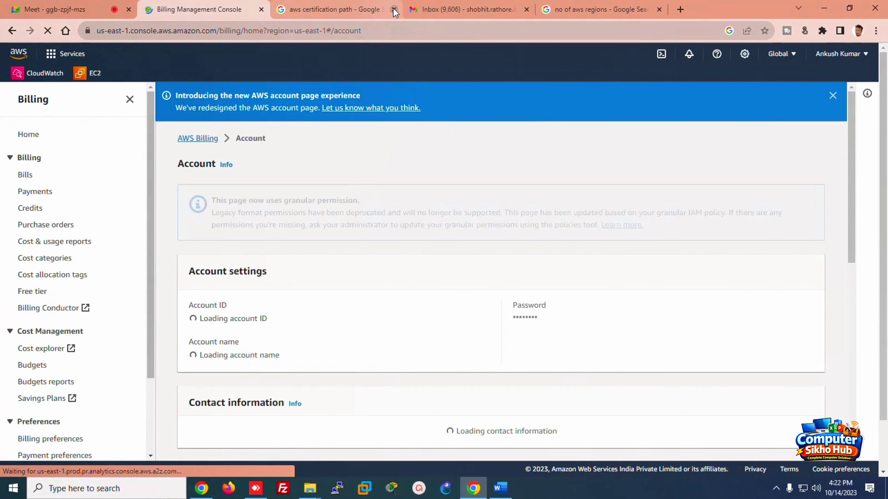
Step: Close the AWS certification path, email inbox and 'no of aws regions' search tabs
left_click(393, 10)
left_click(394, 10)
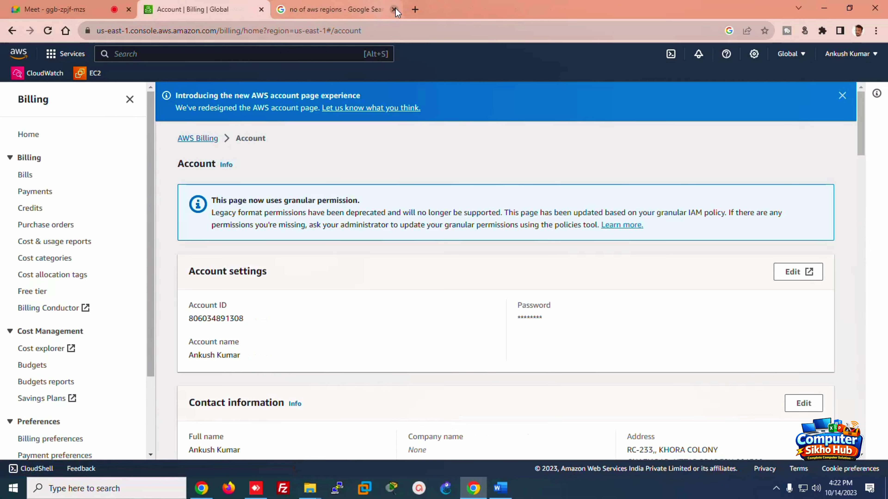
left_click(394, 10)
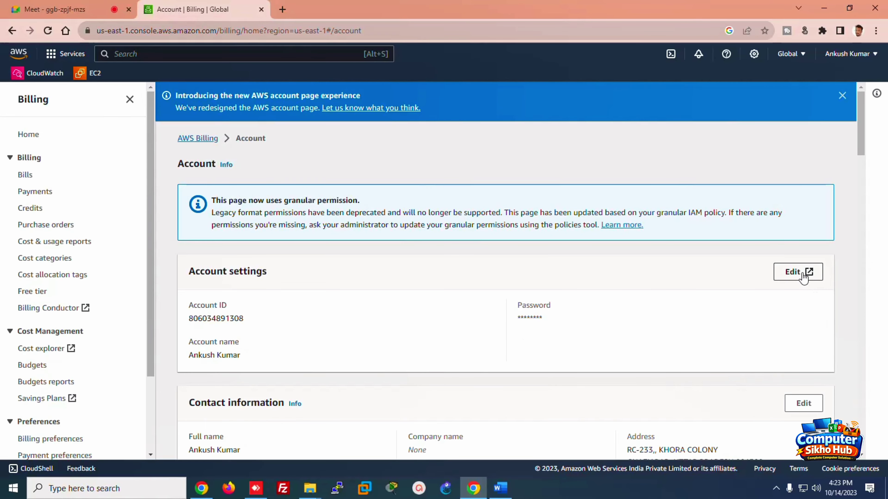
Step: Scroll the Account page to AWS Regions and browse the Global region dropdown, then close it
left_click_drag(862, 146, 854, 230)
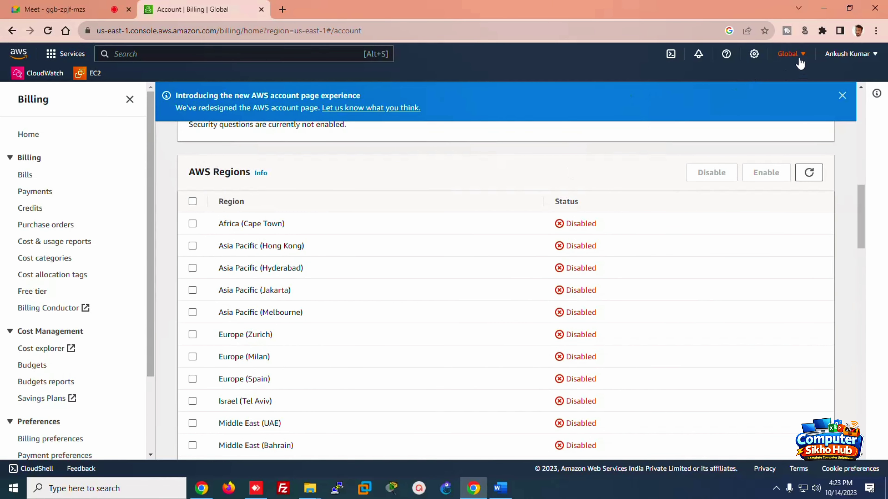
left_click(793, 54)
left_click_drag(811, 117, 811, 247)
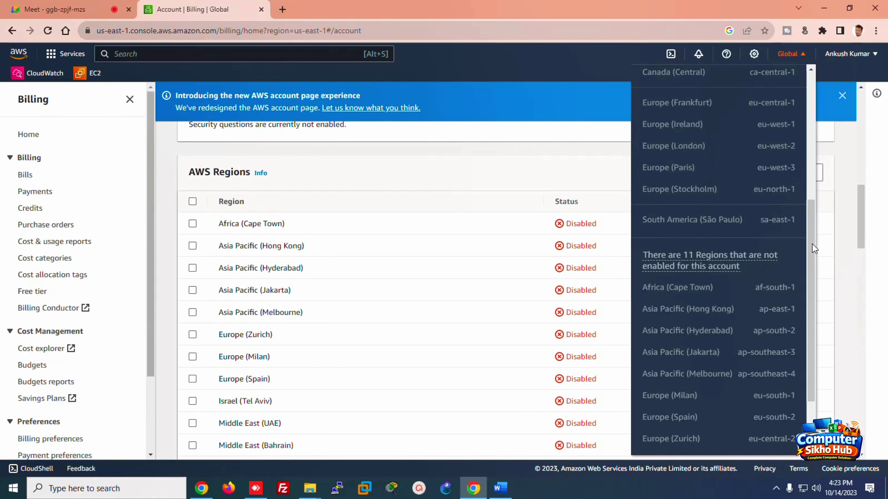
left_click(475, 178)
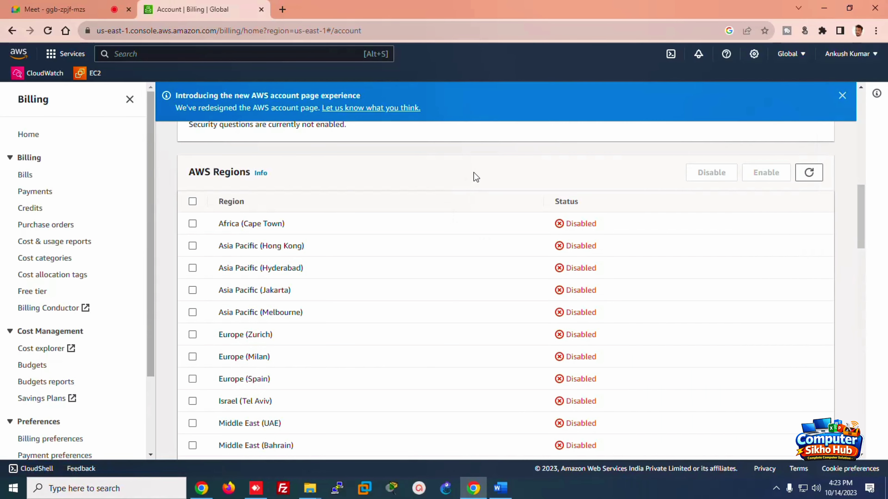
Step: Tick Africa (Cape Town), then scroll to Close account and highlight the 90 days reactivation period
left_click(192, 224)
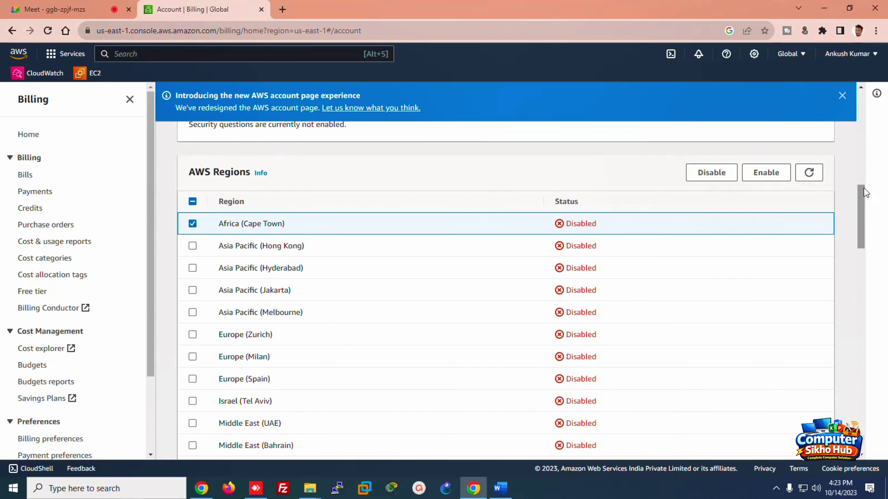
left_click_drag(860, 196, 862, 378)
scroll(861, 397, "down", 2)
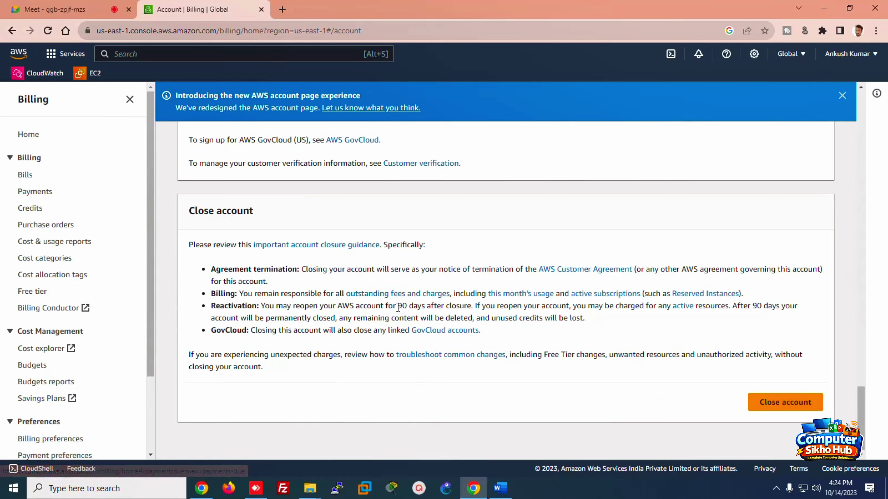
left_click_drag(398, 305, 423, 304)
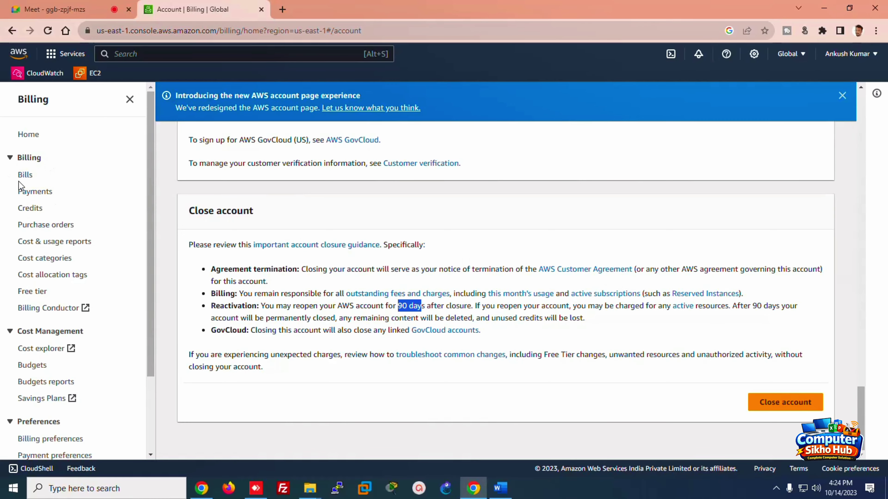
Step: Review the October 2023 bill's USD 0.00 estimated total on the Bills page, then switch to Word
left_click(25, 176)
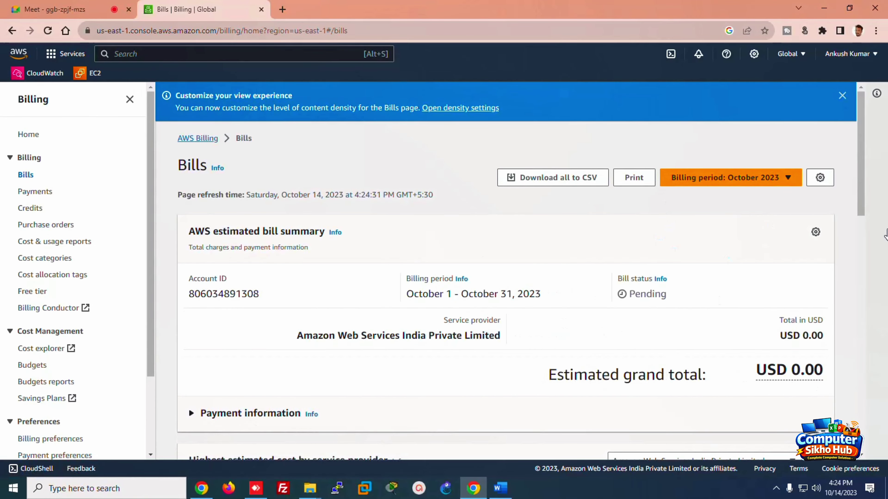
left_click_drag(865, 203, 860, 179)
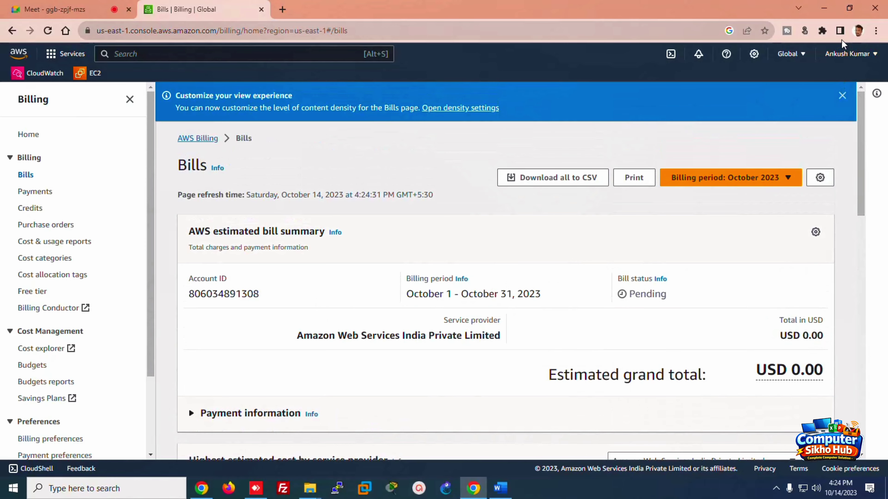
left_click(842, 96)
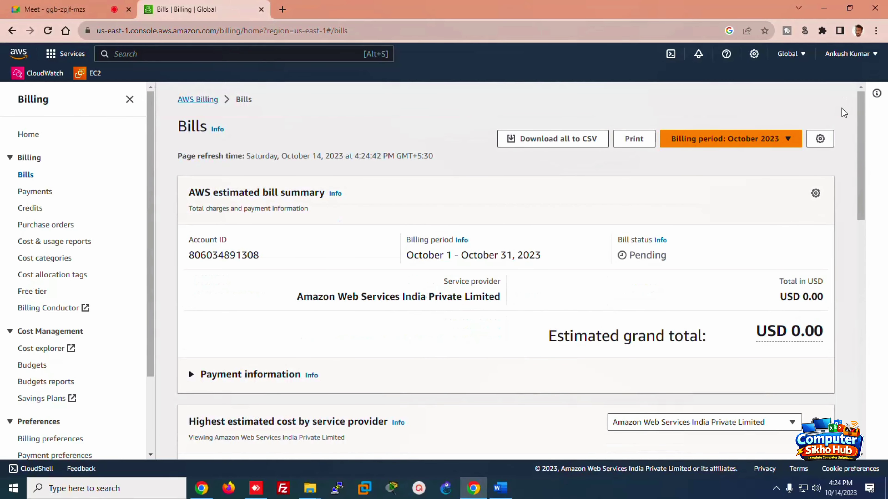
left_click_drag(859, 130, 856, 313)
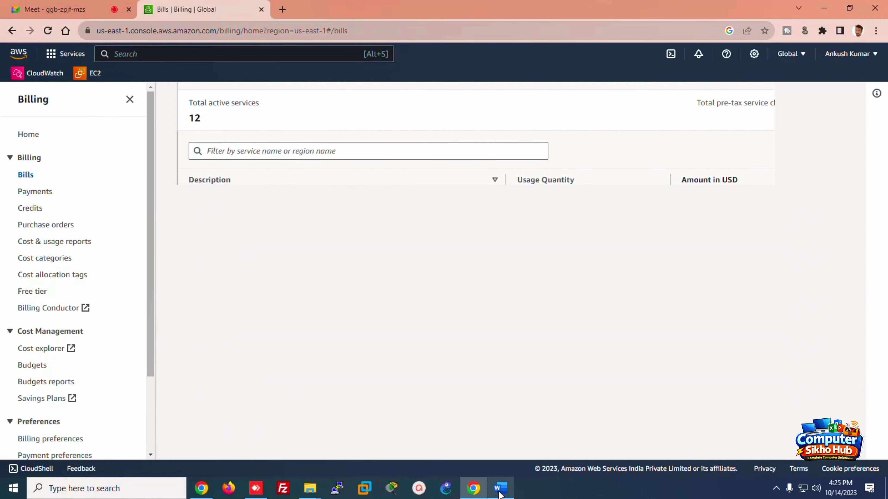
left_click(500, 488)
Step: Make the class 2 YouTube URL a live link and add a double rule of equals signs below it
left_click(703, 382)
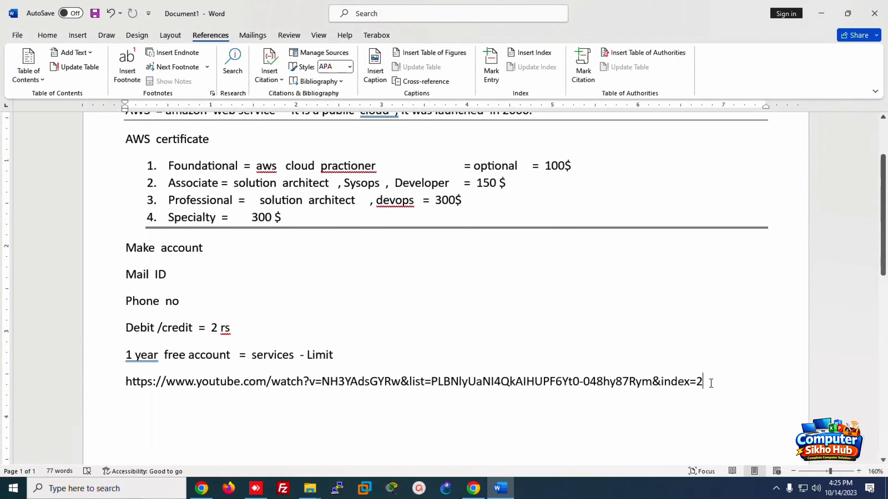
key("Return")
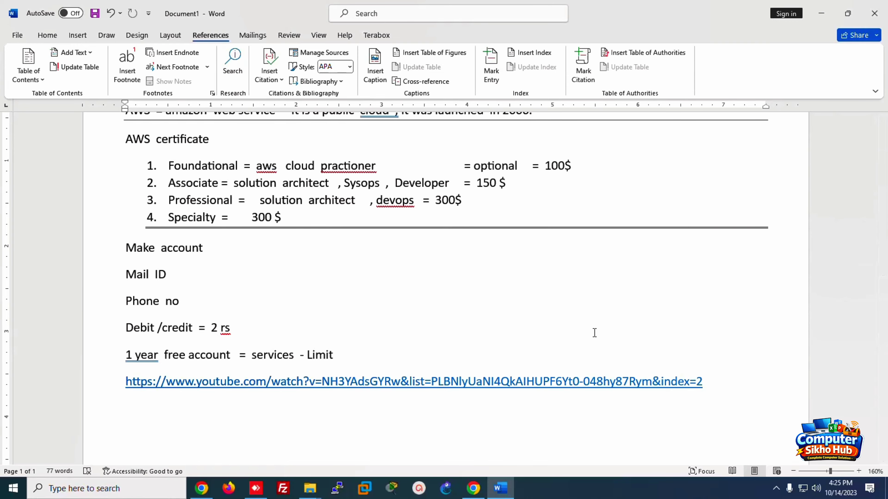
type("================")
key("Return")
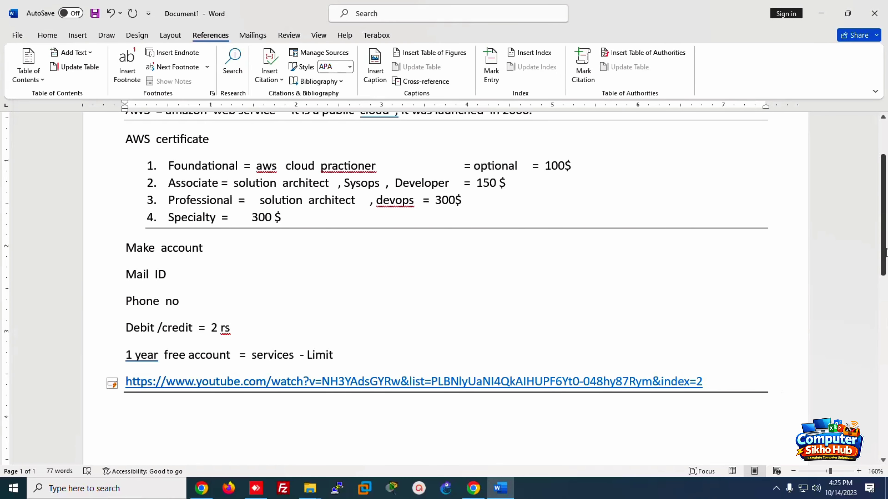
scroll(885, 249, "down", 1)
scroll(884, 248, "down", 3)
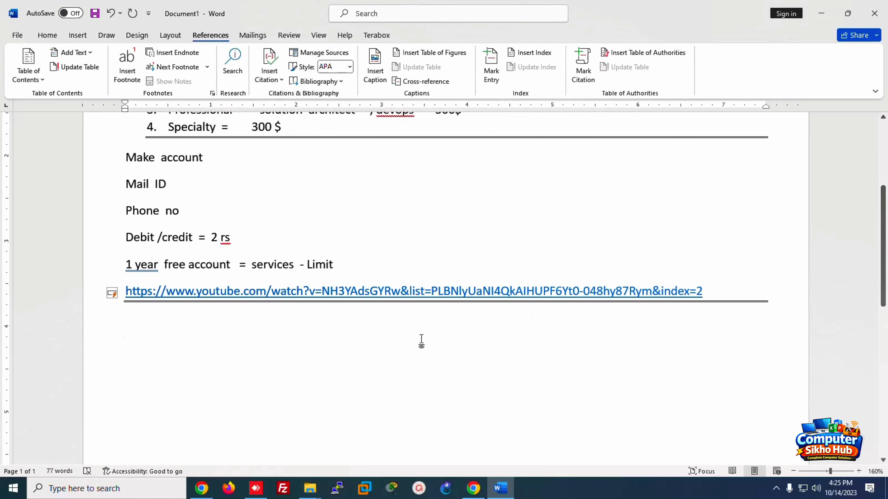
Step: Add the lines 'make a server' and 'window , Linux' below the link
type("make ")
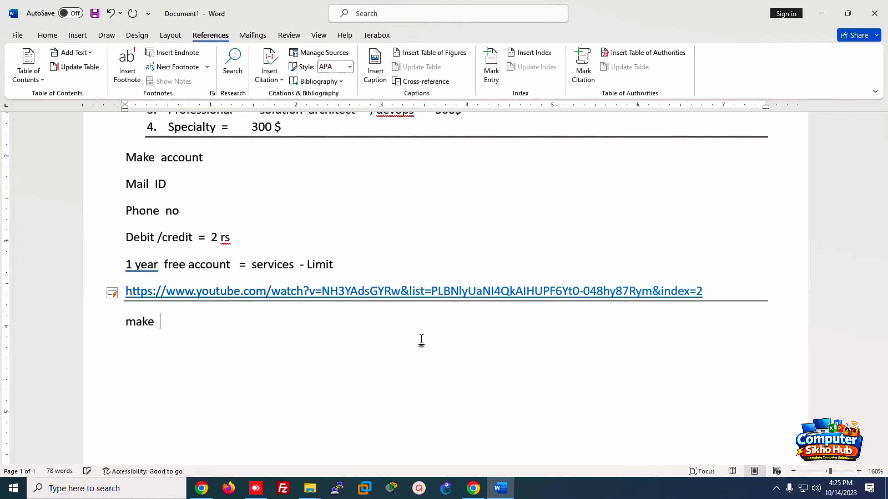
type("a server")
key("Return")
type("win")
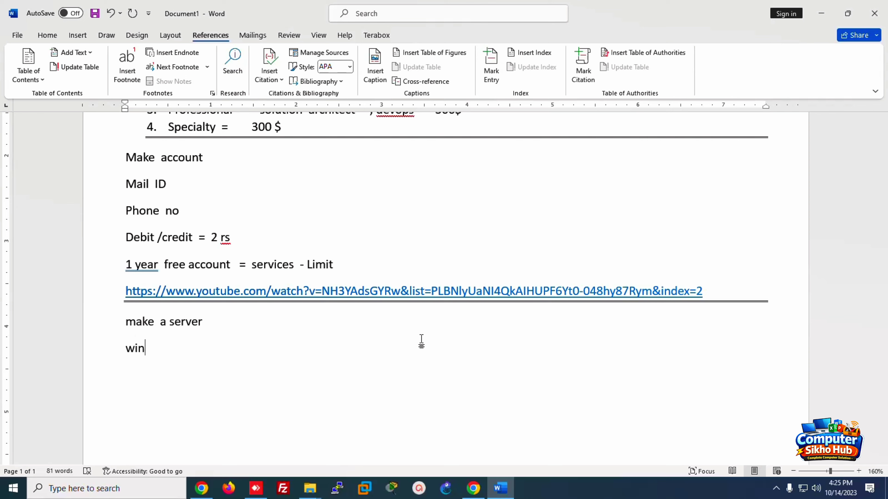
type("dow  , Linux")
key("Return")
Step: Add the tab-separated column headings 'on- primes' and 'Cloud'
type("on- primw")
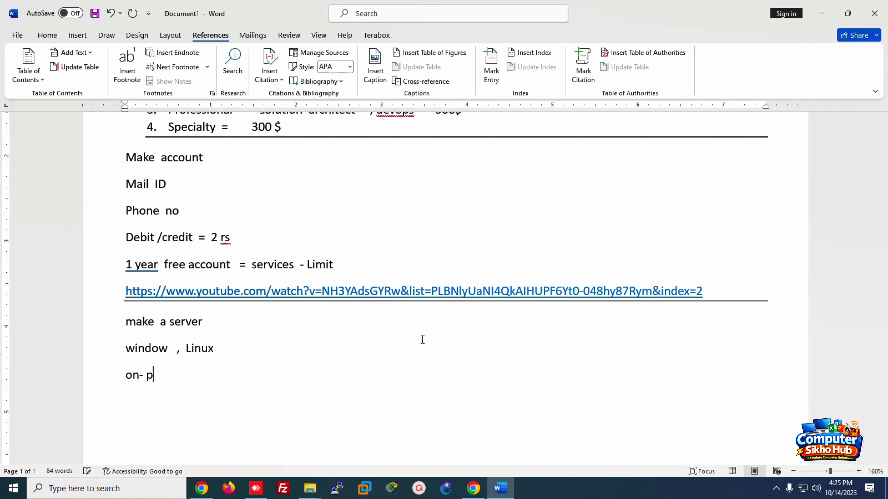
key("BackSpace")
type("es")
key("Tab")
key("Tab")
key("Tab")
type("Cloud")
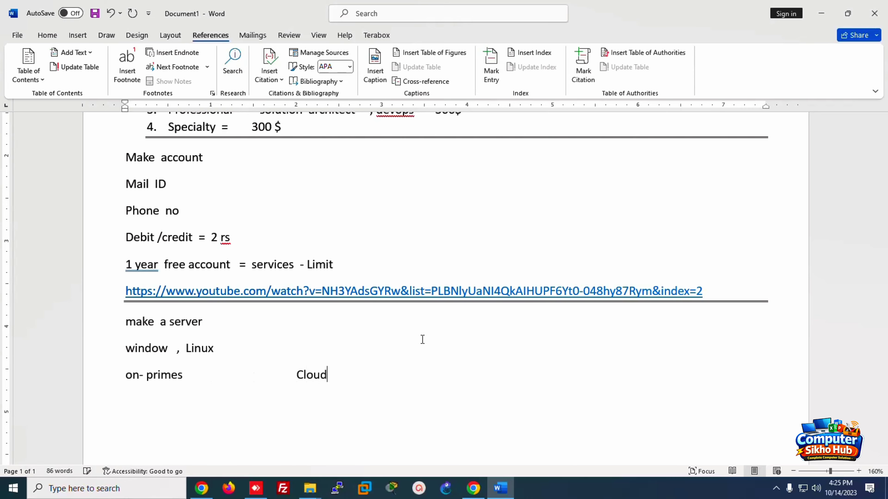
scroll(543, 263, "down", 5)
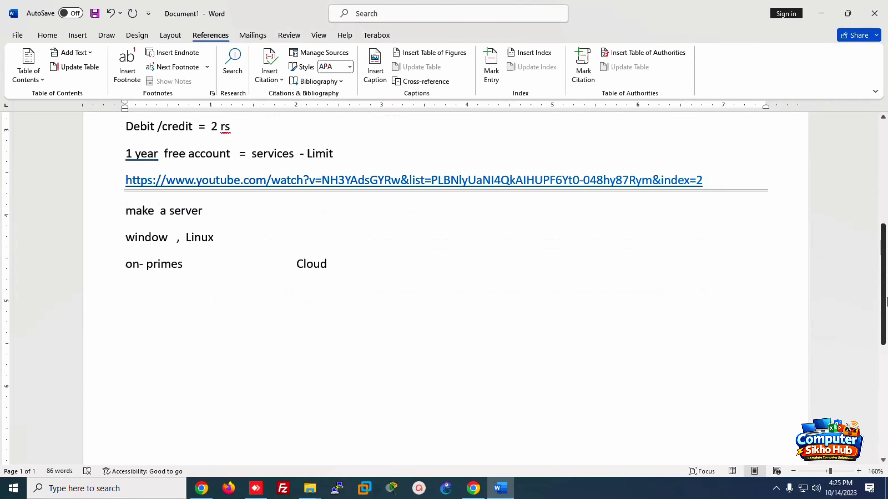
Step: Add the row 'server' versus 'EC2 instance or instance (EC2 - elastic c…' under the headings
key("Return")
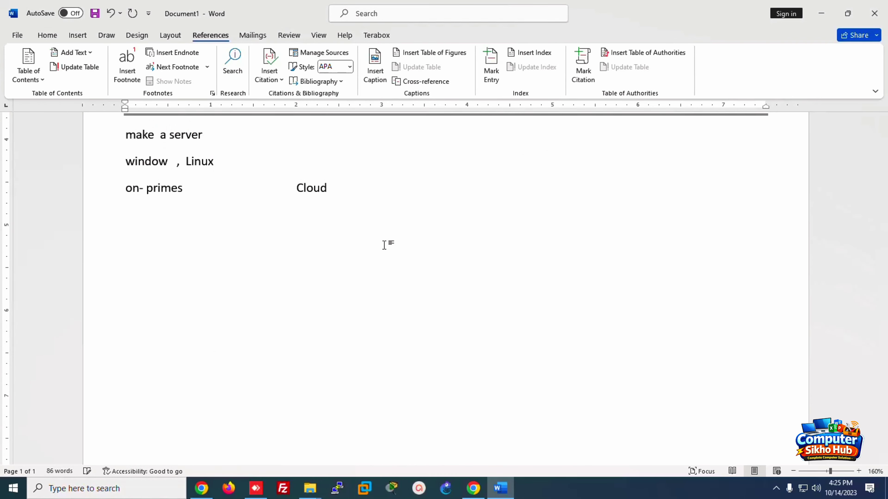
type("server")
key("Tab")
key("Tab")
key("Tab")
type("EC2  instanc")
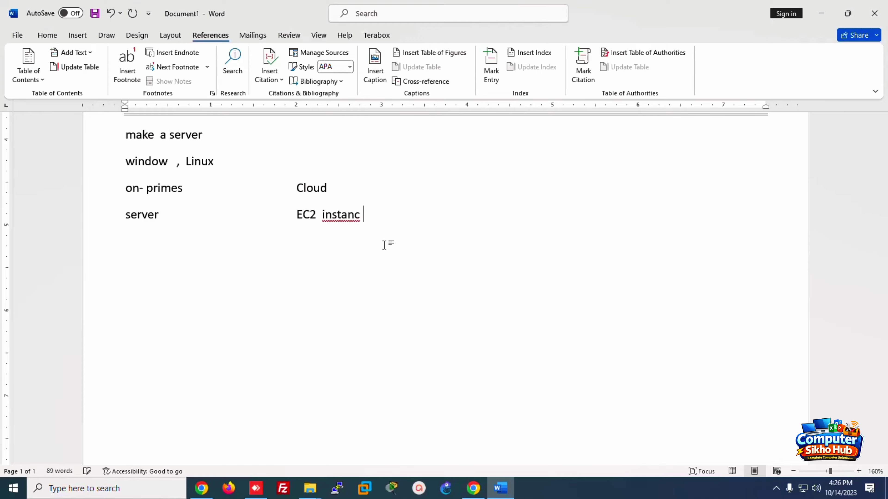
key("BackSpace")
type("e or  instance")
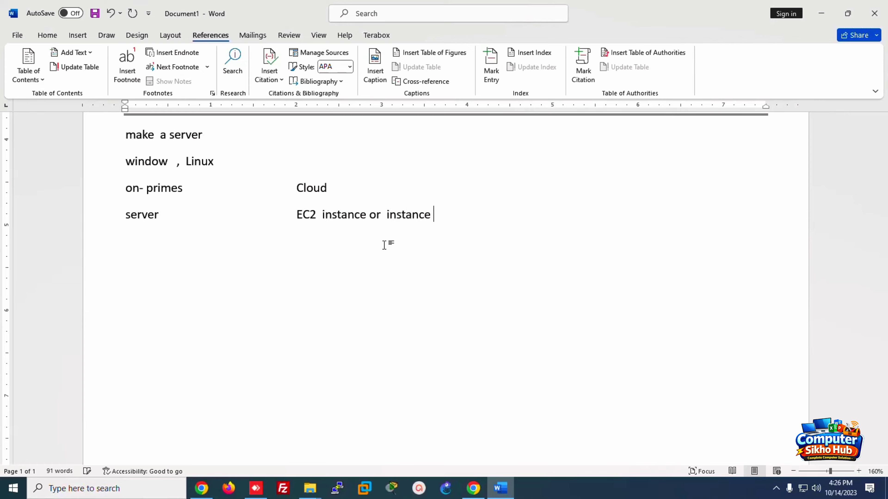
type("  (EC2 - elast")
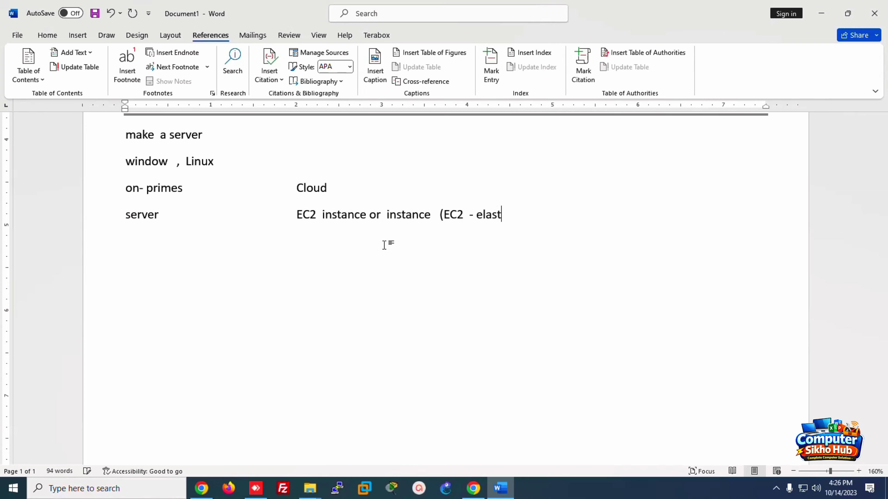
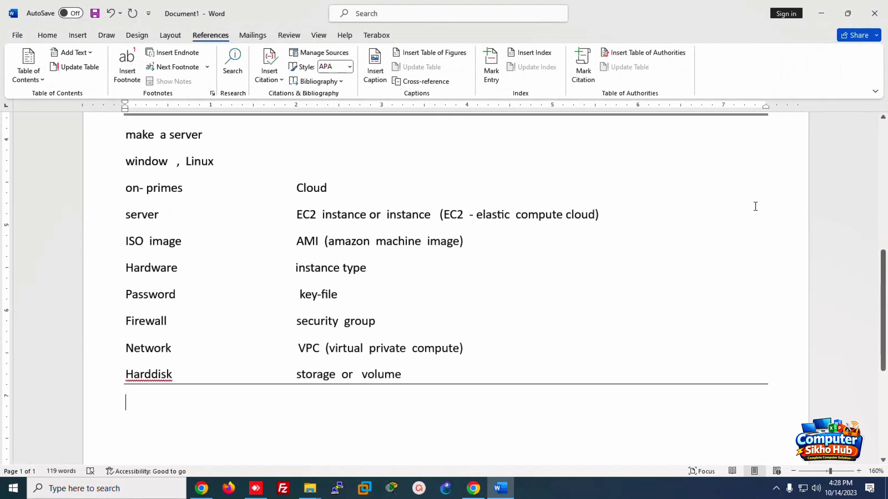
Step: Call up the Windows Run box with Win+R to launch a program
key("super+r")
Step: Launch Paint with mspaint and draw a left-hand rectangle labelled 'india'
type("mspaint")
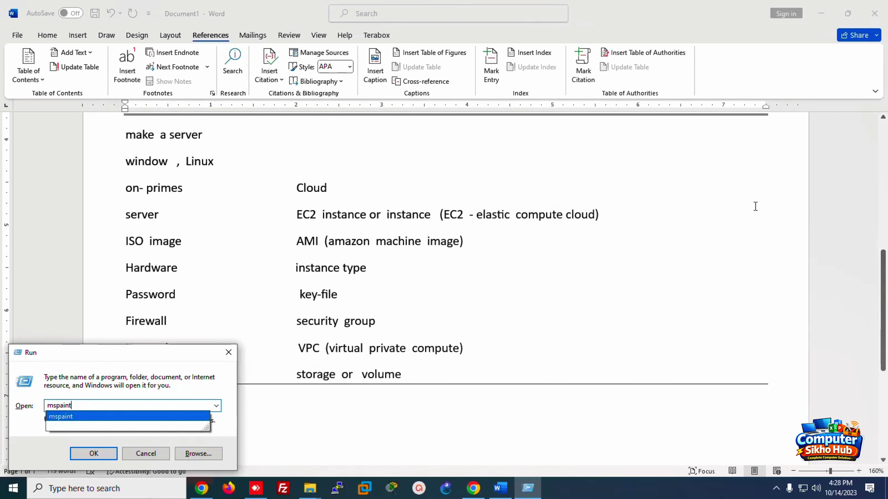
key("Return")
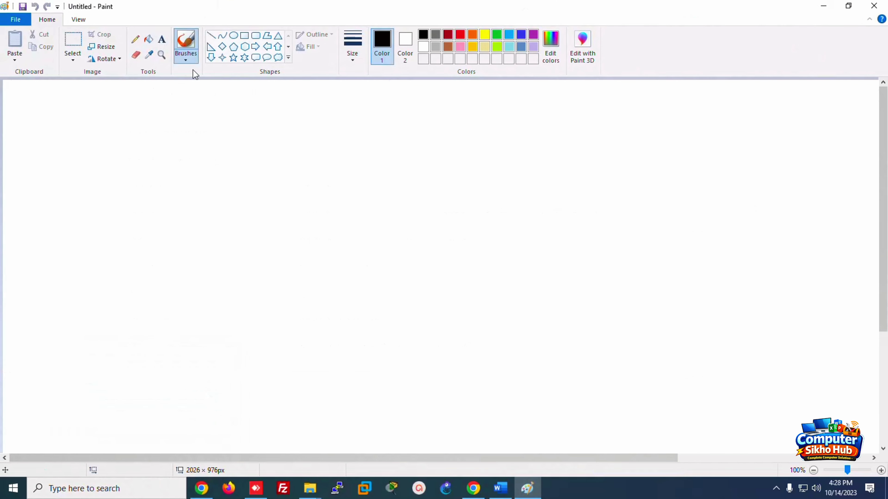
left_click(244, 35)
mouse_move(67, 218)
left_mouse_down()
mouse_move(90, 222)
mouse_move(199, 320)
left_mouse_up()
left_click(162, 39)
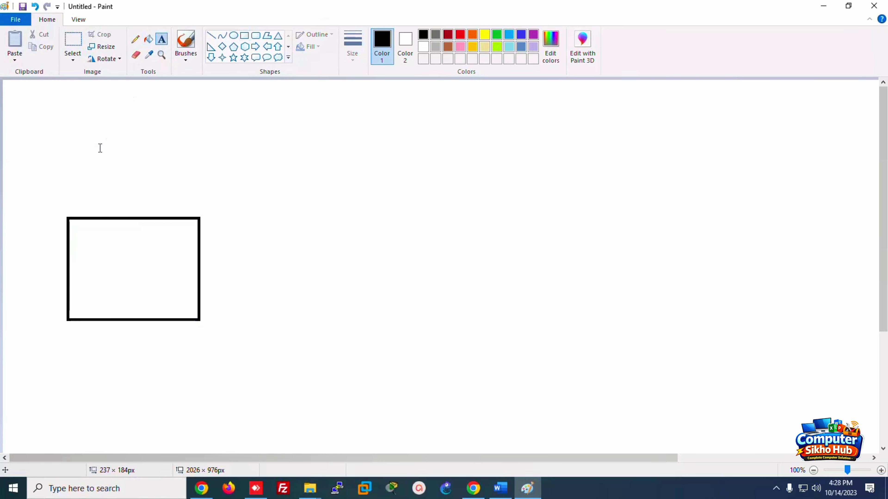
left_click(88, 151)
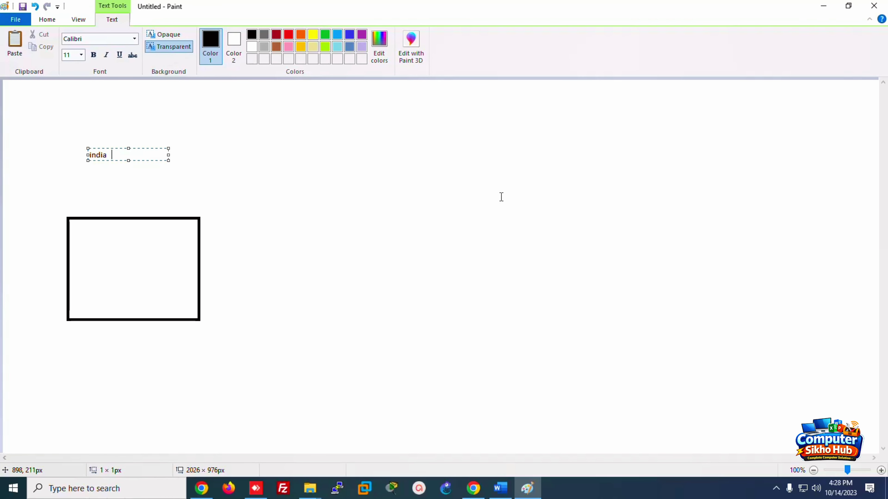
left_click(47, 20)
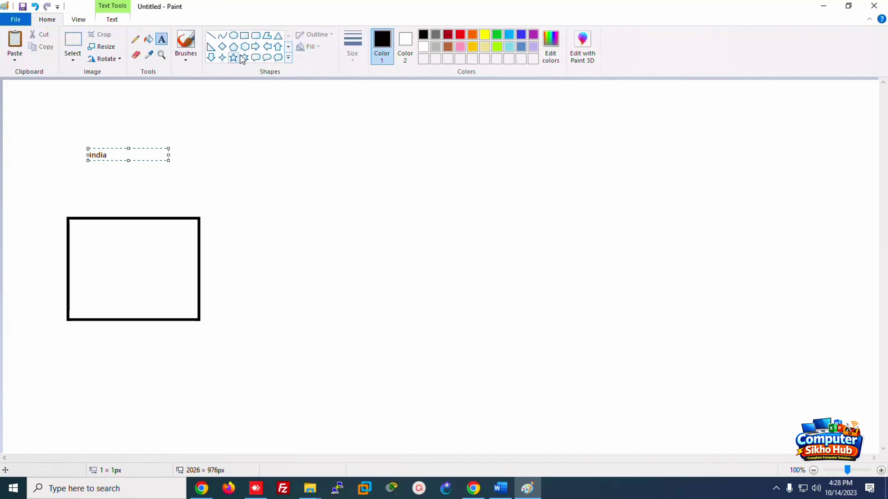
Step: Draw a large top-right rectangle labelled 'USA'
left_click(244, 36)
left_click_drag(464, 107, 712, 246)
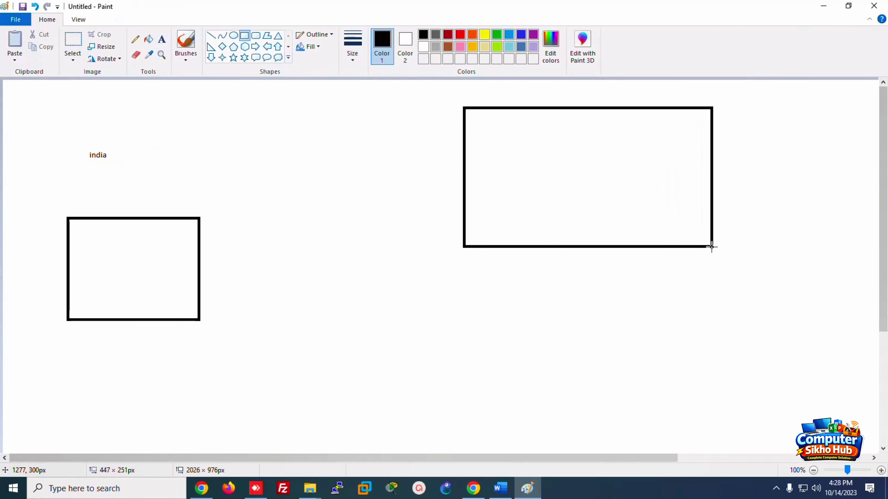
left_click(162, 39)
left_click(496, 93)
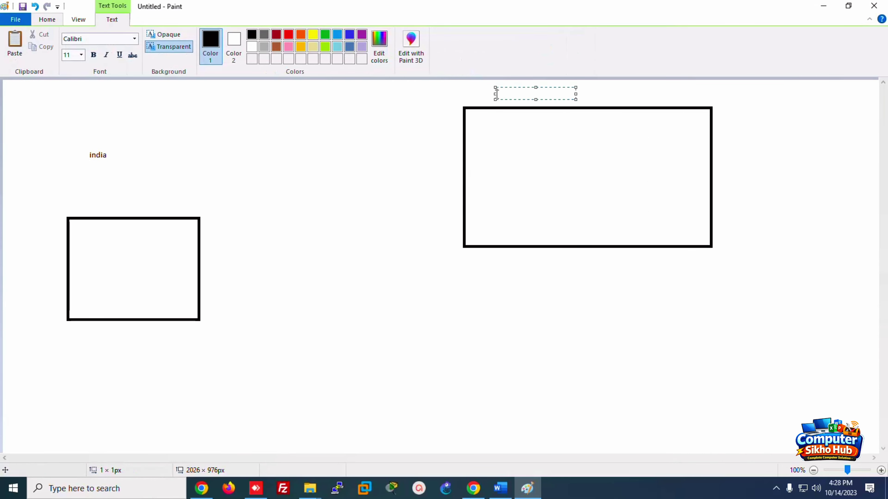
type("USA")
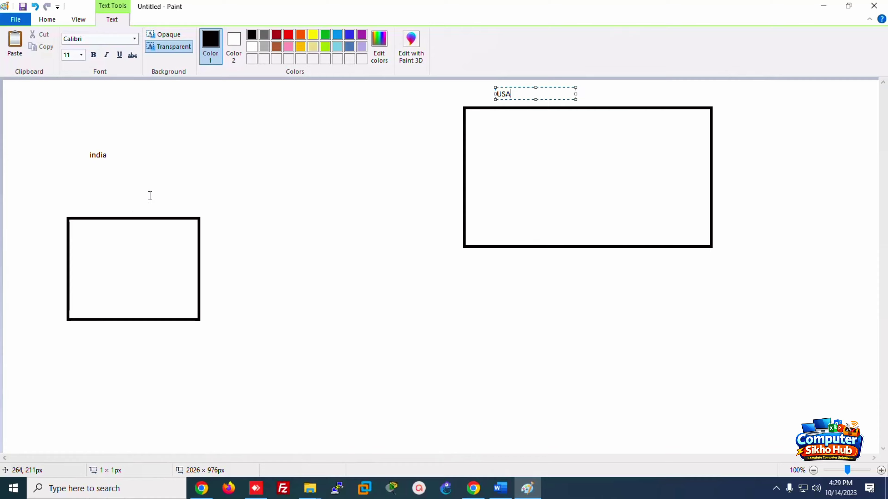
left_click(170, 169)
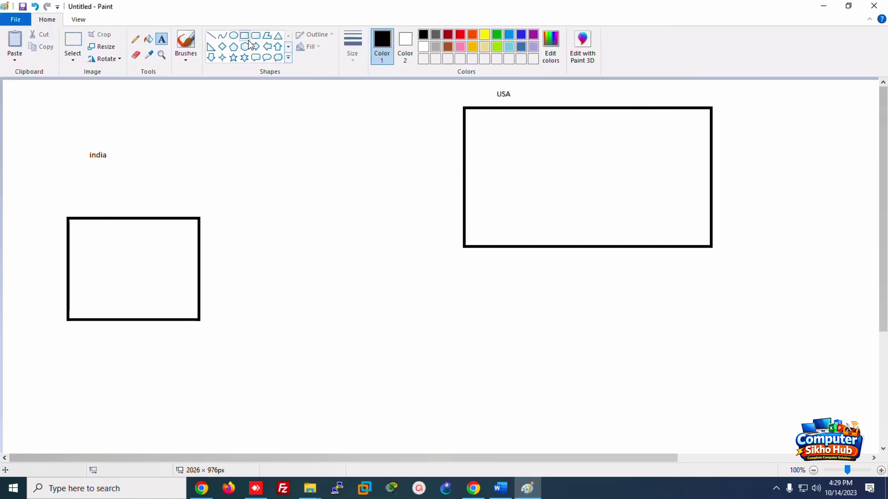
Step: Draw a small rectangle beside india, then bring the AWS billing page forward in Chrome
left_click(243, 34)
left_click_drag(137, 131, 208, 160)
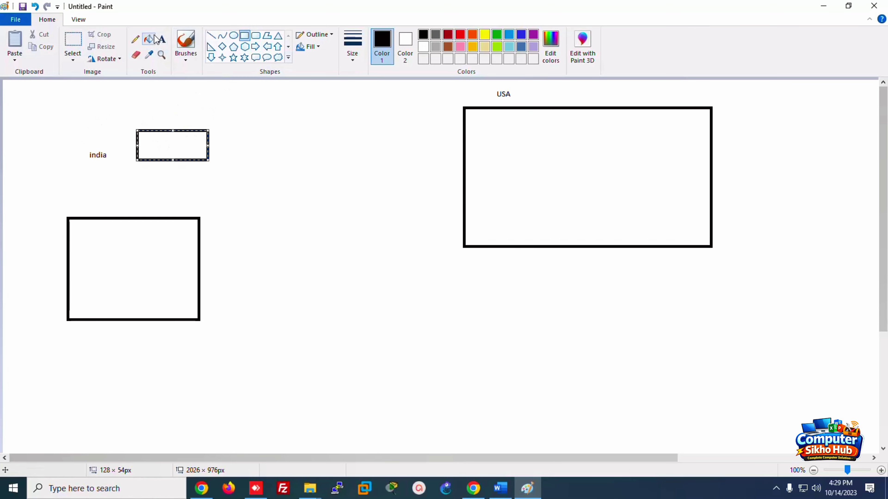
left_click(162, 43)
left_click(473, 489)
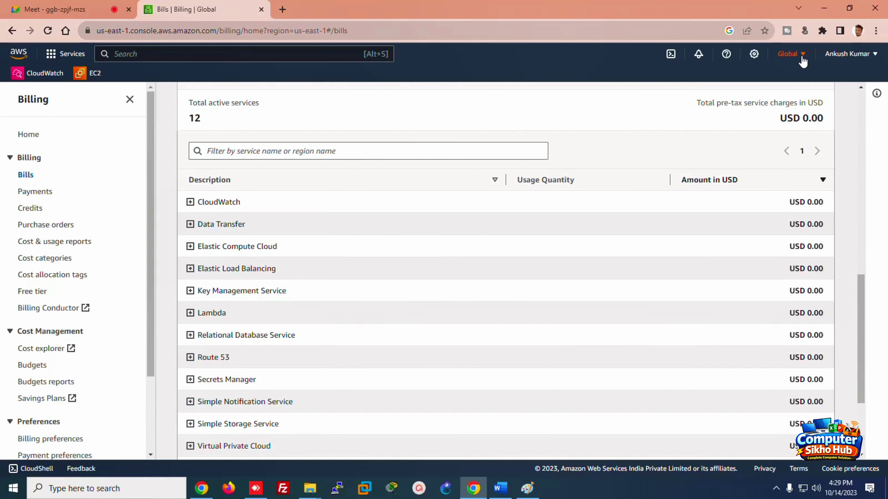
Step: Scroll through the AWS region list, then minimize Chrome to reveal the Paint diagram
left_click(801, 59)
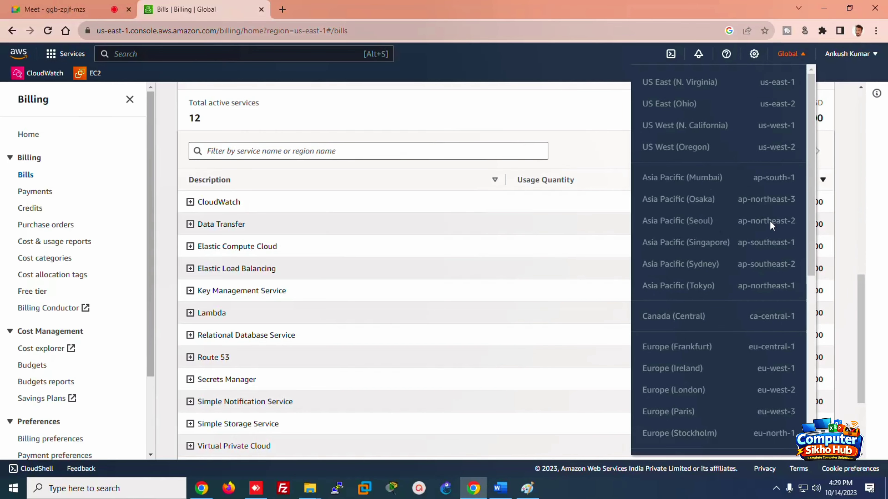
left_click_drag(810, 195, 810, 333)
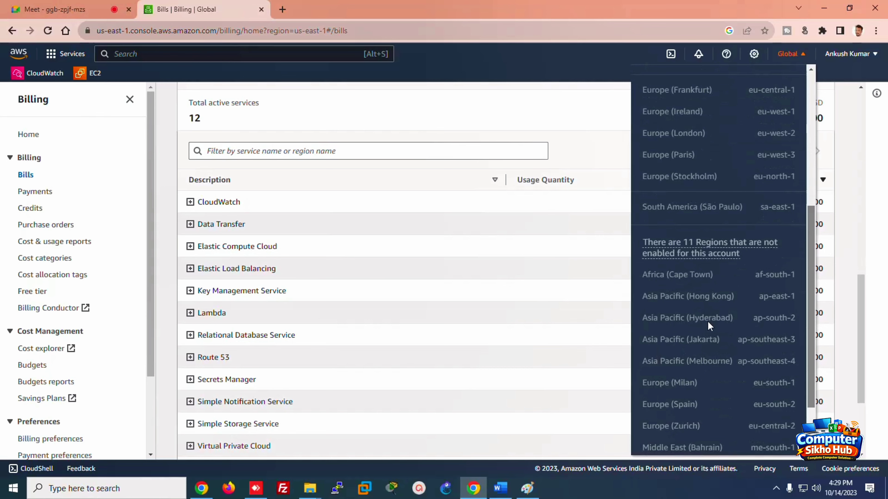
left_click(823, 8)
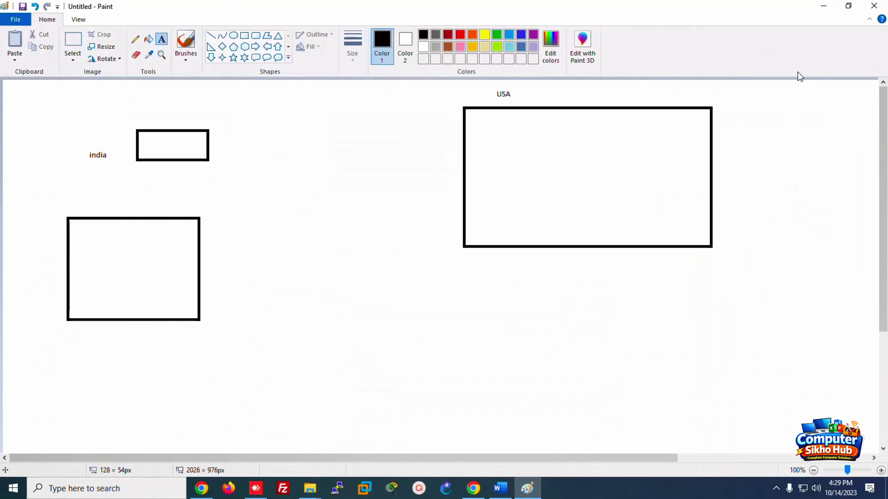
Step: Label the small box 'mumbai'
left_click(114, 126)
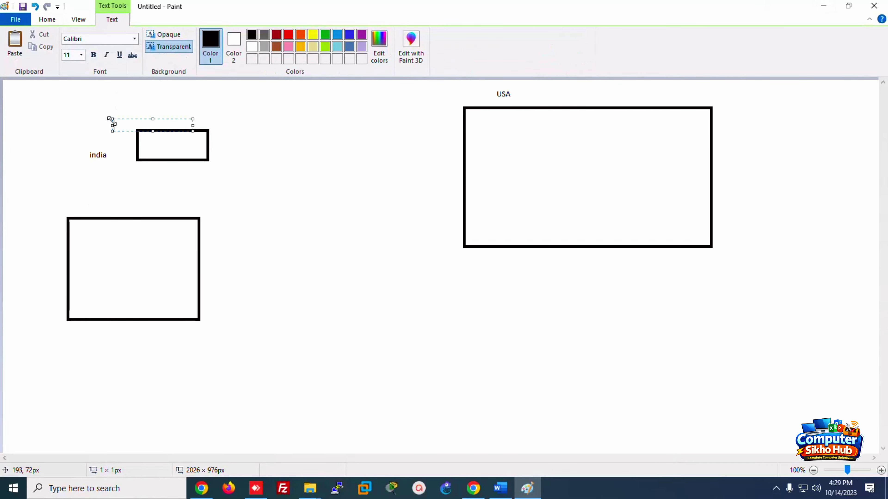
left_click(87, 113)
left_click(89, 111)
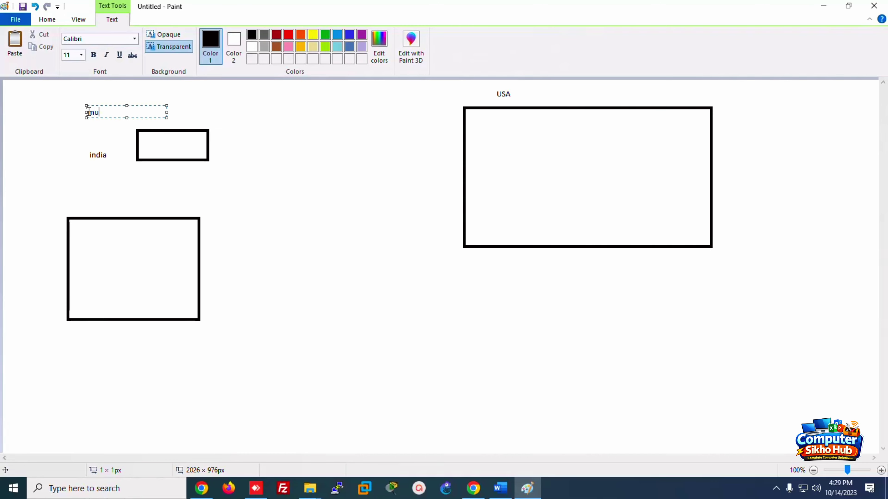
type("mumbai")
left_click(68, 301)
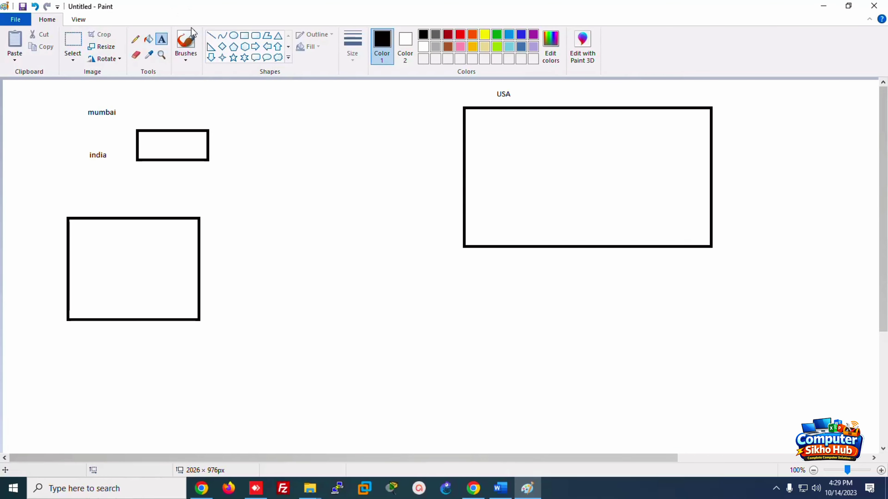
Step: Link the small box to the lower-left box with a freehand line marked '2ms'
left_click(135, 39)
left_click_drag(160, 143, 152, 227)
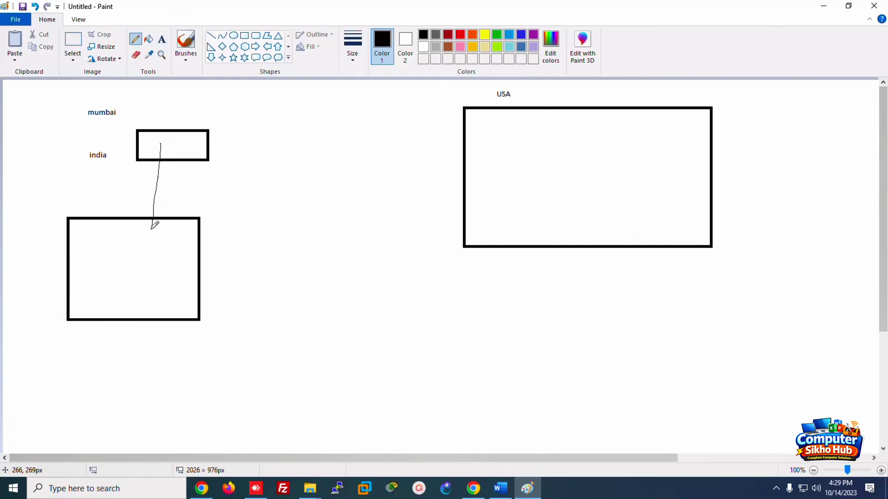
left_click(161, 39)
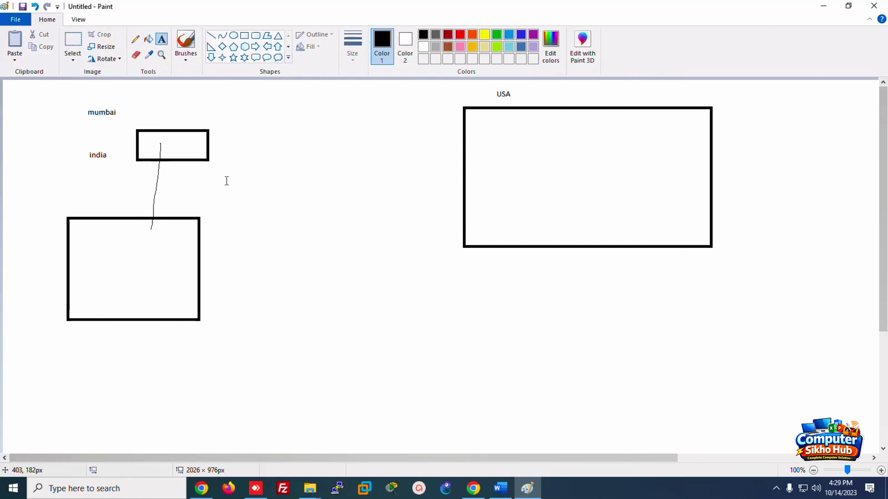
left_click(186, 179)
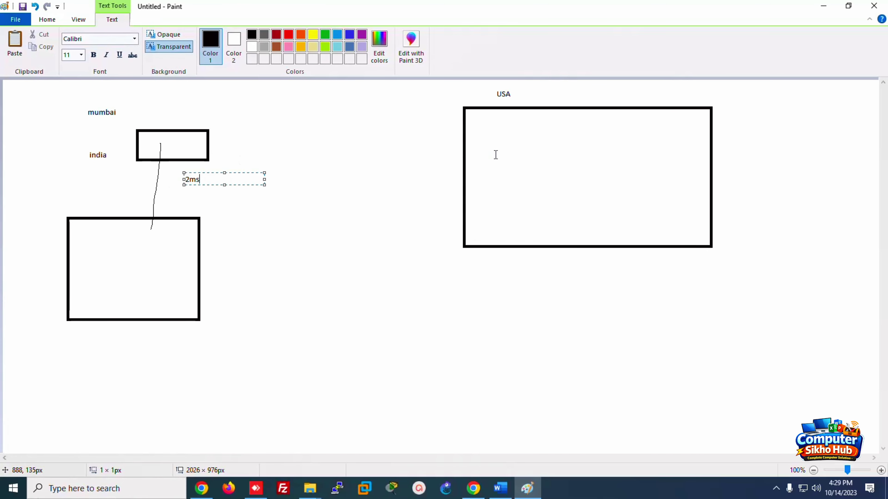
left_click(43, 21)
Step: Draw a straight line from the small box to the USA box marked '300 ms'
left_click(211, 35)
left_click_drag(197, 148, 513, 136)
left_click(161, 39)
left_click(280, 97)
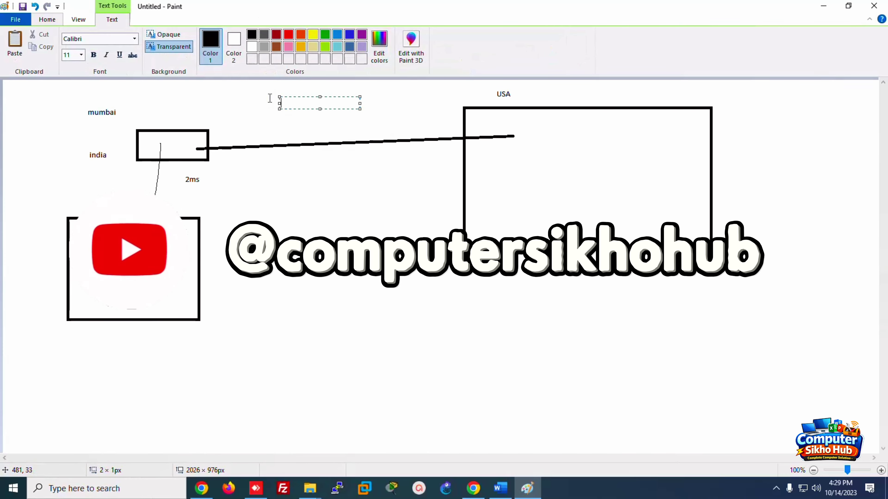
type("300 ms")
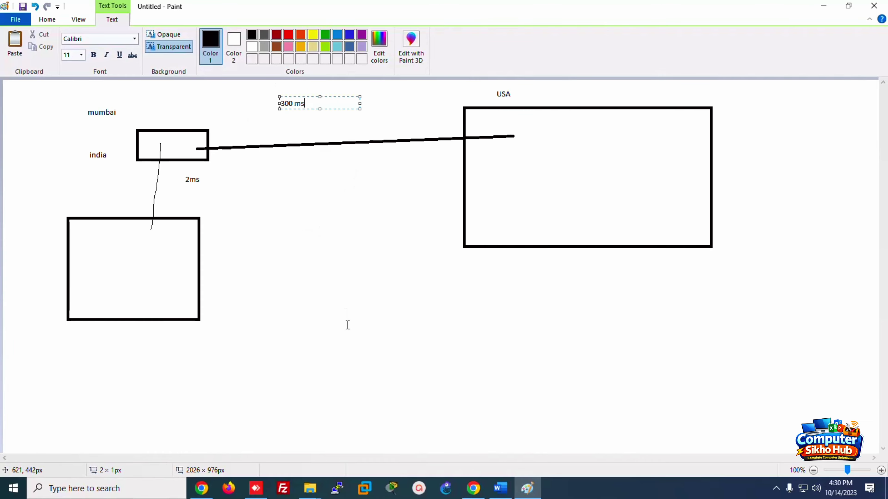
Step: Add the line 'Check the latency' to the Word notes
left_click(501, 489)
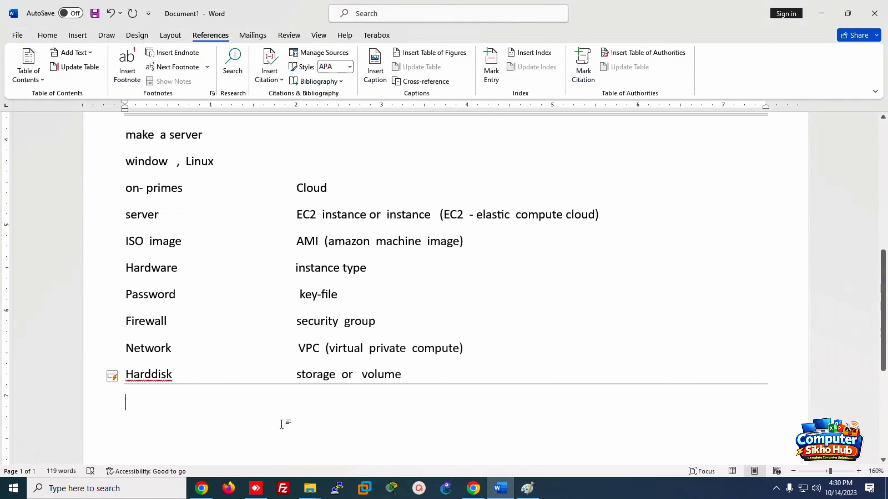
type("chec")
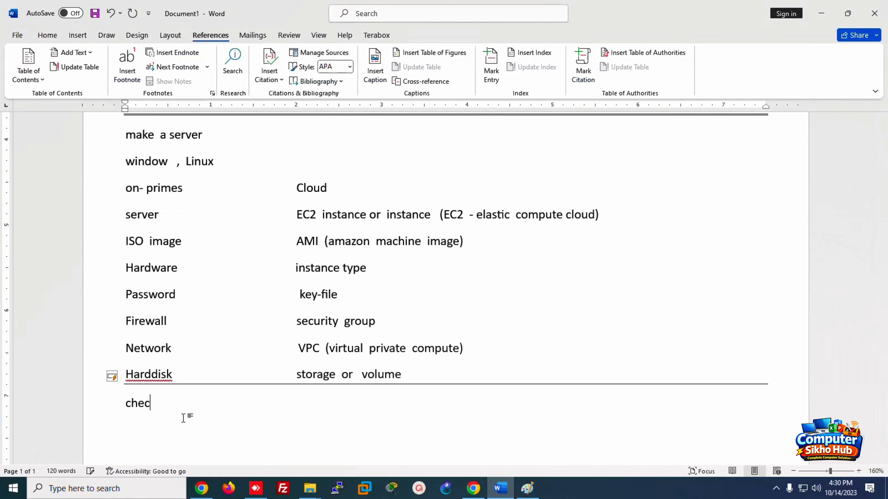
type("k the latemc")
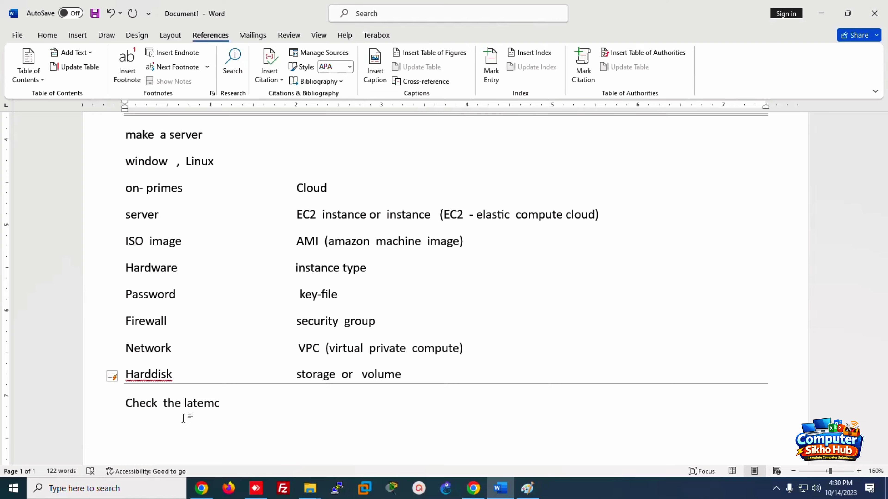
key("BackSpace")
key("BackSpace")
type("ncy")
key("Return")
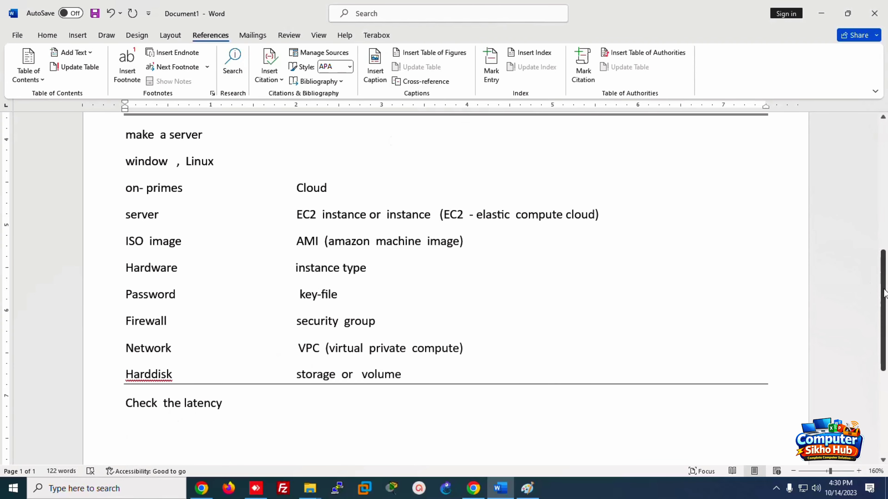
Step: Add 'Cloudping.info' on the next line, then return to the browser
scroll(885, 328, "down", 3)
type("cl")
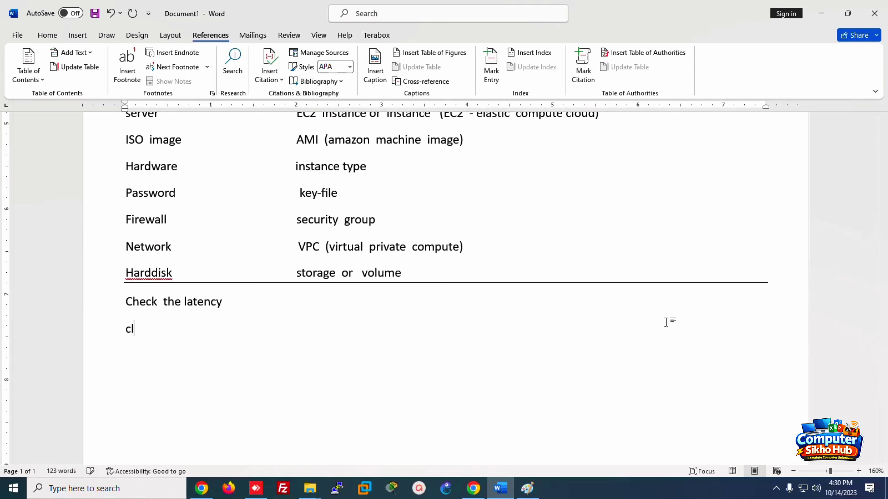
type("oudping")
key("BackSpace")
type(".info")
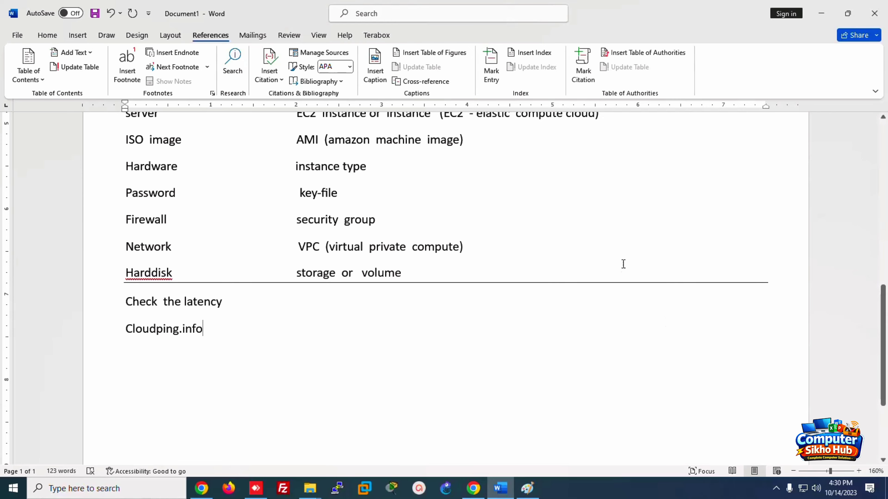
left_click(473, 488)
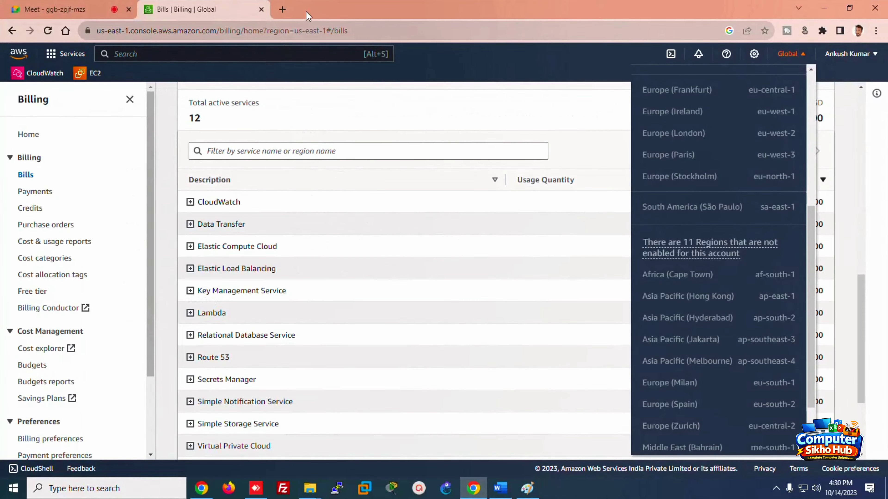
Step: Search Google for 'cloudping' in a new tab and open the cloudping.info site
left_click(283, 9)
type("go")
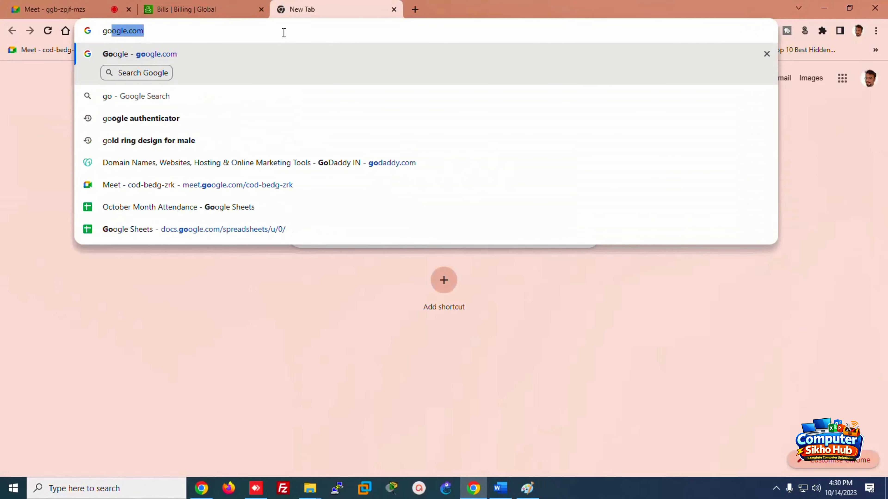
type("ogle.com")
key("Return")
type("c")
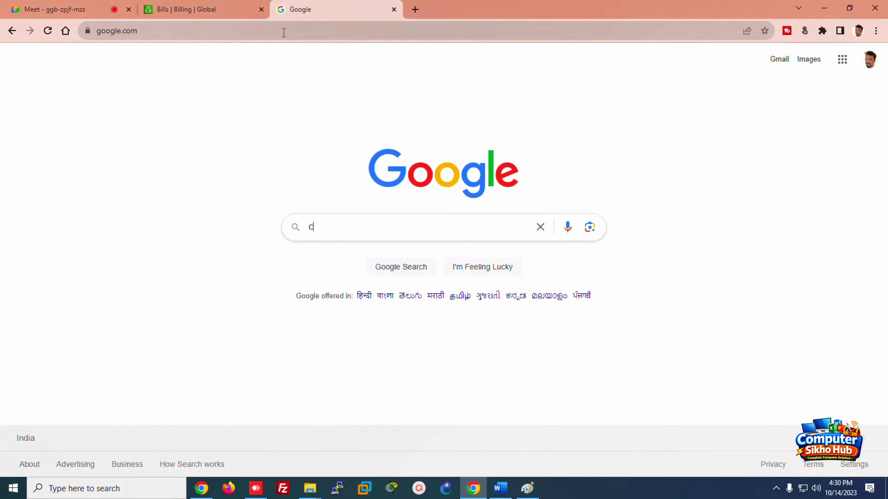
type("loudpin")
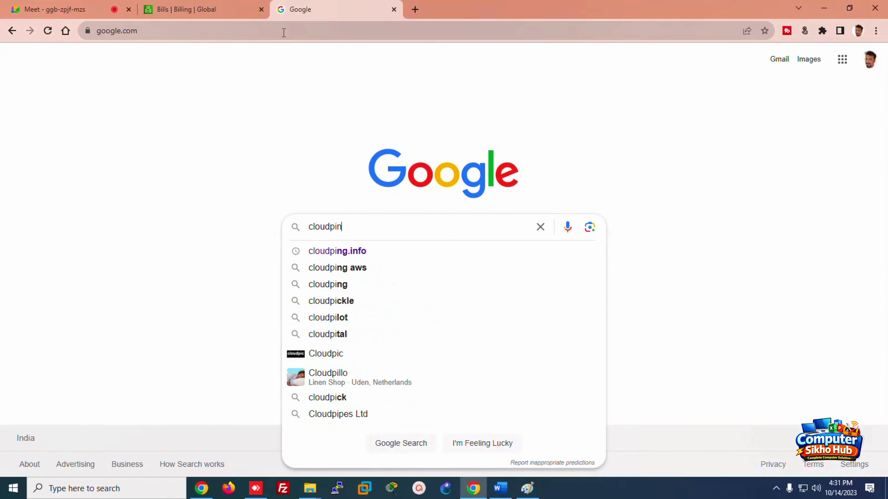
key("Down")
key("Return")
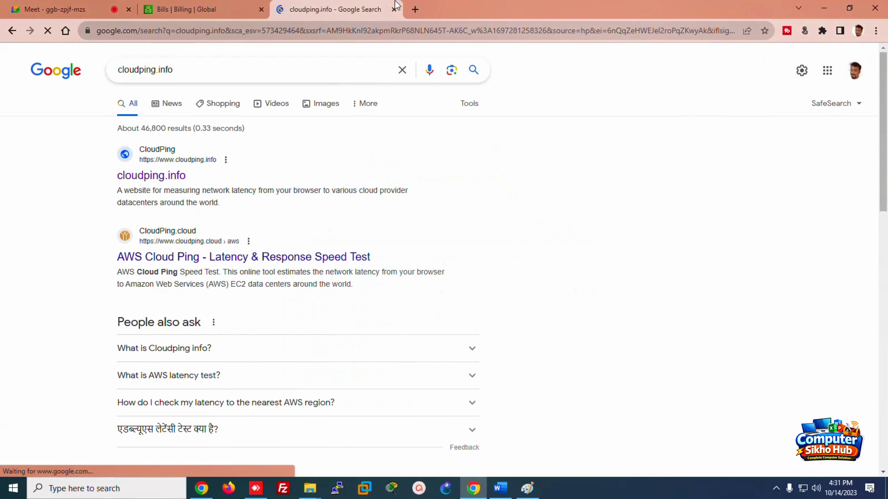
left_click(140, 176)
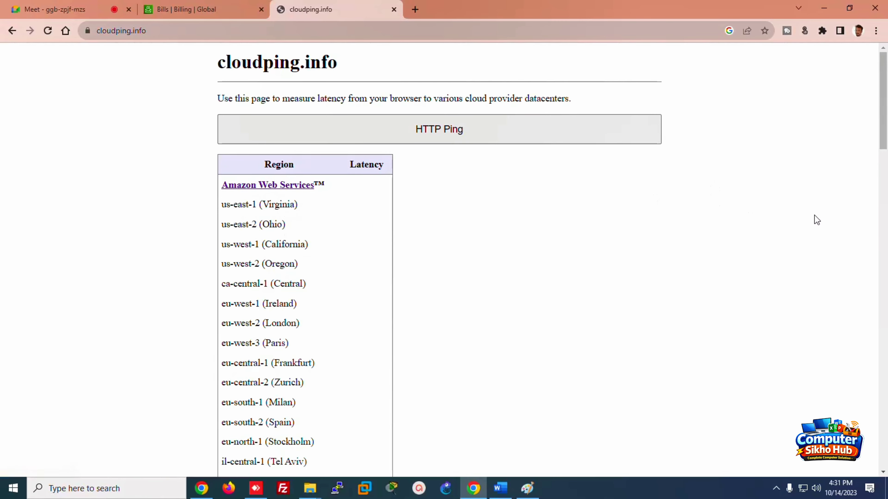
Step: Run the HTTP Ping test and highlight the us-east-1 latency of 235 ms
mouse_move(884, 130)
left_mouse_down()
mouse_move(887, 239)
mouse_move(886, 129)
left_mouse_up()
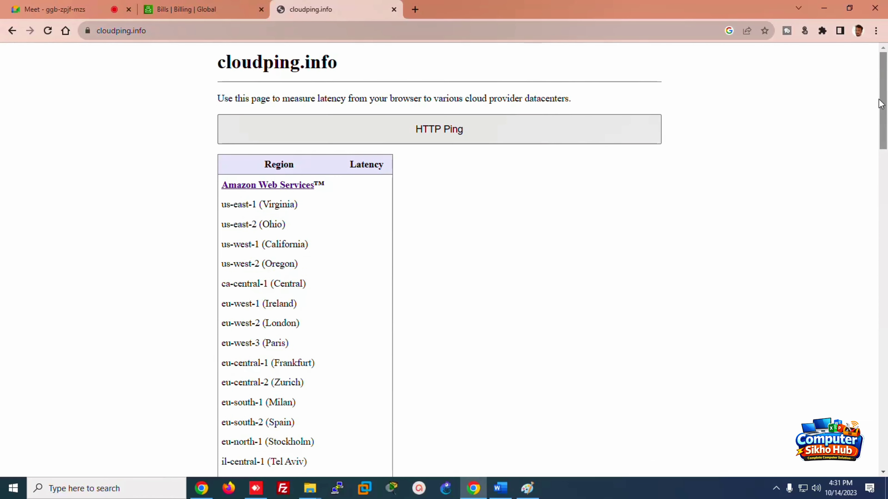
left_click(422, 136)
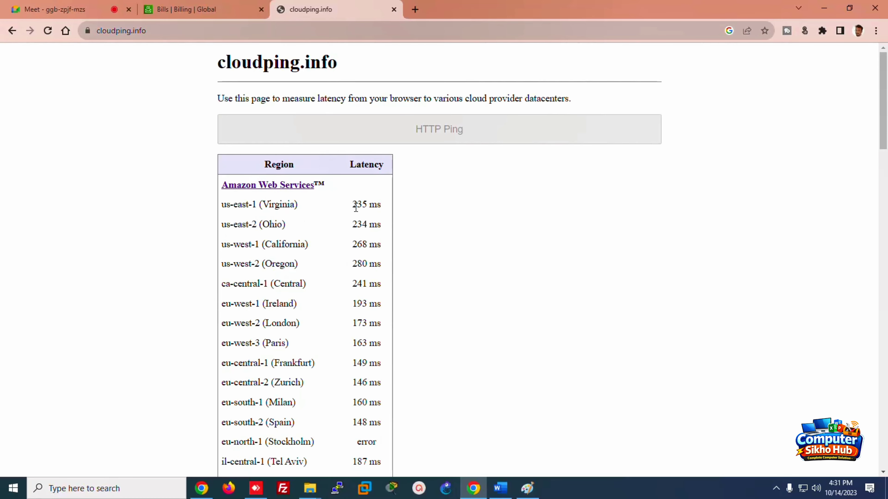
left_click_drag(353, 205, 381, 206)
Step: Highlight Mumbai's 36 ms and Hyderabad's 34 ms latencies, then re-run HTTP Ping
left_click_drag(884, 131, 886, 156)
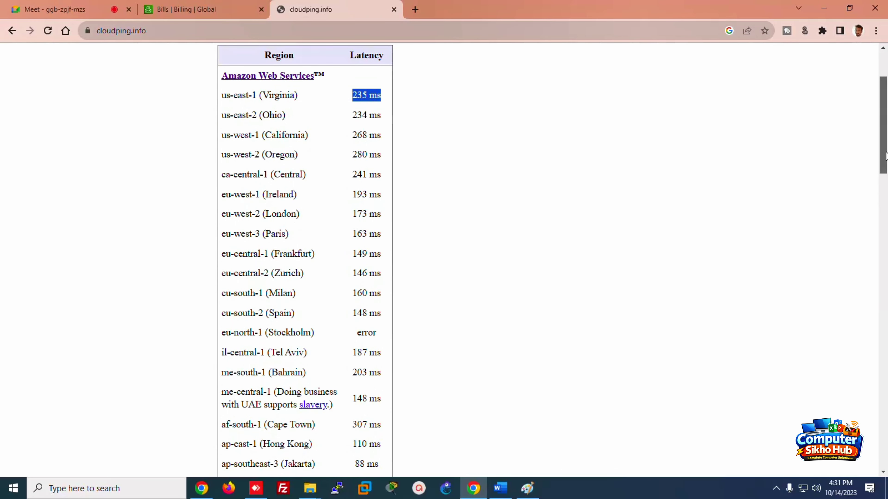
left_click_drag(886, 156, 886, 185)
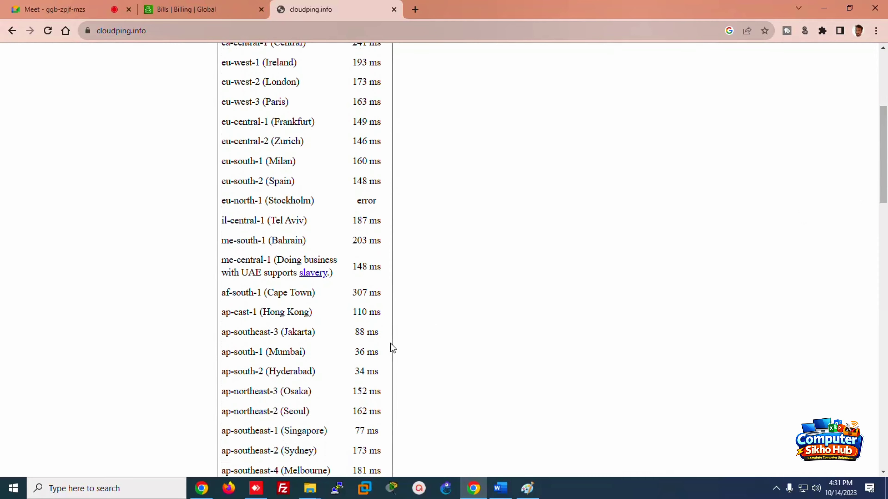
left_click_drag(359, 351, 391, 348)
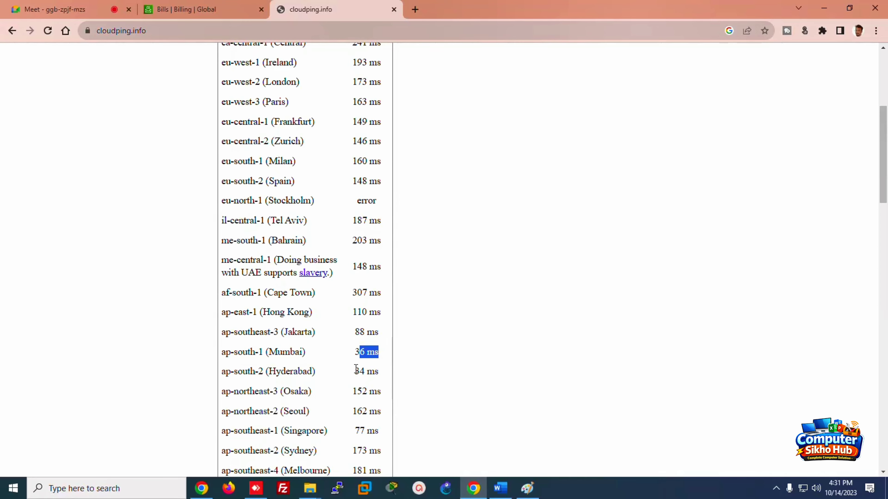
left_click_drag(354, 370, 381, 371)
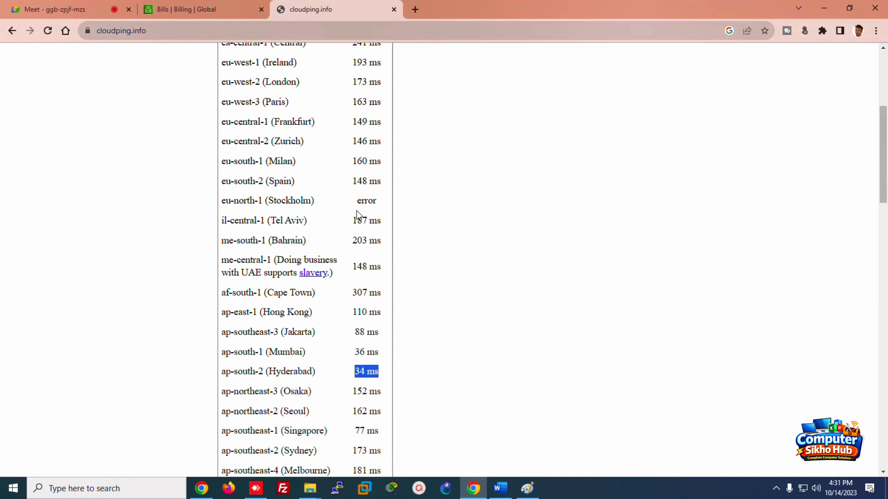
left_click_drag(883, 190, 883, 136)
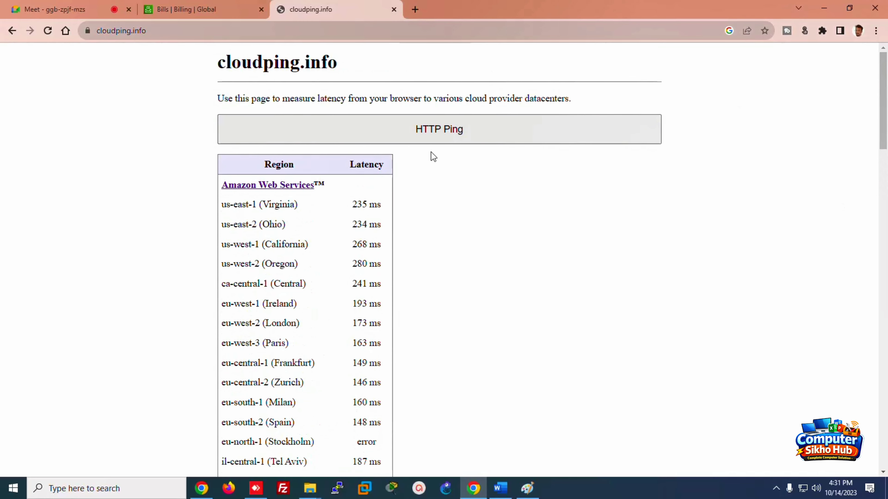
left_click(434, 142)
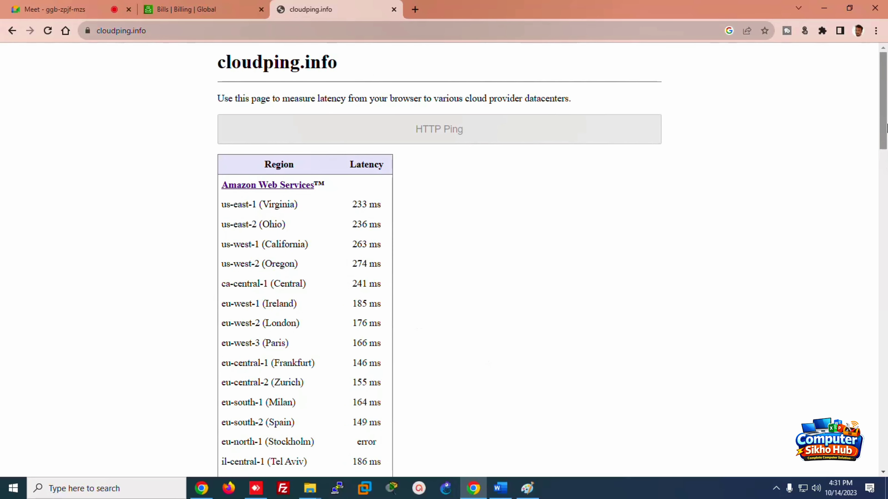
Step: Scroll the refreshed latency table, then return to the Word notes
left_click_drag(884, 122, 885, 143)
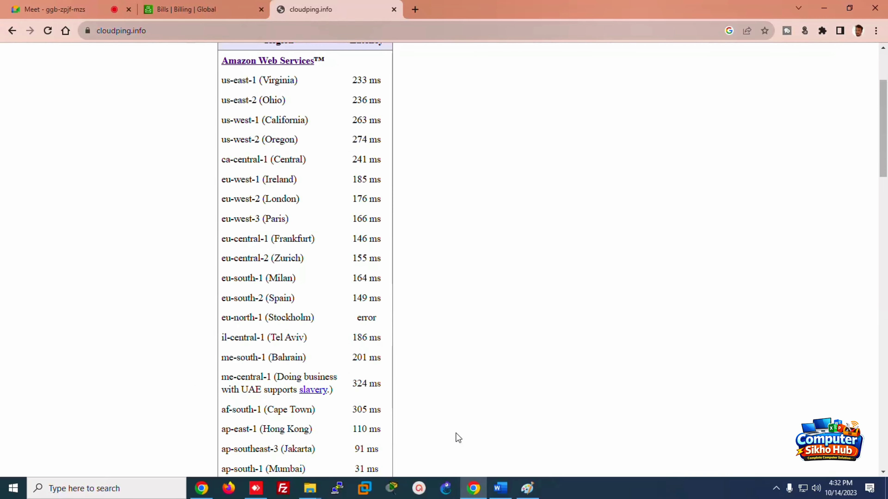
left_click(501, 489)
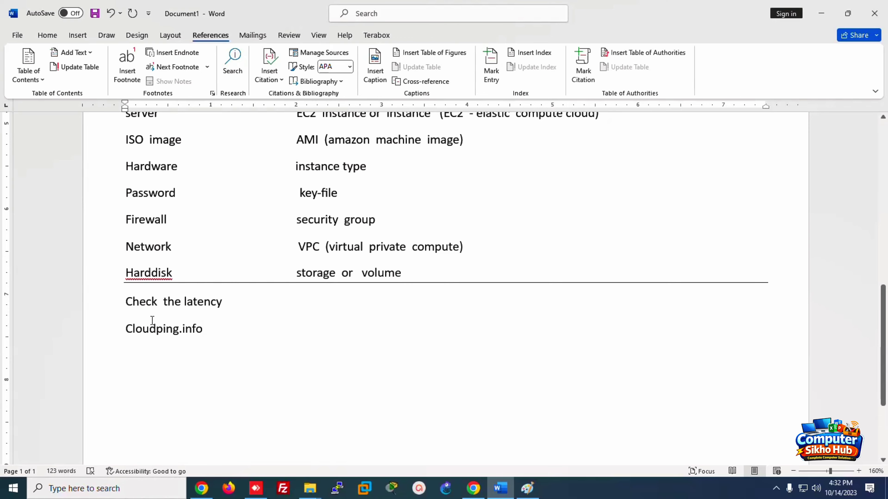
Step: Add a double border under Cloudping.info and the line 'Make the window server', then return to the browser
key("Return")
type("==========")
key("Return")
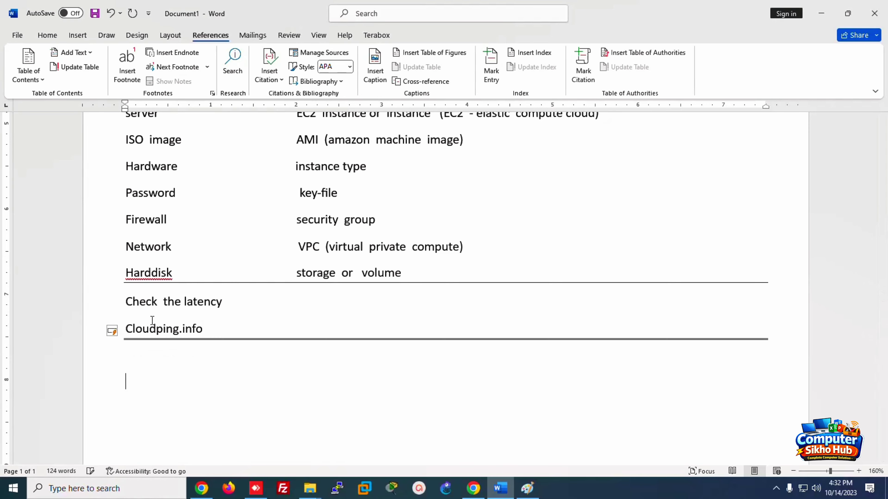
type("mae")
key("BackSpace")
type("ke the w")
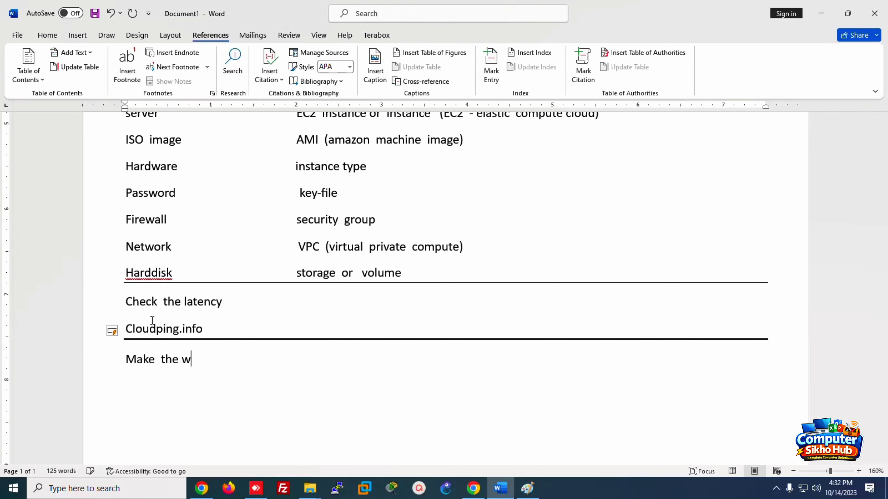
type("indow server")
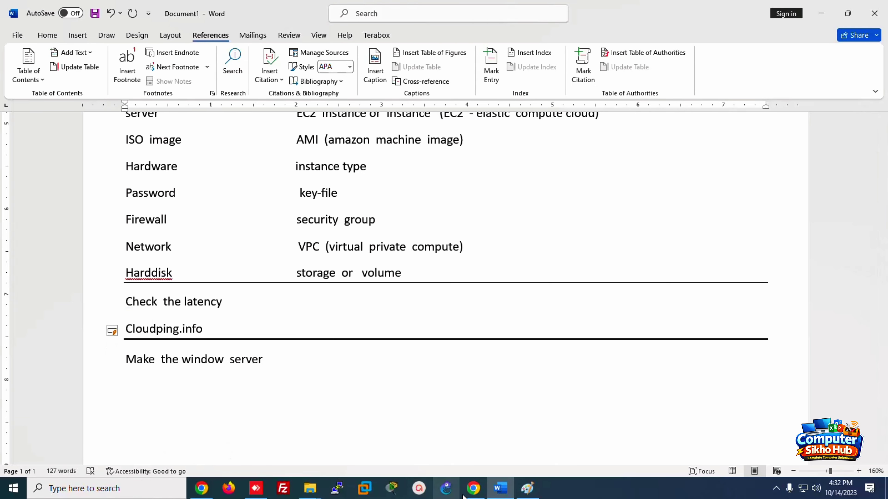
left_click(473, 489)
Step: From the AWS Billing tab, search 'ec2' in the console and open the EC2 dashboard
left_click(56, 9)
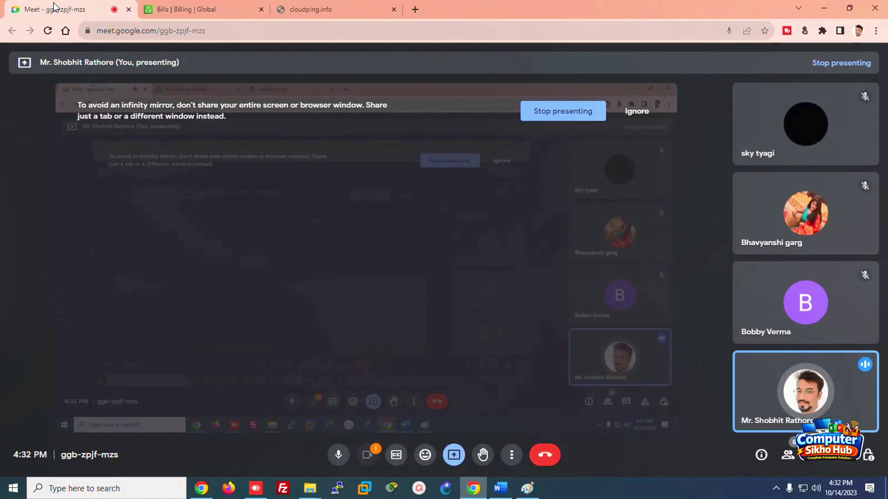
left_click(141, 9)
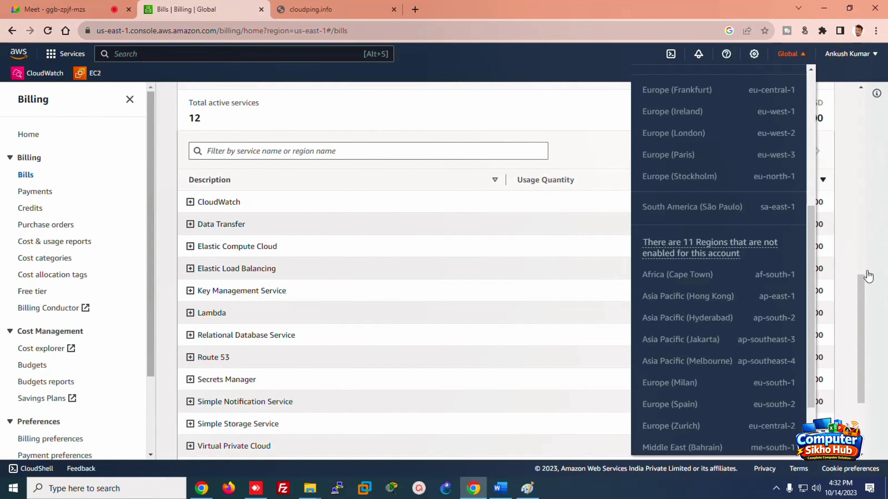
left_click_drag(862, 293, 810, 73)
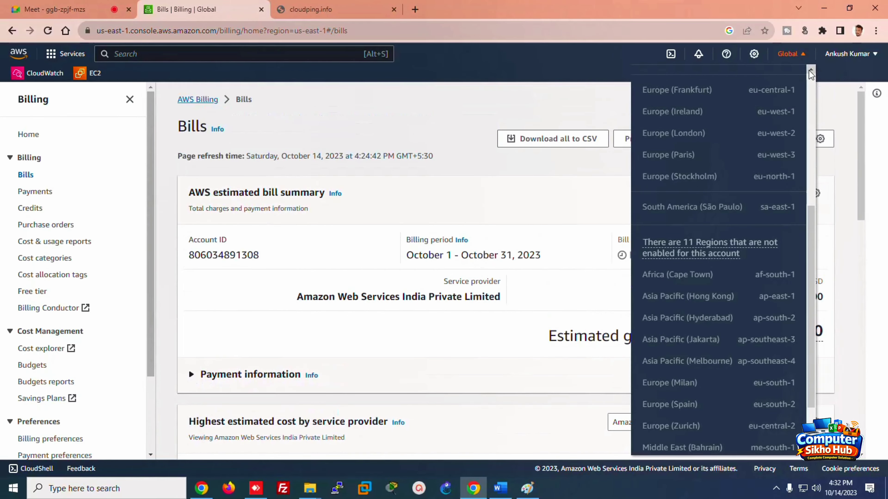
left_click(837, 101)
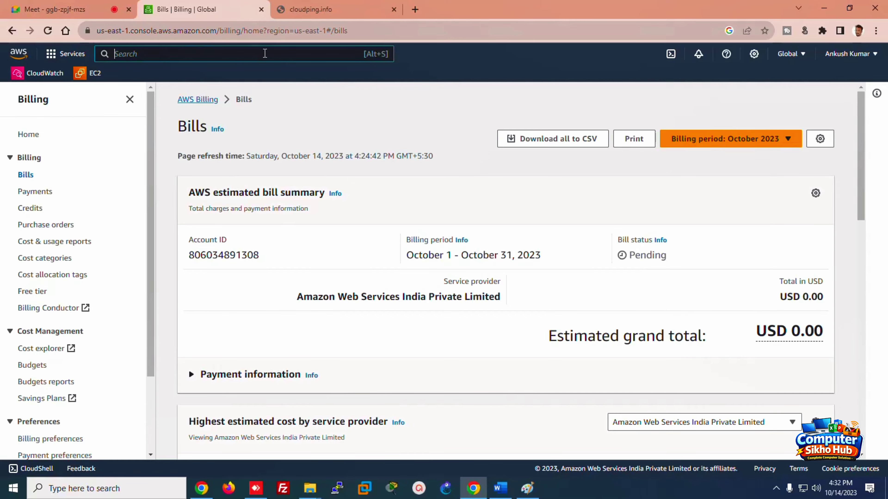
type("ec2")
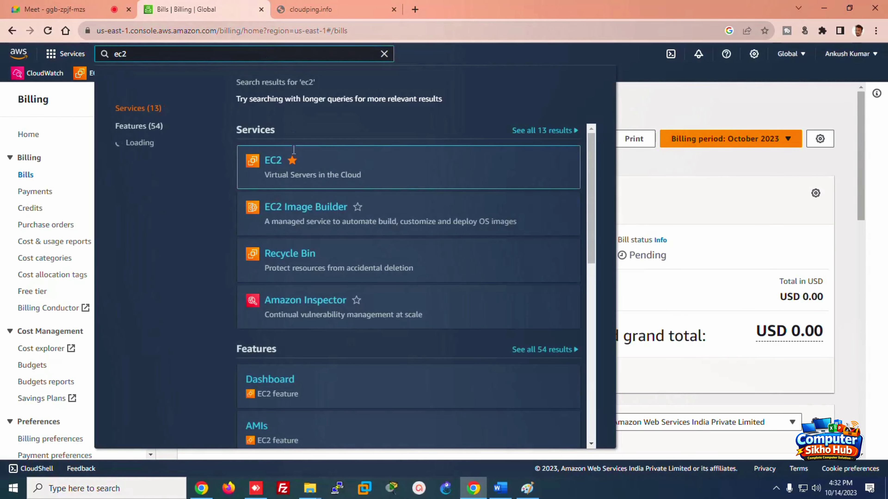
left_click(280, 162)
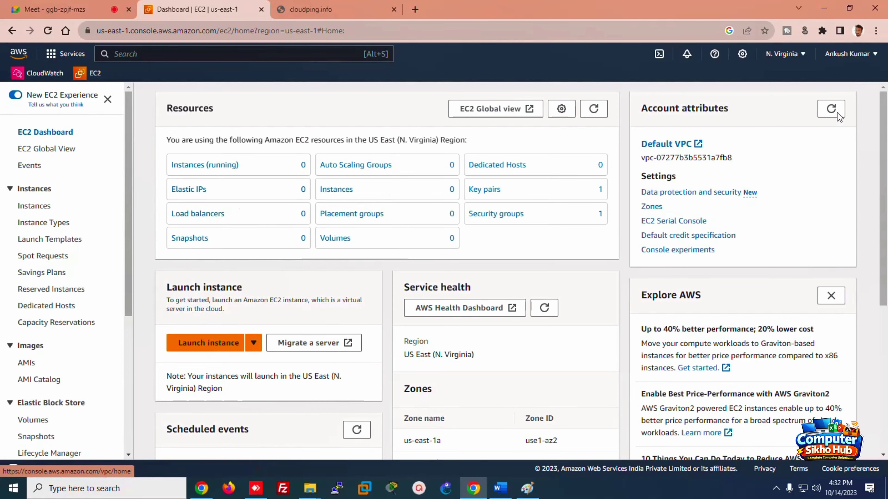
Step: Switch the console to the Mumbai region and open the empty EC2 Instances list
left_click(802, 58)
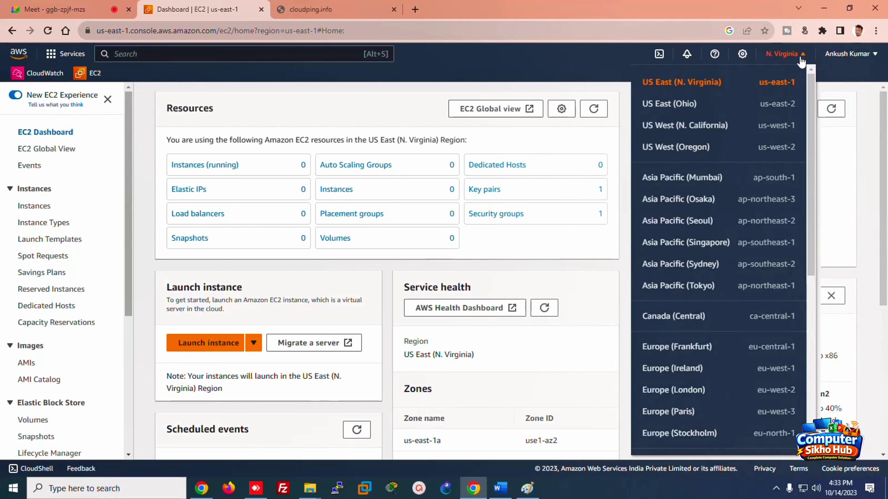
mouse_move(811, 123)
left_mouse_down()
mouse_move(818, 192)
mouse_move(807, 117)
left_mouse_up()
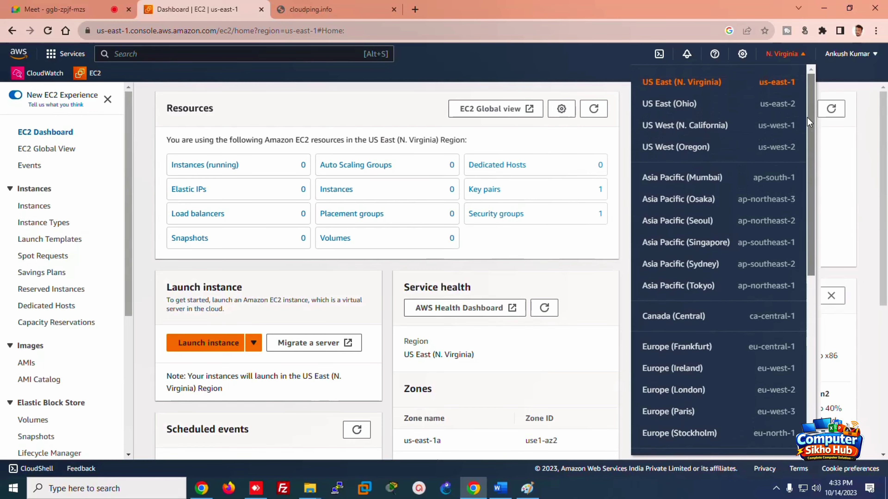
left_click(703, 188)
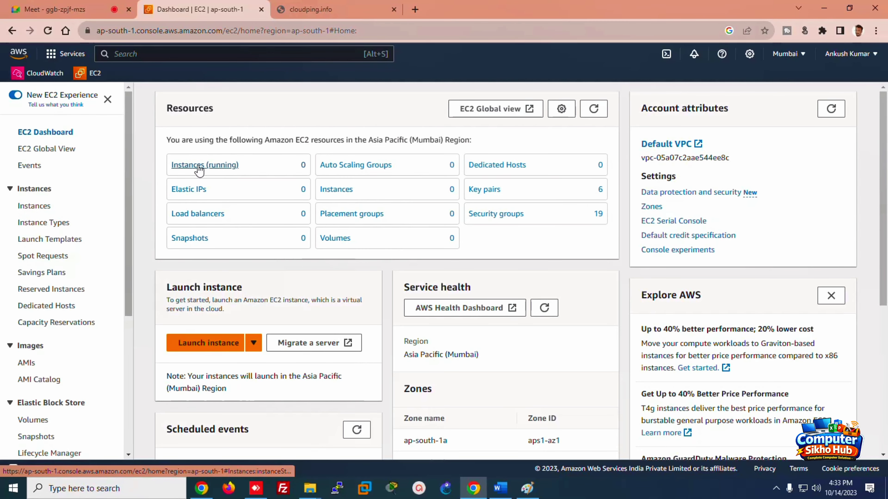
left_click(25, 207)
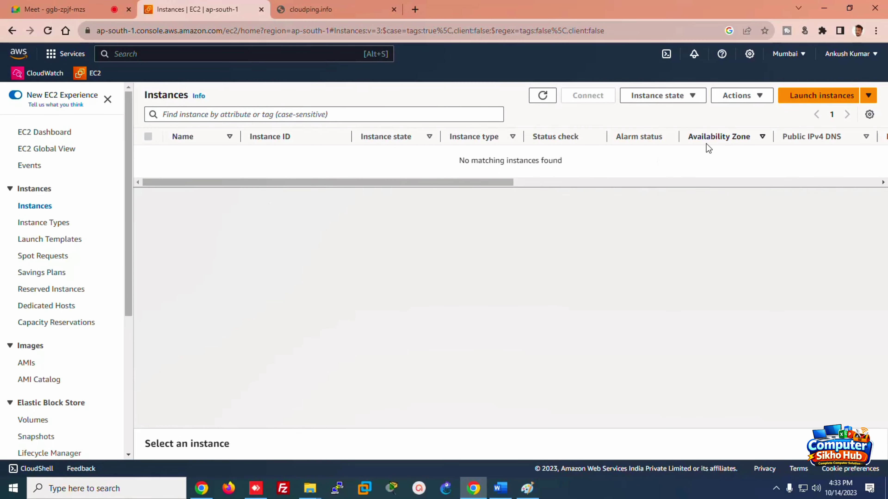
Step: Start a new instance launch and name the instance 'windowserver'
left_click(807, 97)
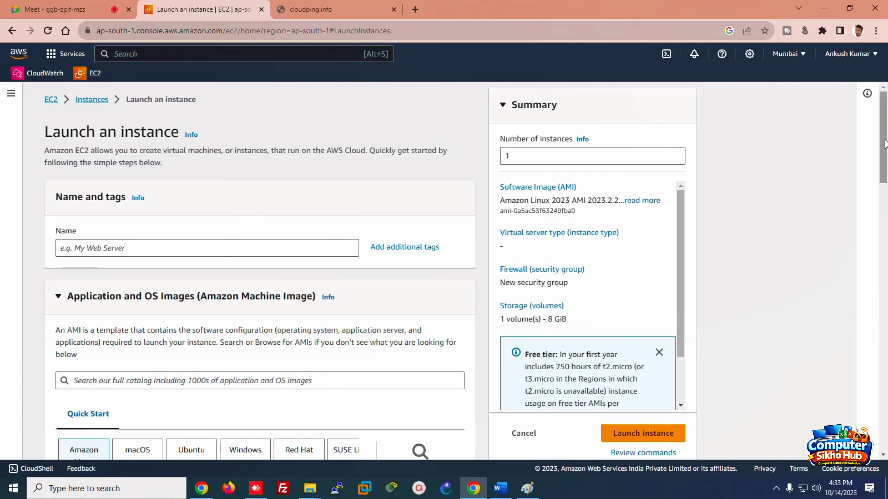
scroll(874, 140, "down", 2)
scroll(855, 130, "up", 2)
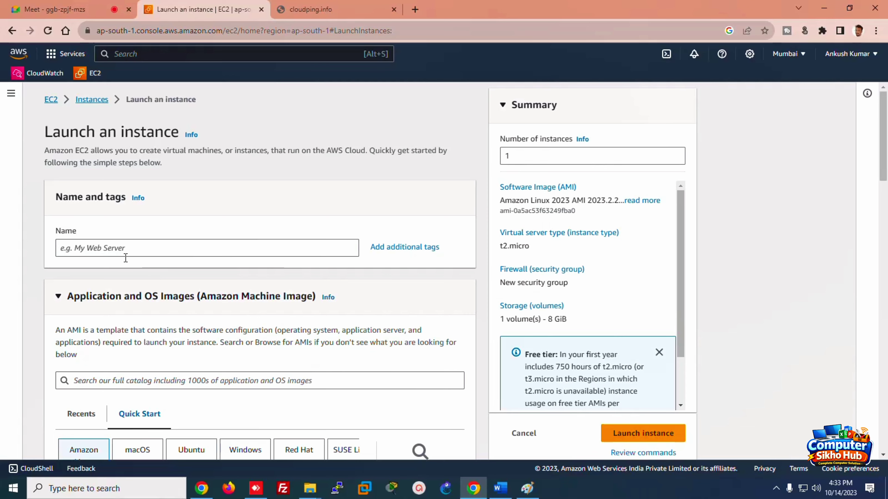
left_click(126, 244)
type("w")
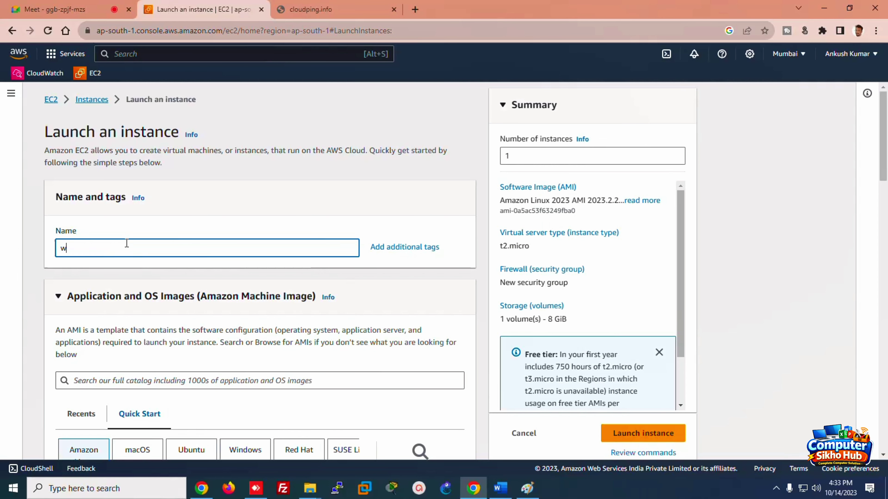
type("indowserver")
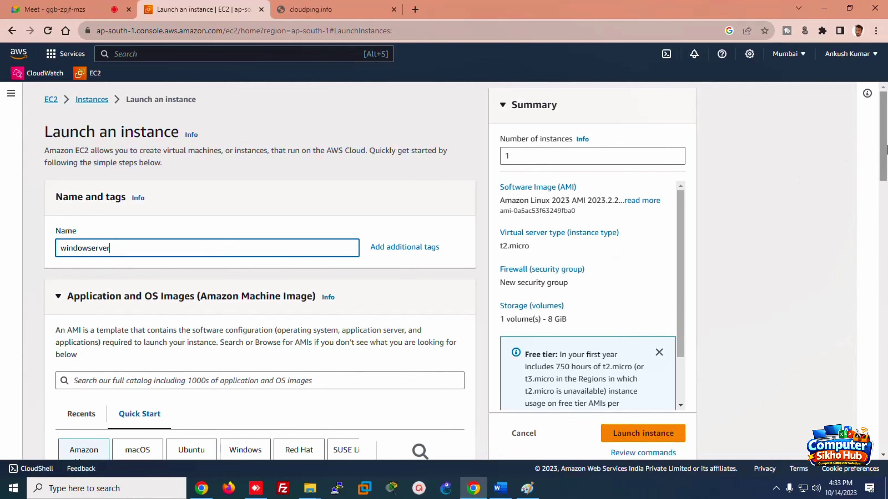
scroll(861, 156, "down", 5)
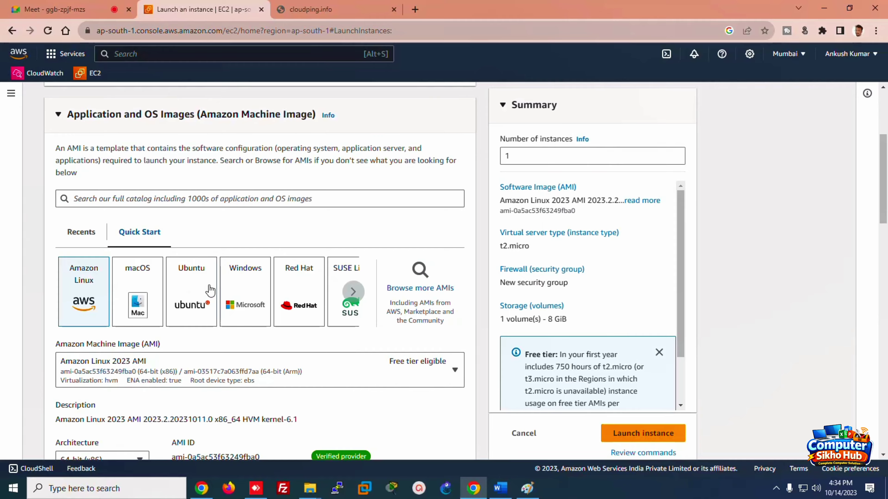
Step: Browse the full AMI catalogue and select Microsoft Windows Server 2022 Base
left_click(409, 290)
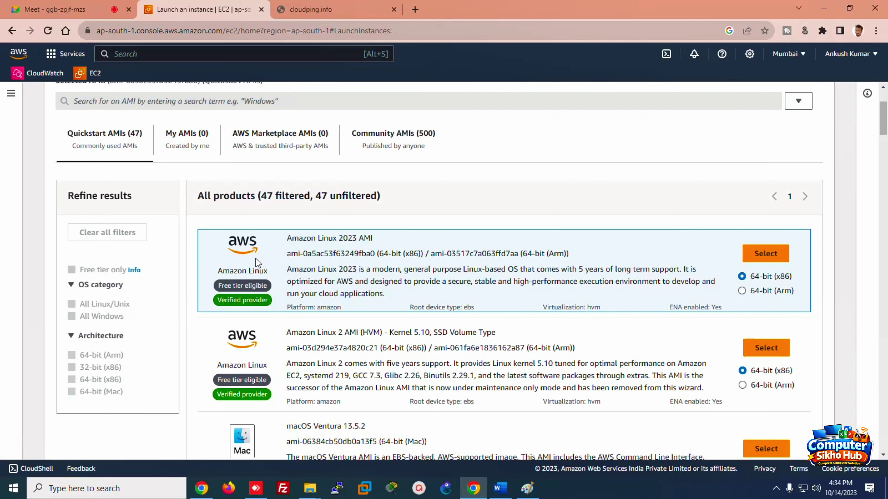
left_click_drag(884, 133, 884, 143)
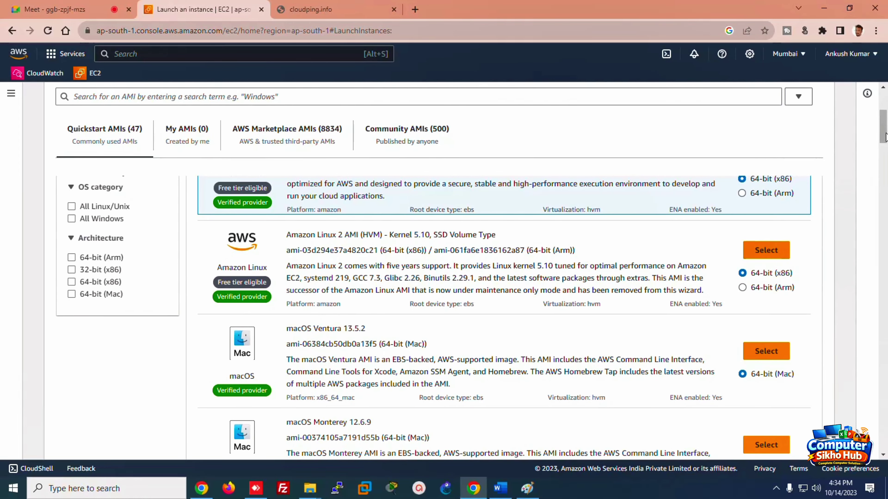
left_click_drag(886, 136, 885, 254)
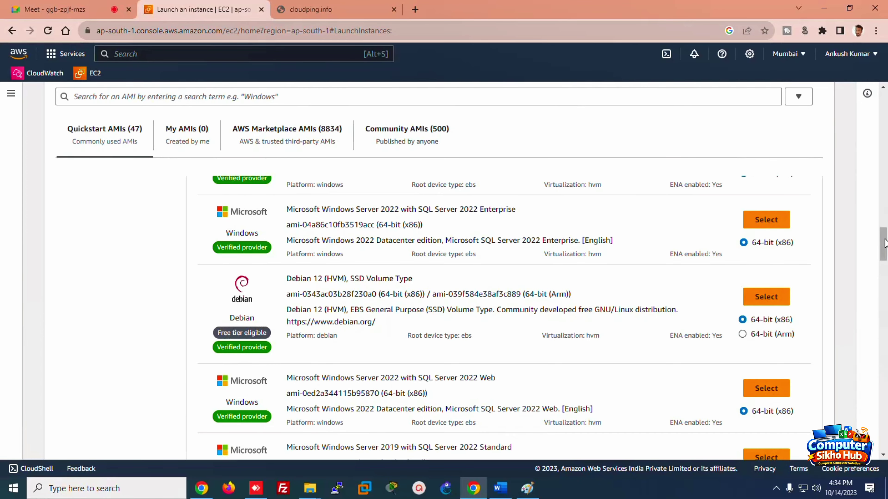
left_click_drag(885, 243, 874, 116)
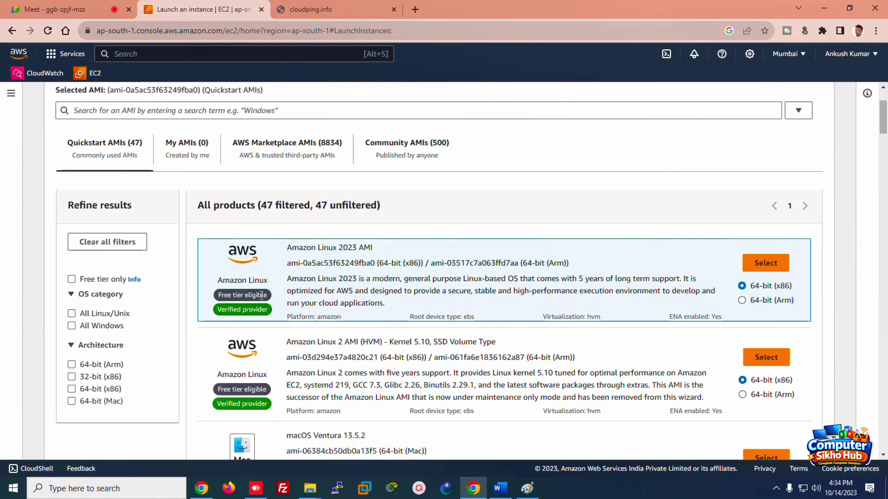
scroll(855, 151, "down", 6)
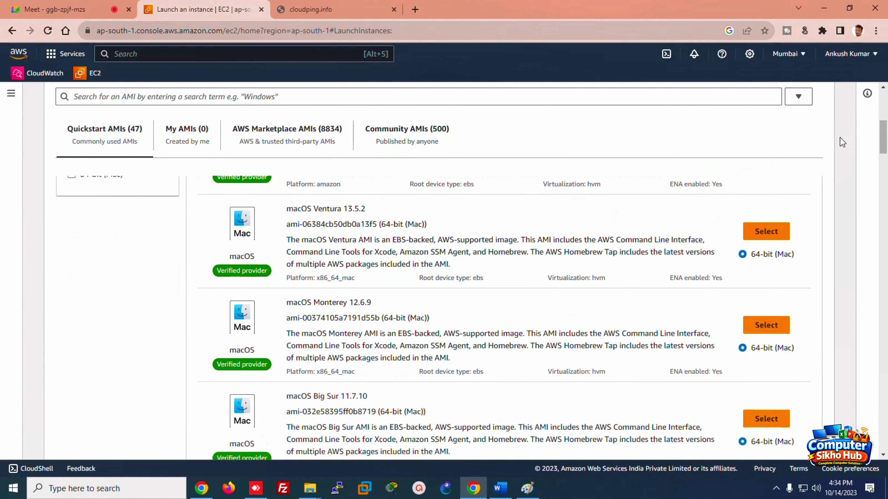
left_click_drag(883, 142, 886, 169)
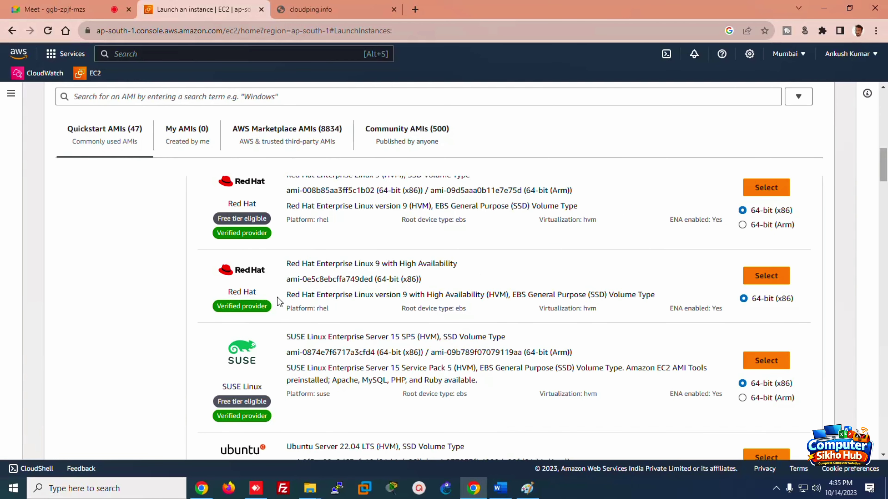
left_click_drag(886, 168, 885, 196)
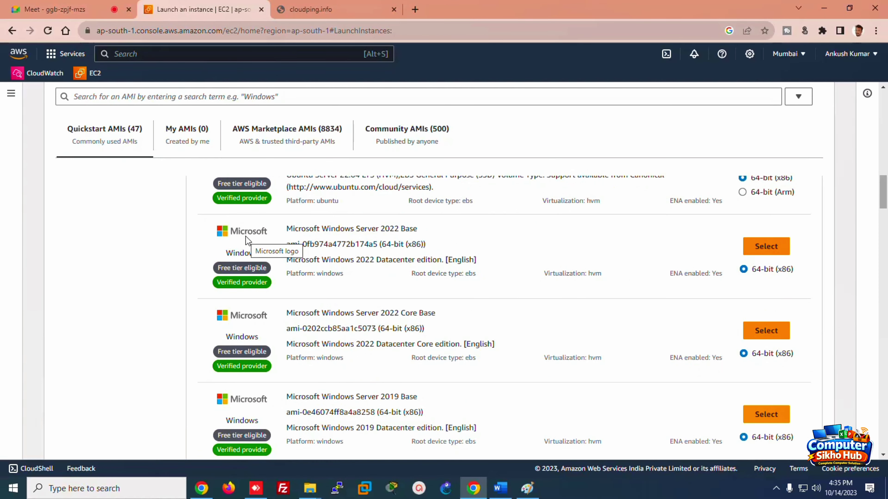
left_click(766, 246)
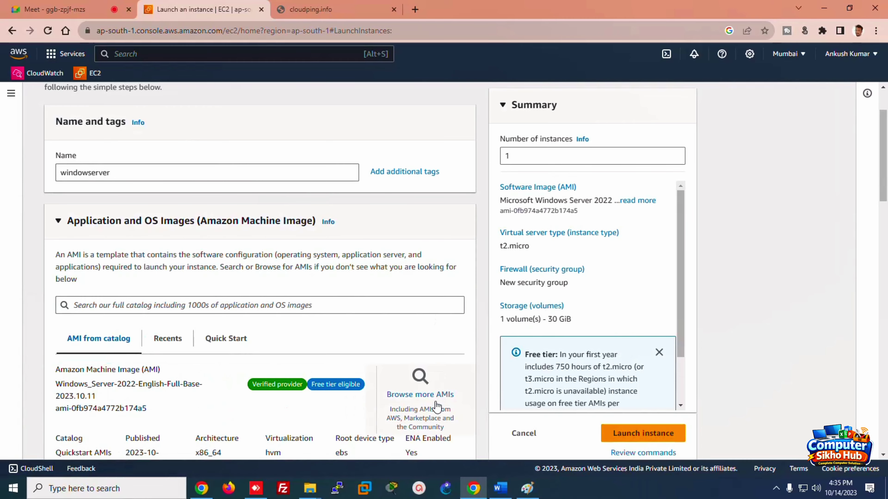
Step: Compare the 2022 Core Base and 2016 Base images, then reconfirm Windows Server 2022 Base
left_click(420, 394)
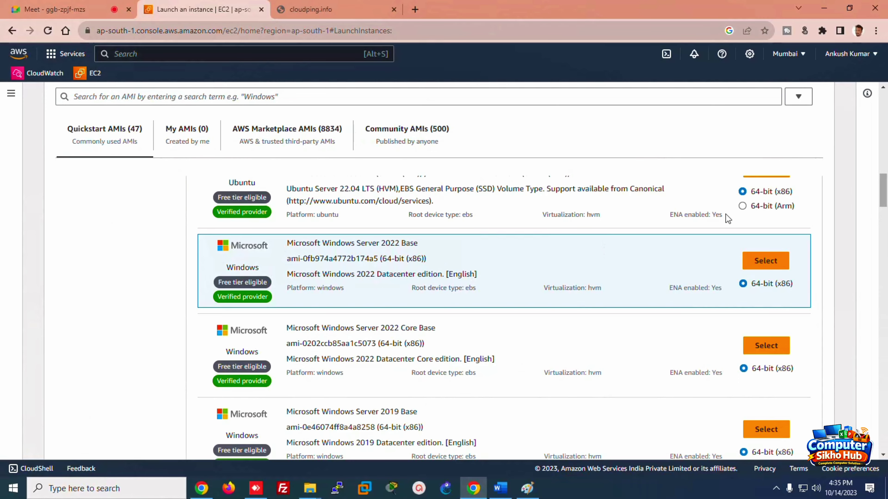
left_click_drag(885, 192, 885, 204)
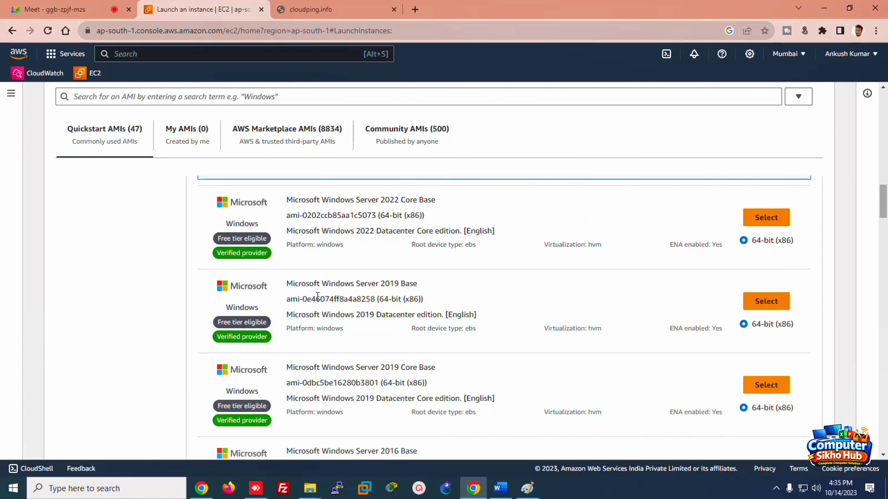
double_click(382, 200)
scroll(885, 210, "down", 3)
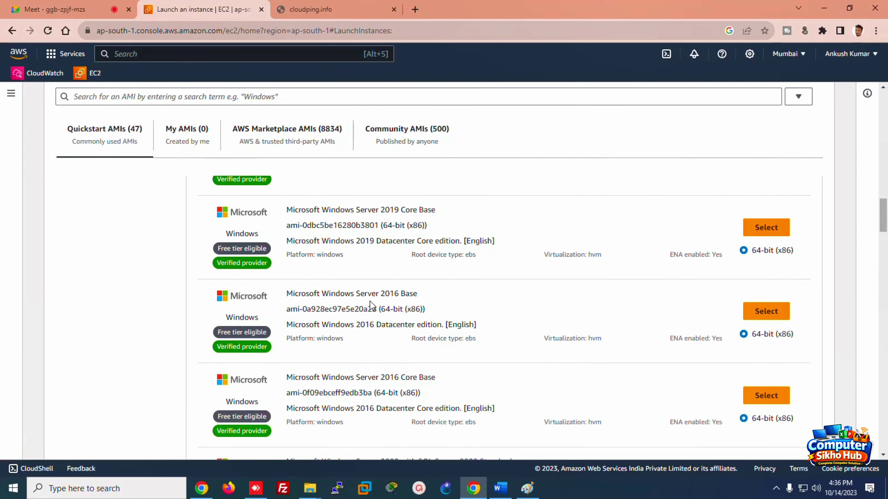
left_click_drag(389, 294, 376, 294)
left_click_drag(885, 215, 885, 196)
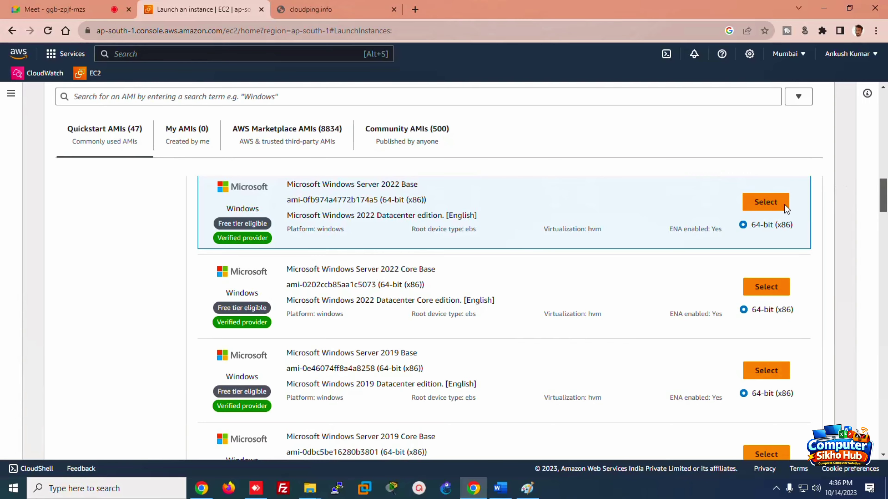
left_click(765, 202)
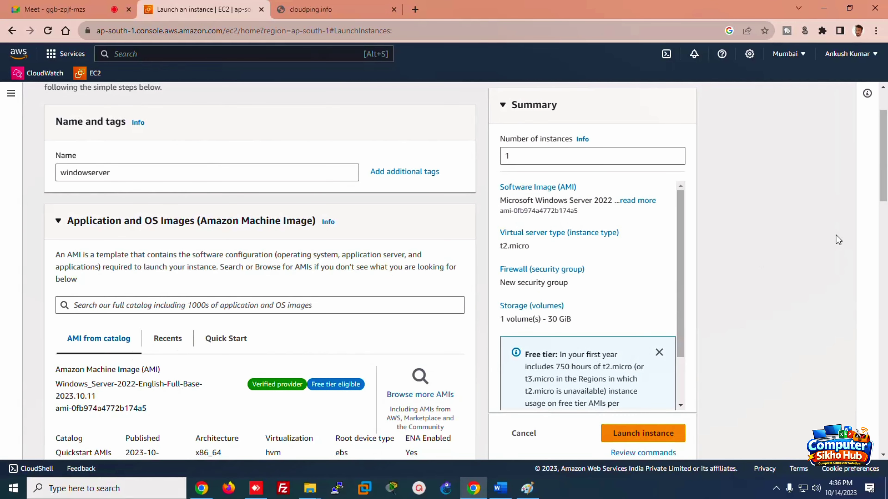
Step: Scroll down to the Instance type section and bring the Word notes document forward
left_click_drag(884, 153, 884, 242)
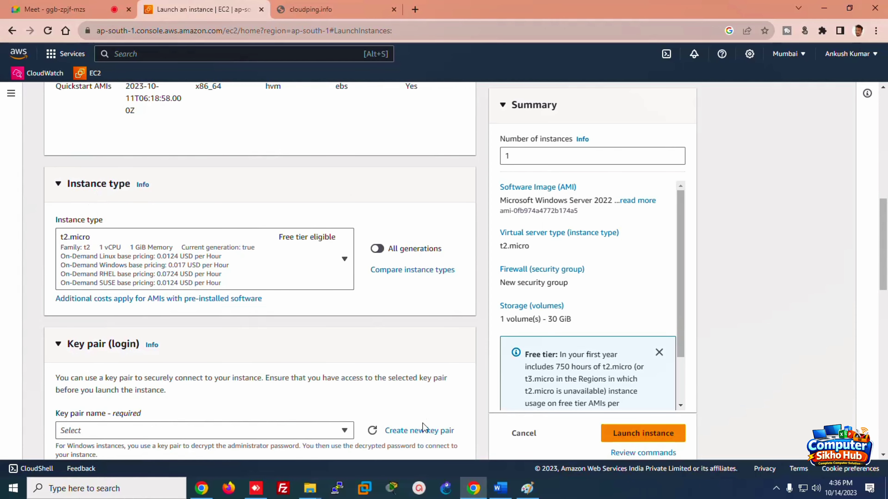
left_click(499, 489)
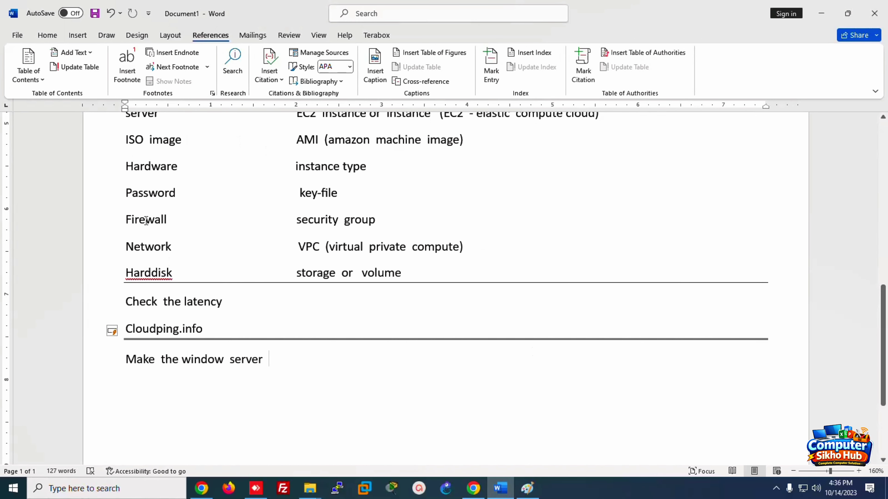
Step: Highlight the 'Hardware to instance type' note in Word, then return to the EC2 launch form
scroll(883, 323, "up", 3)
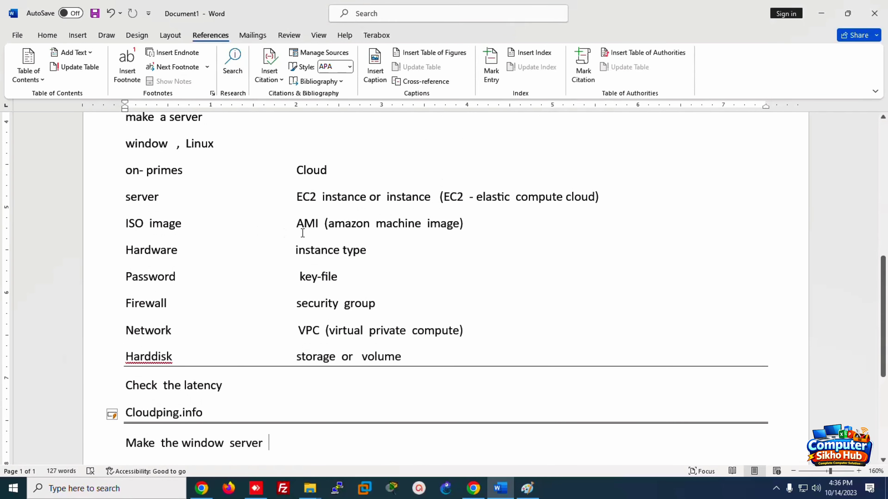
triple_click(292, 250)
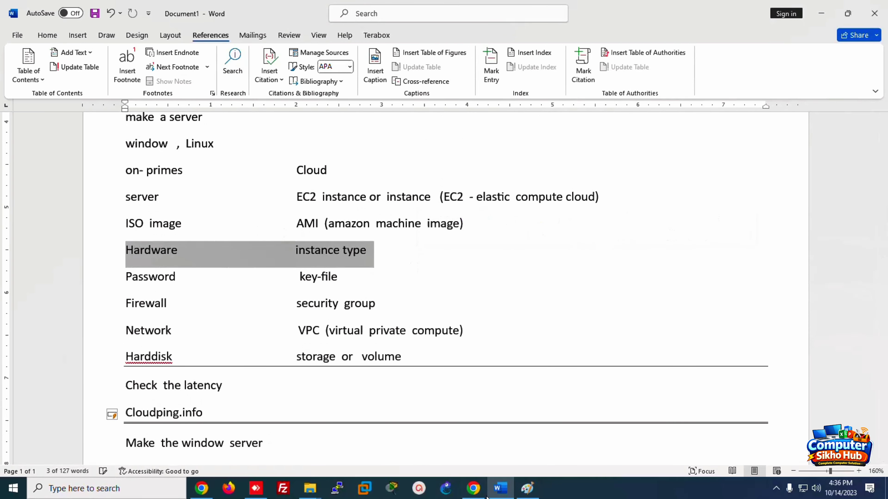
left_click(473, 489)
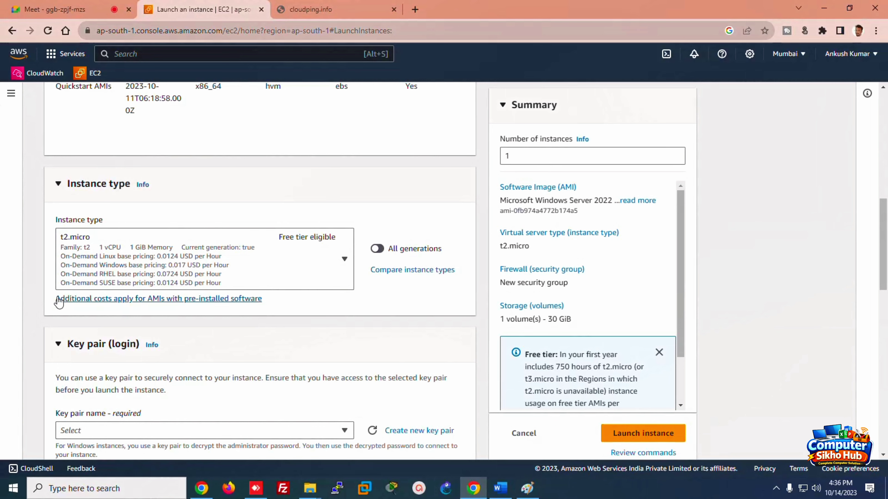
Step: Look through the instance type comparison and leave it without changes
left_click(391, 271)
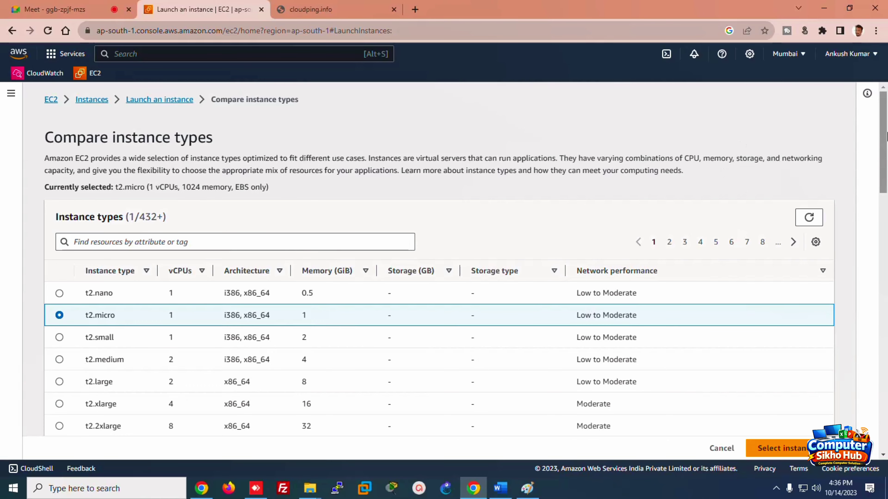
scroll(885, 133, "down", 2)
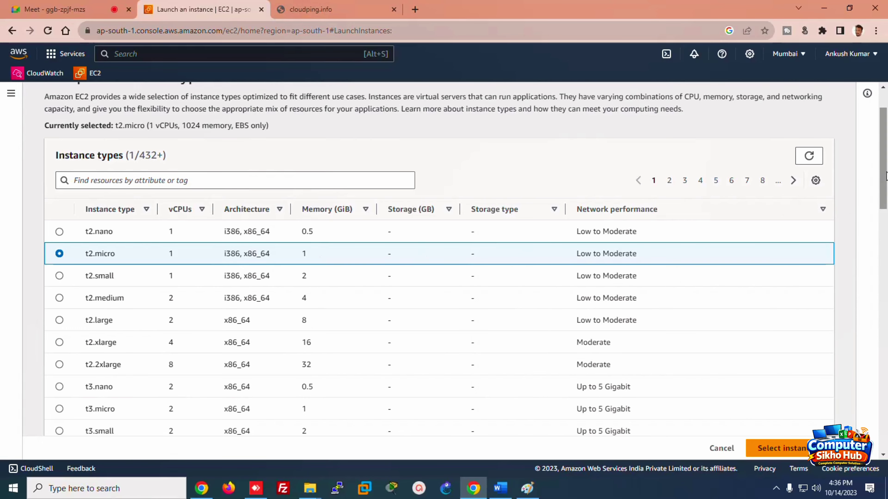
left_click_drag(884, 208, 870, 411)
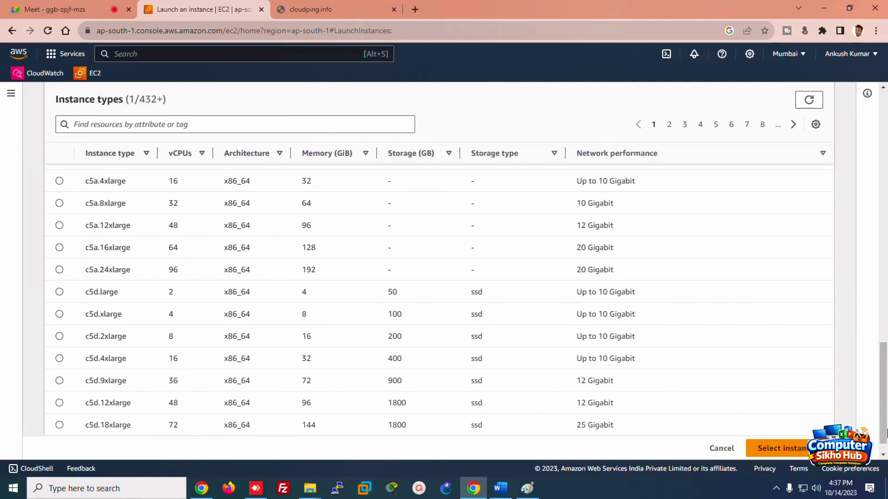
left_click_drag(884, 363, 884, 135)
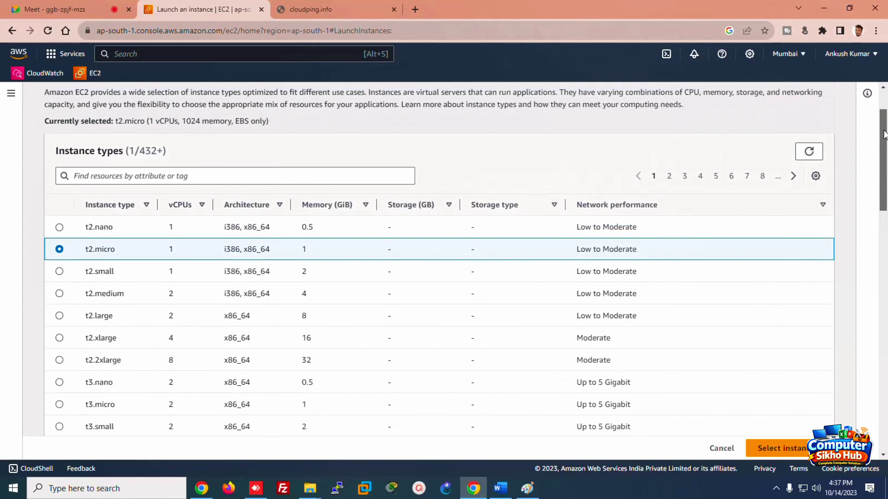
left_click(721, 449)
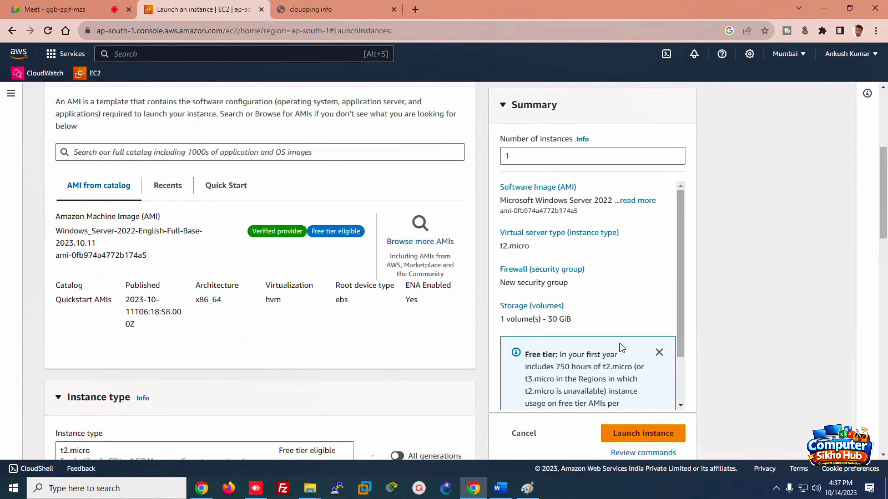
Step: Check the Instance type list and keep t2.micro selected
left_click_drag(881, 189, 886, 246)
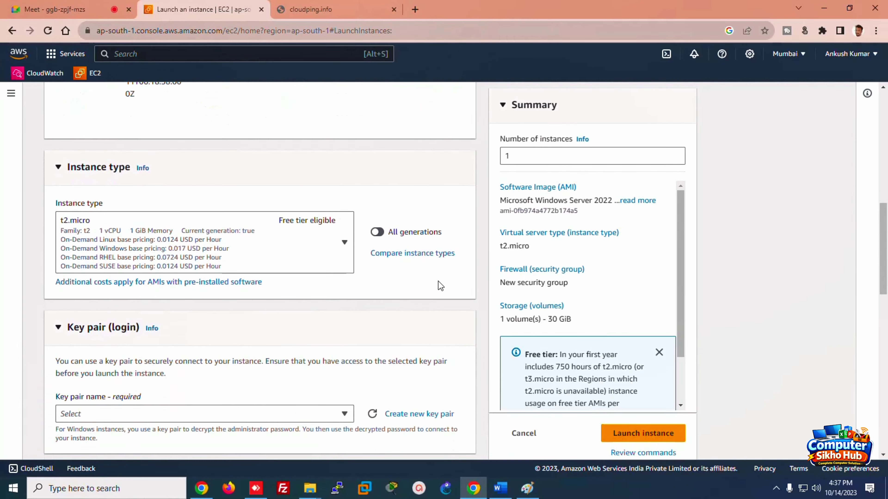
left_click(344, 244)
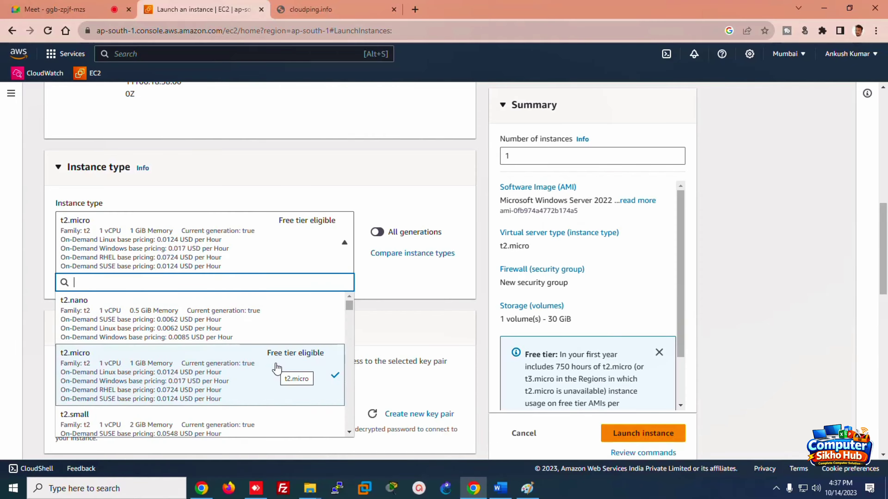
left_click(720, 231)
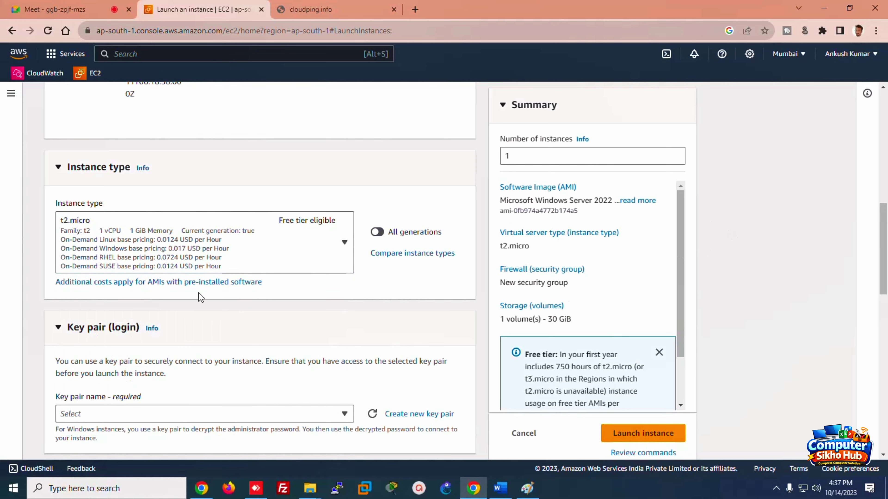
left_click_drag(884, 226, 885, 274)
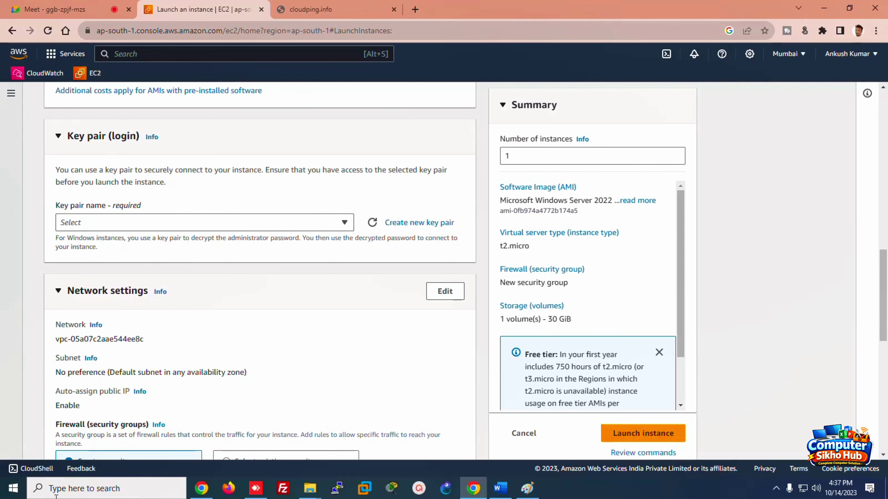
left_click(530, 486)
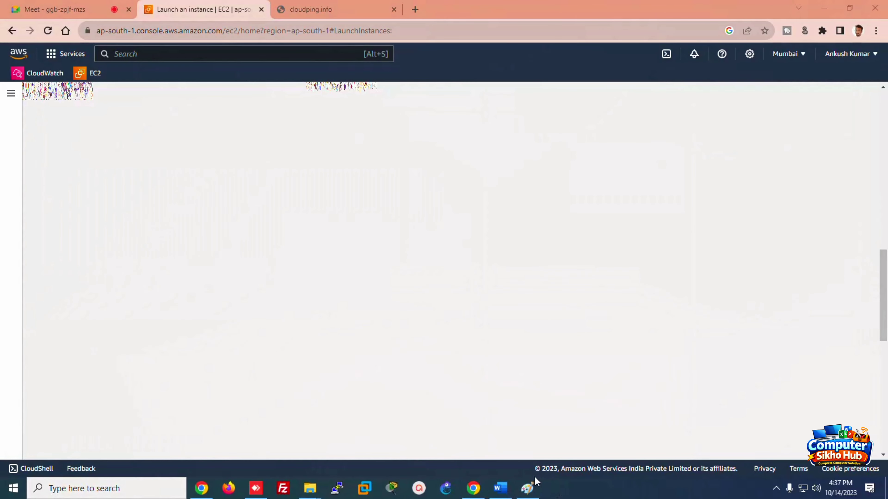
Step: In Paint, draw a thought cloud holding two rectangles plus a rectangle at lower right
key("super+r")
key("Return")
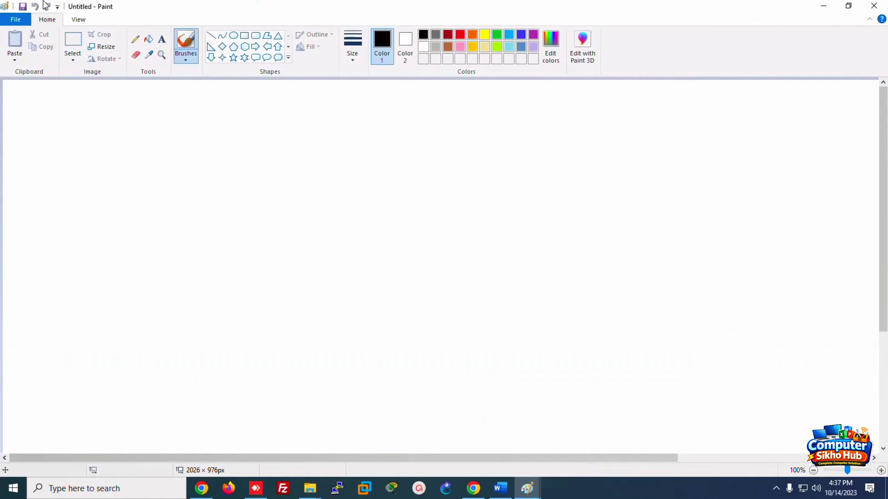
left_click(278, 57)
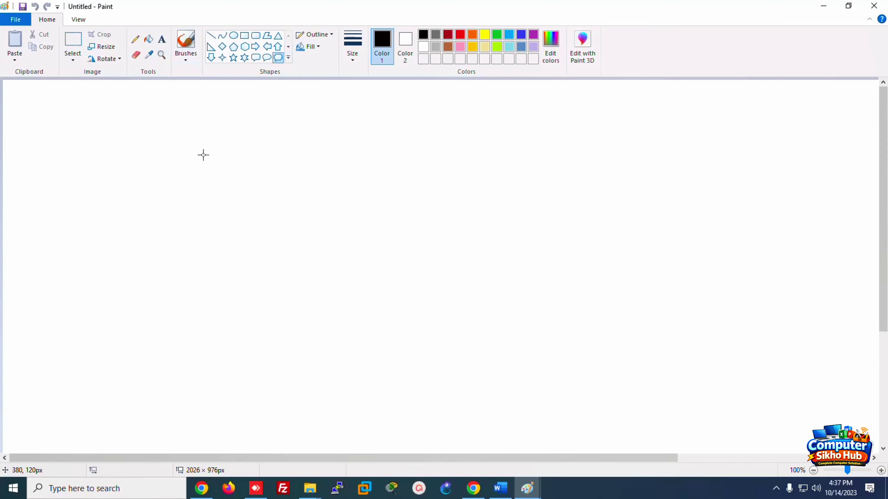
left_click_drag(132, 117, 411, 253)
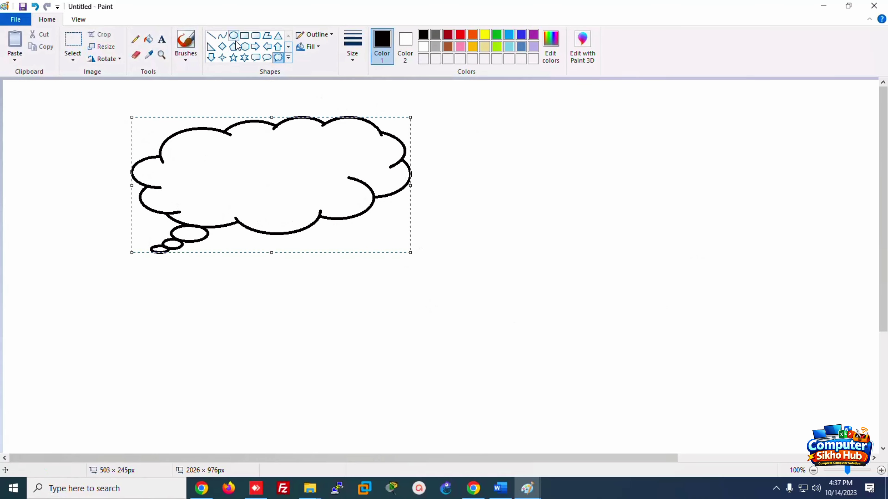
left_click(244, 35)
left_click_drag(676, 327, 773, 395)
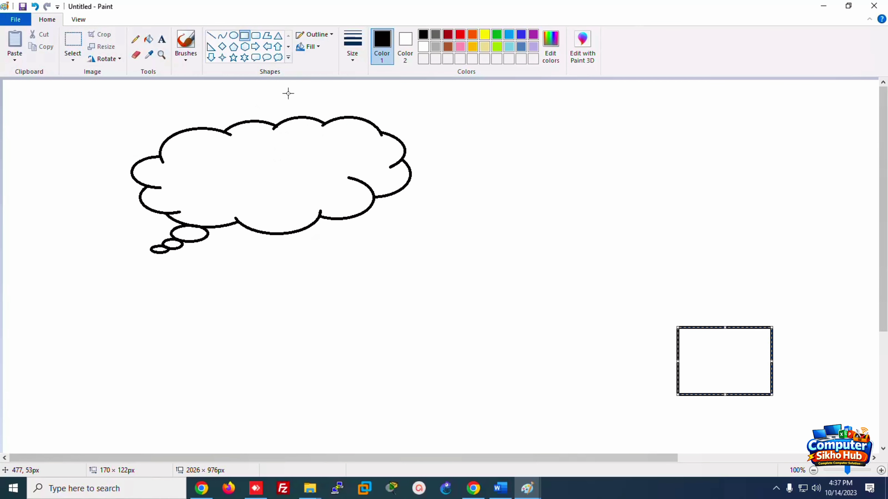
mouse_move(226, 141)
left_mouse_down()
mouse_move(263, 140)
mouse_move(286, 184)
left_mouse_up()
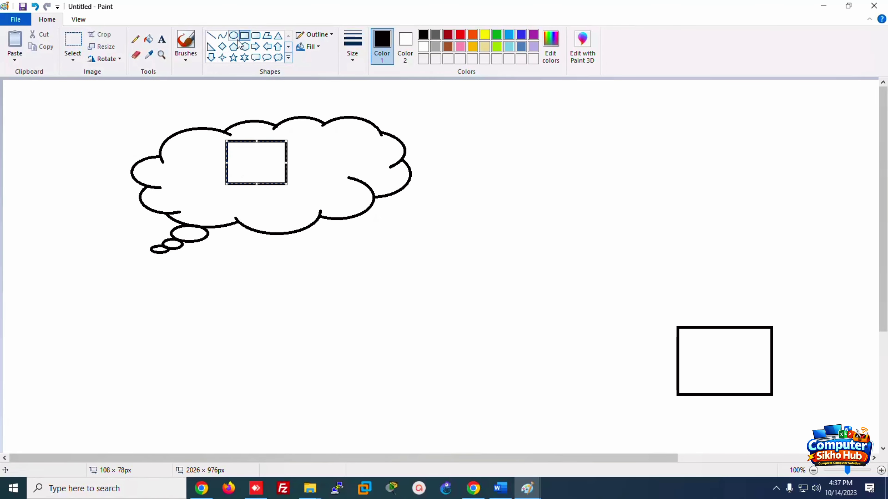
left_click_drag(308, 143, 342, 166)
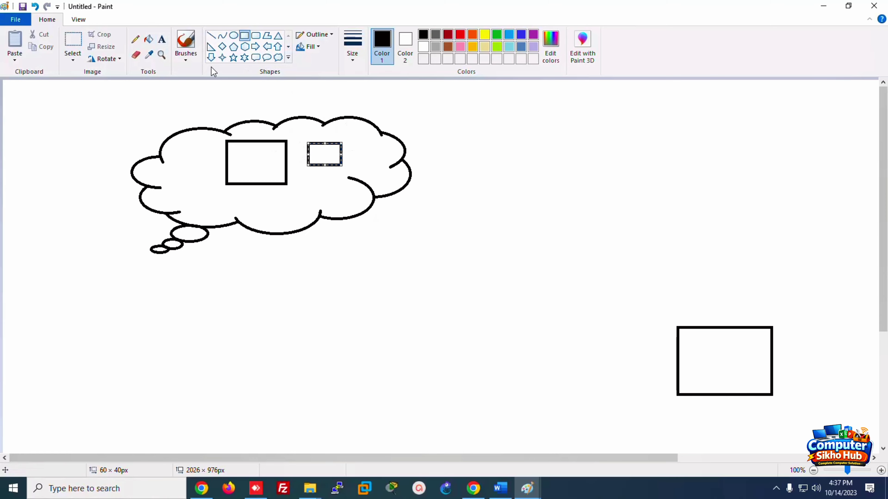
Step: Copy the small cloud rectangle into the lower-right rectangle, then return to the browser
left_click(74, 47)
left_click_drag(305, 137, 348, 169)
key("ctrl+c")
key("ctrl+v")
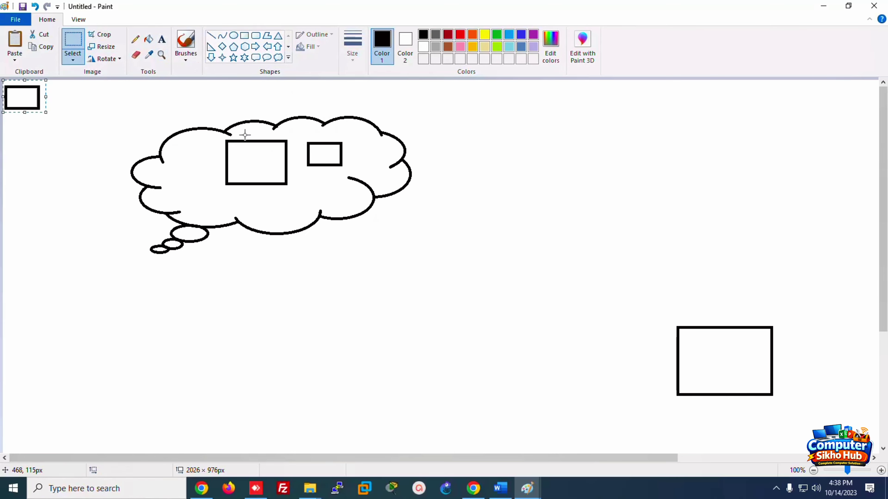
left_click_drag(19, 96, 738, 358)
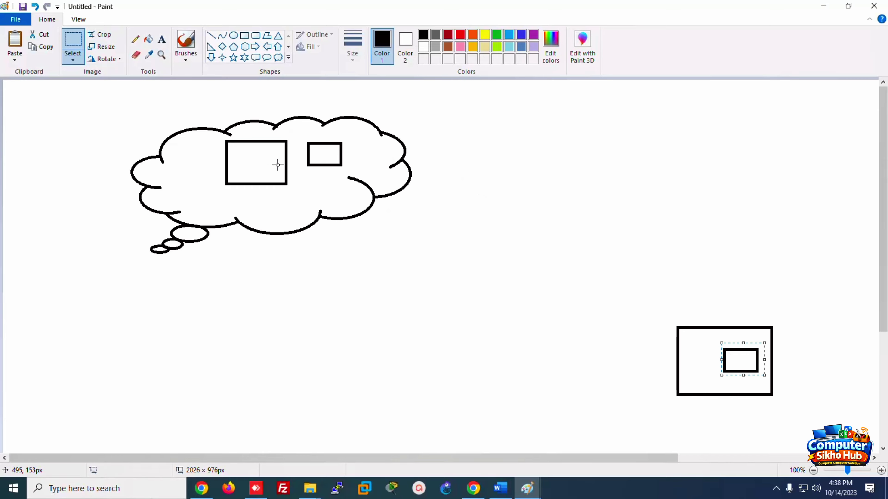
left_click(483, 494)
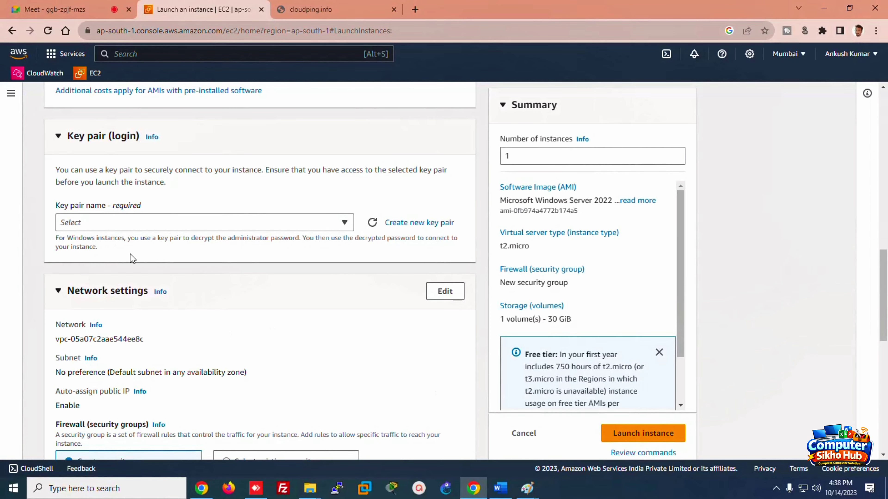
Step: Create and download an RSA .pem key pair named 'ducatkey' for the instance
left_click(431, 223)
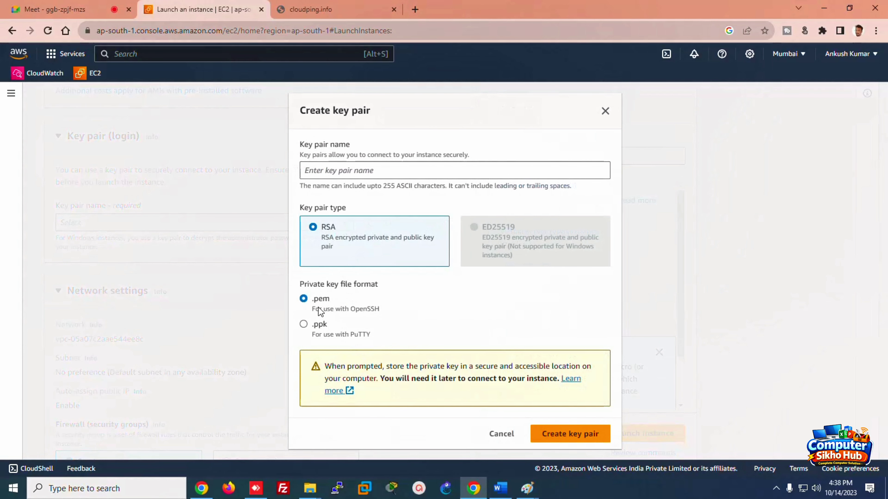
left_click(314, 170)
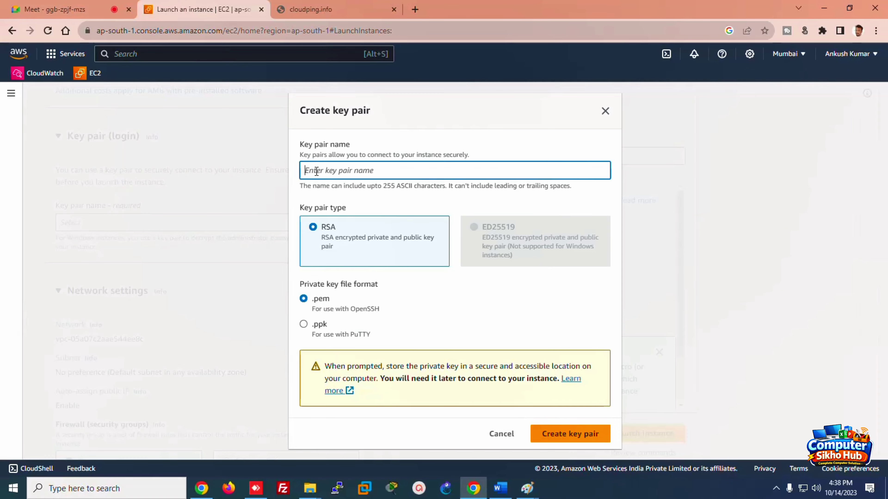
type("duo")
left_click(566, 436)
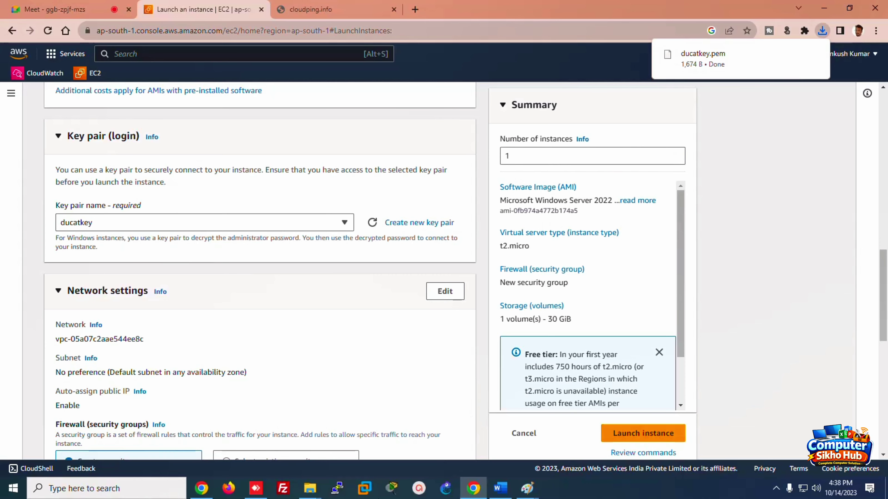
mouse_move(301, 493)
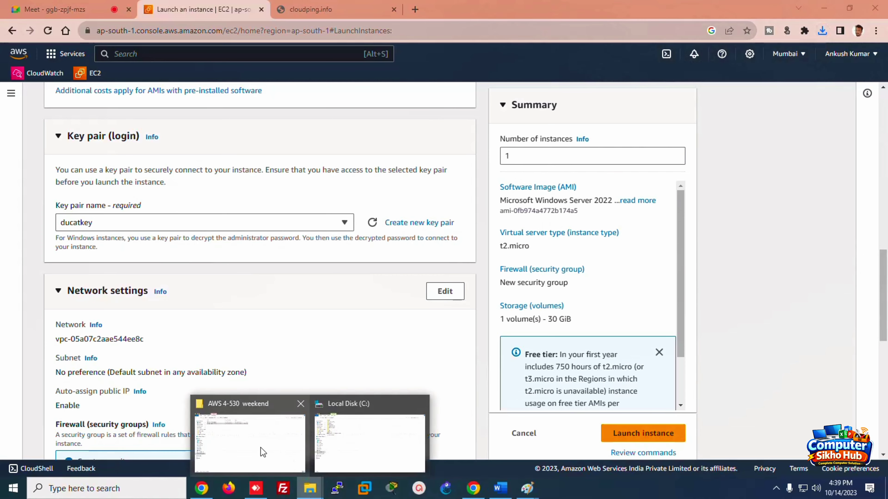
left_click(249, 437)
left_click(49, 105)
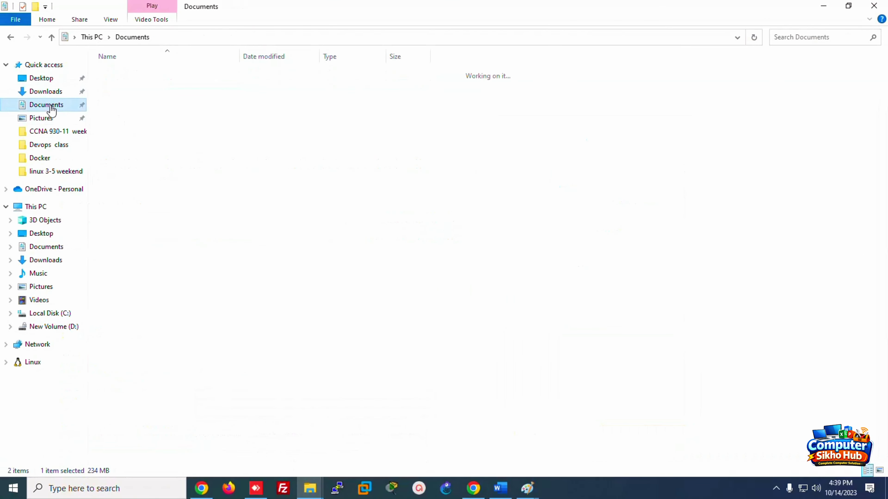
left_click(46, 94)
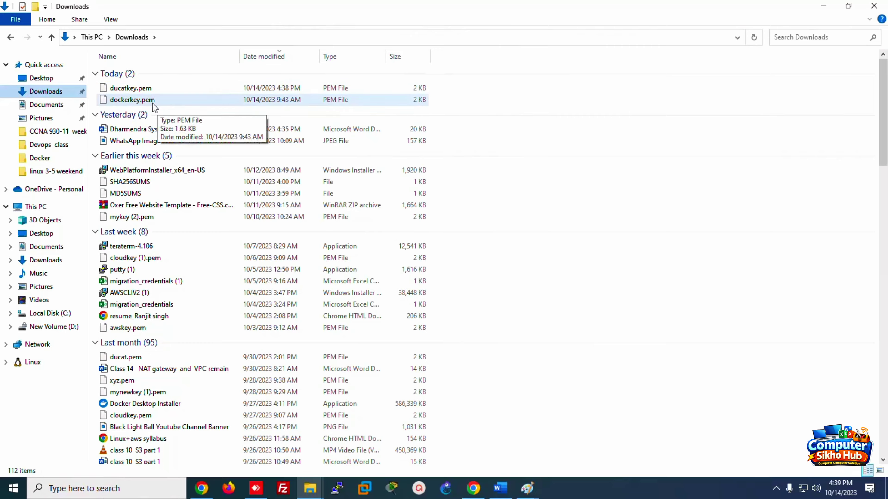
left_click(474, 487)
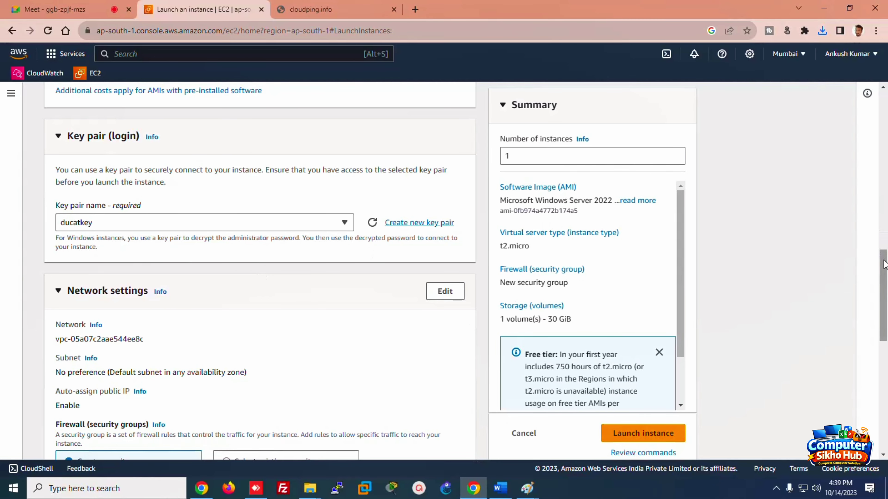
Step: Edit the network settings and pick the ap-south-1a subnet
left_click_drag(881, 264, 886, 299)
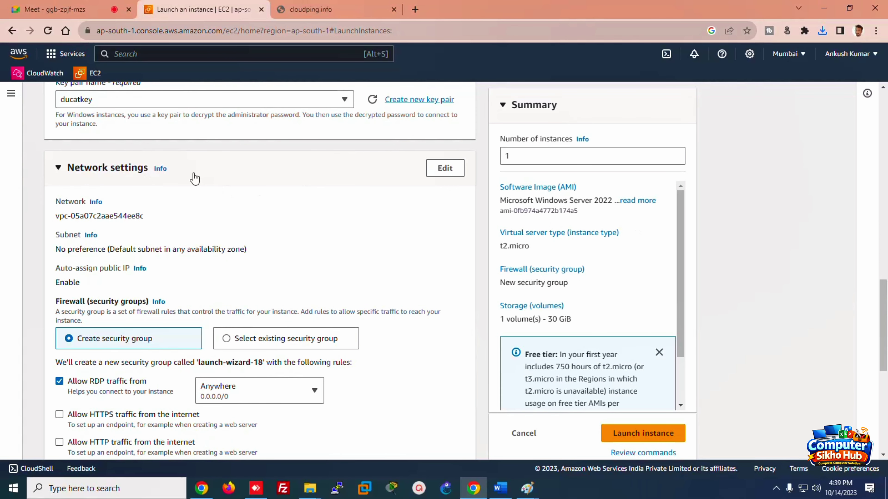
left_click(445, 168)
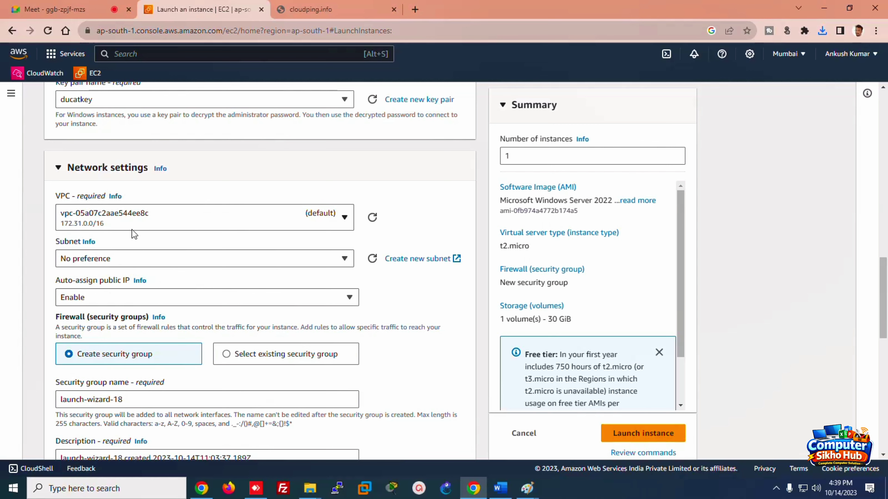
left_click(216, 260)
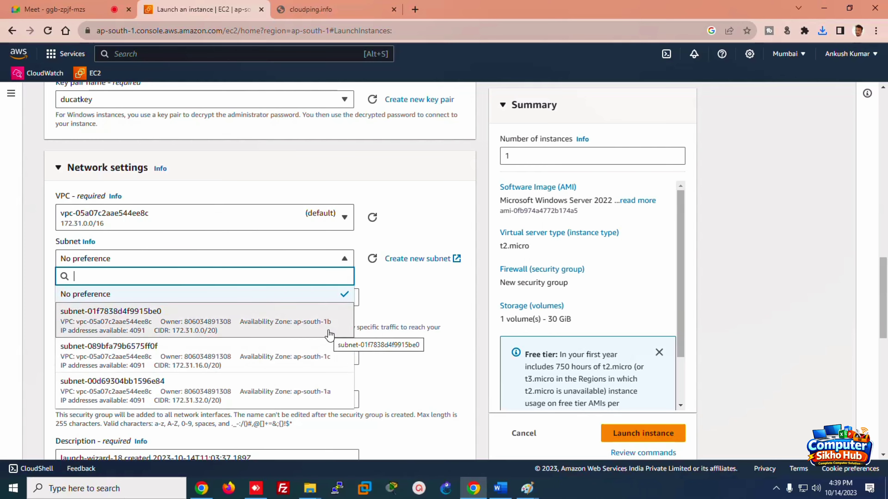
left_click(309, 398)
right_click(308, 205)
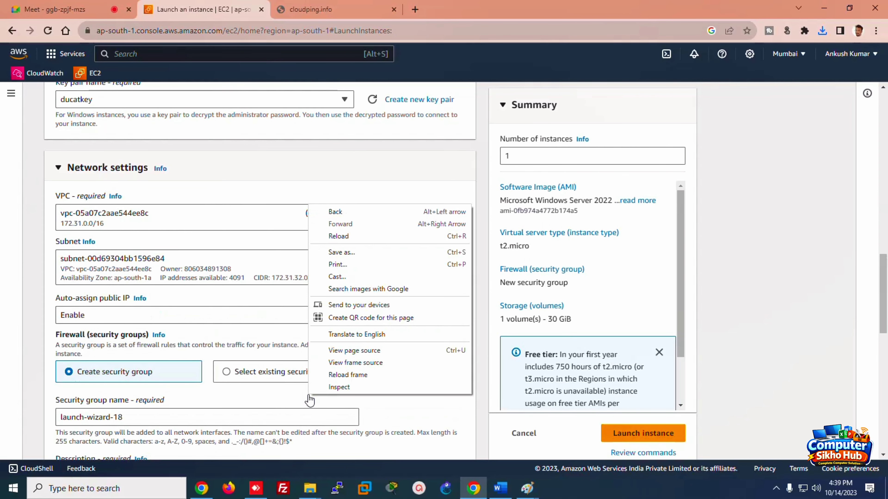
left_click(241, 160)
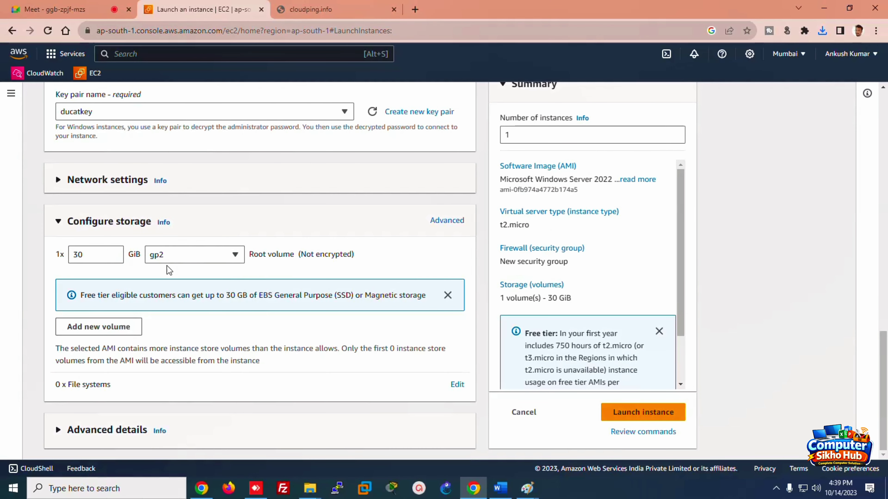
Step: Change the subnet to No preference and scroll down to Configure storage
left_click(111, 184)
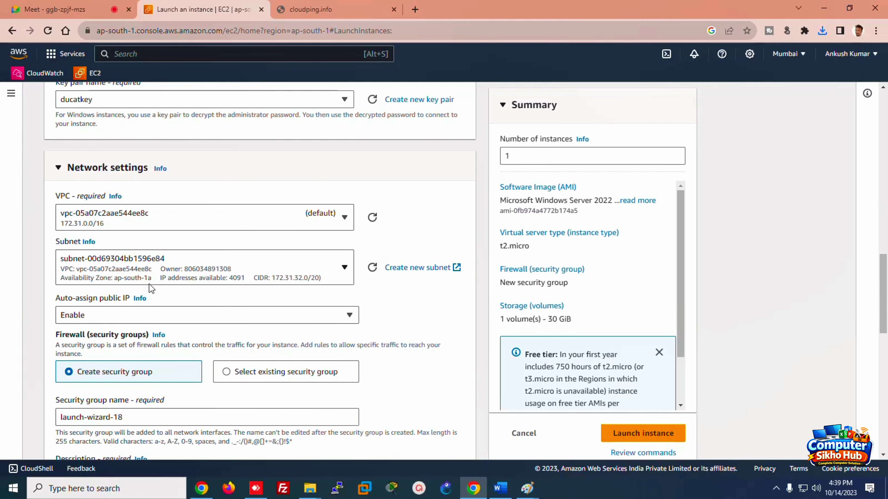
left_click(165, 274)
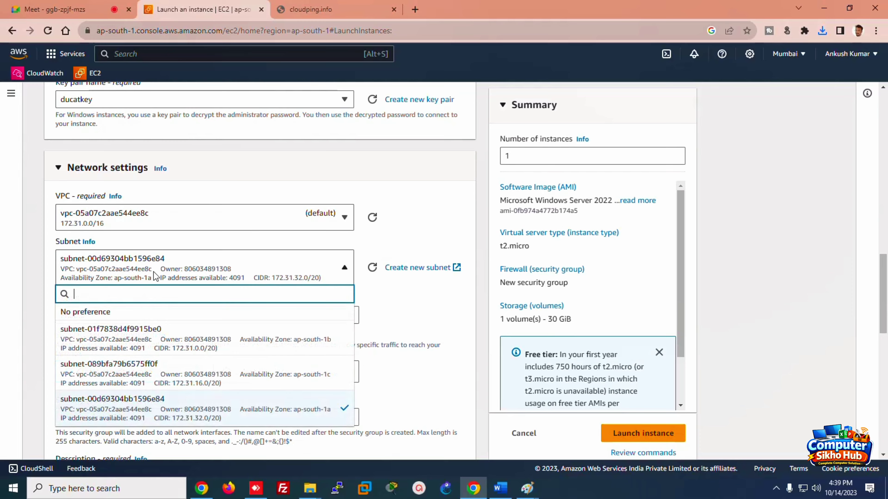
left_click(101, 316)
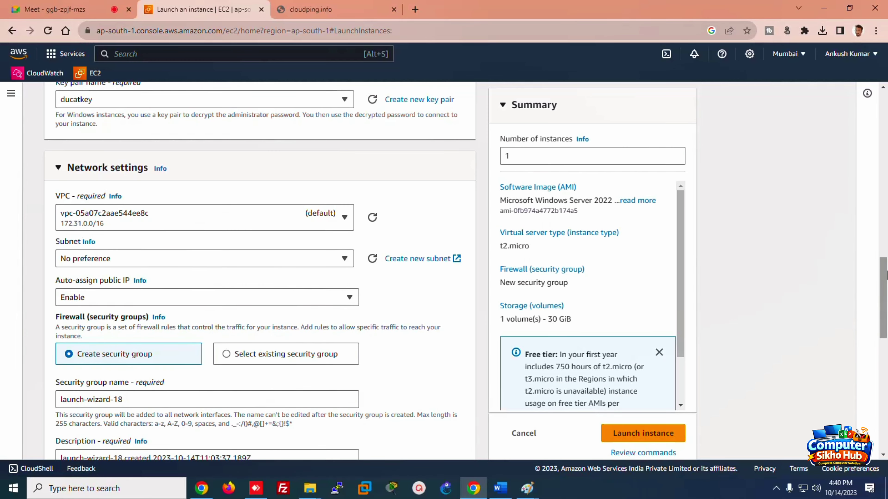
left_click_drag(886, 275, 886, 316)
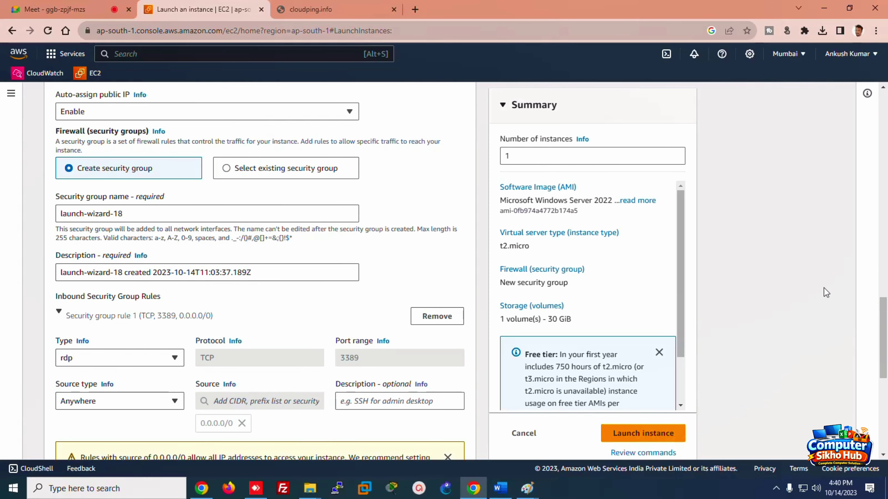
left_click_drag(884, 315, 886, 385)
Step: Launch the windowserver instance and view it as Pending in the instances list
left_click(648, 416)
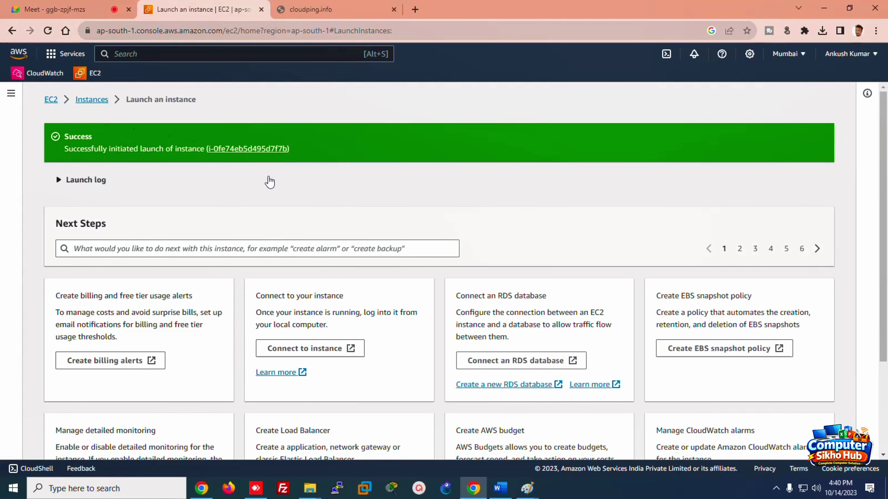
left_click_drag(884, 175, 887, 254)
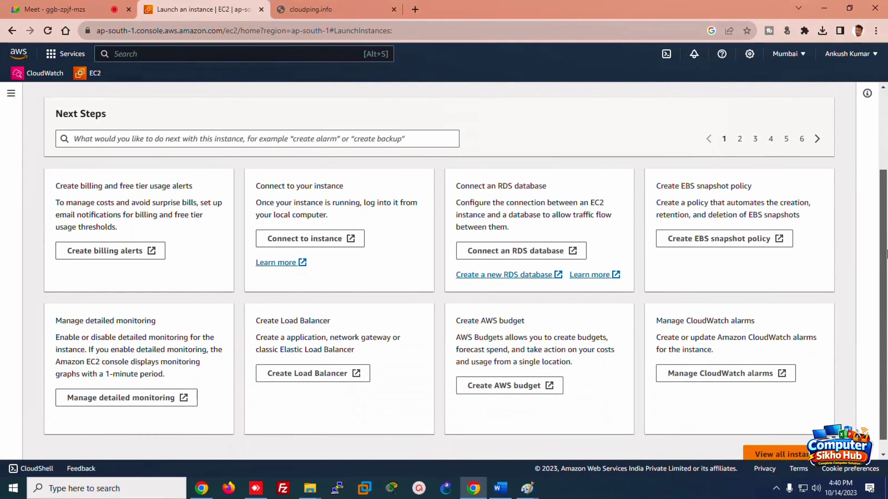
left_click(779, 442)
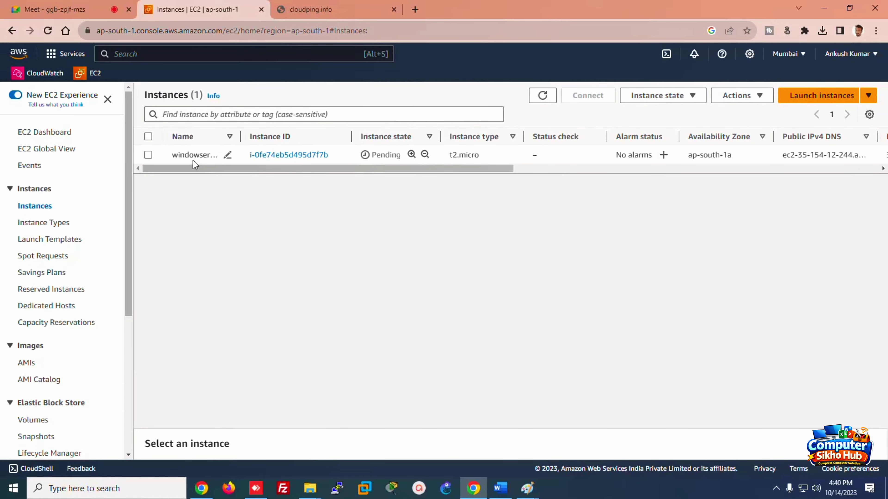
left_click(228, 155)
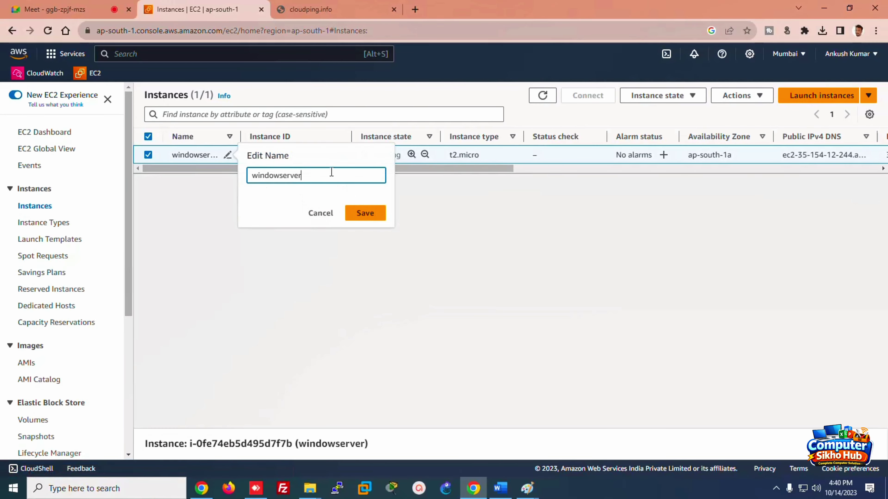
left_click(330, 215)
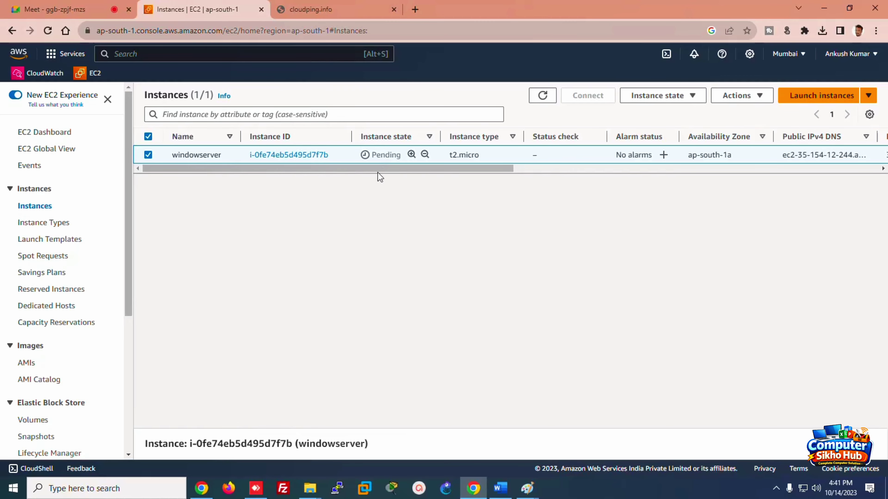
left_click_drag(378, 169, 516, 178)
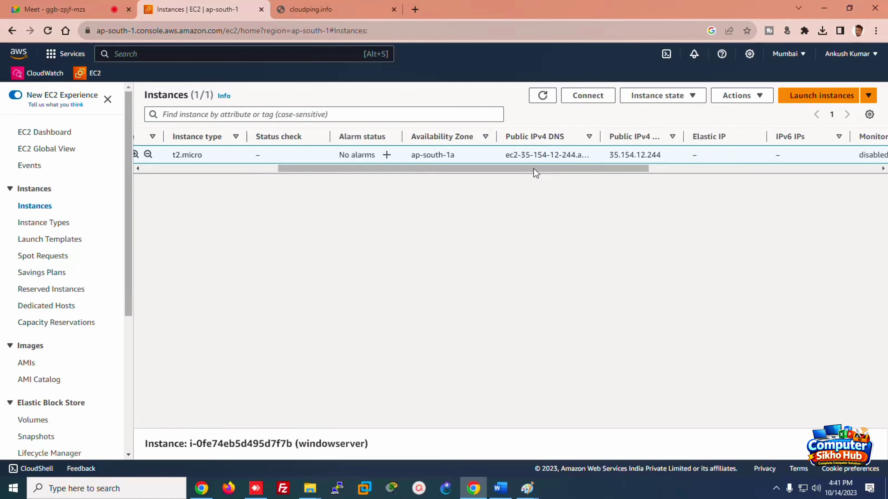
left_click_drag(535, 169, 566, 169)
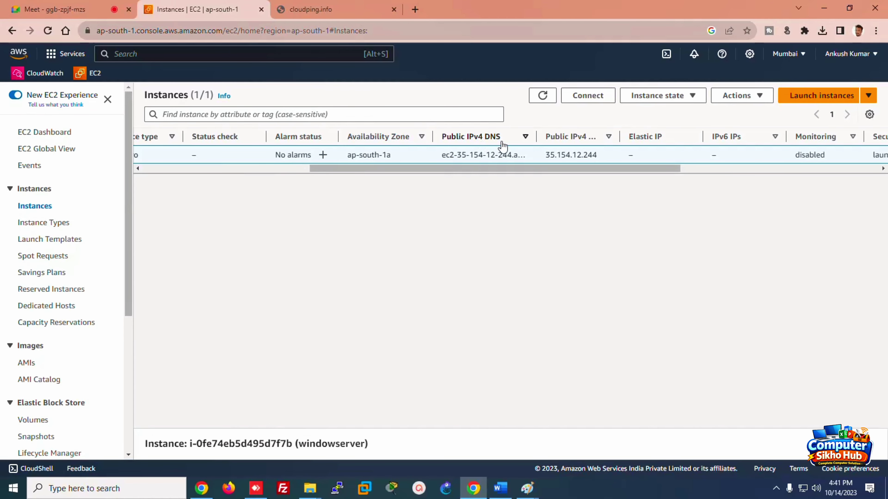
left_click_drag(600, 169, 804, 174)
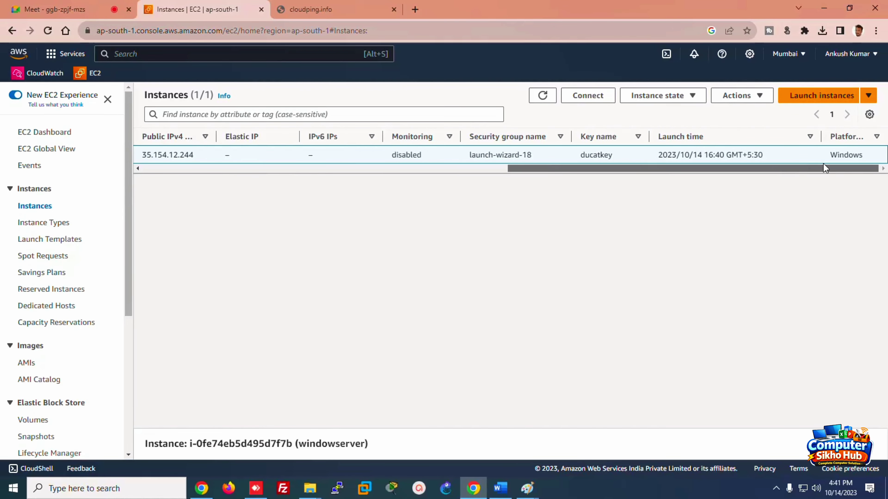
left_click_drag(776, 168, 249, 202)
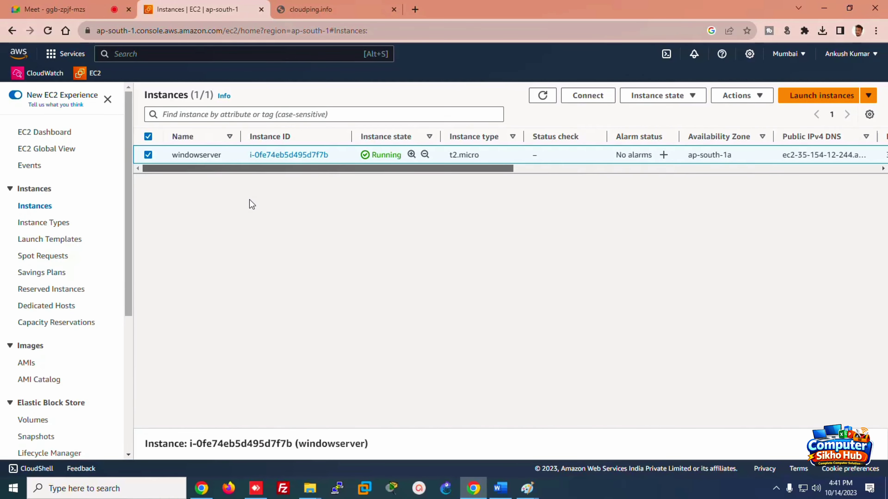
Step: Open the windowserver instance summary and highlight its Windows platform, AMI name and ducatkey key pair
left_click(287, 155)
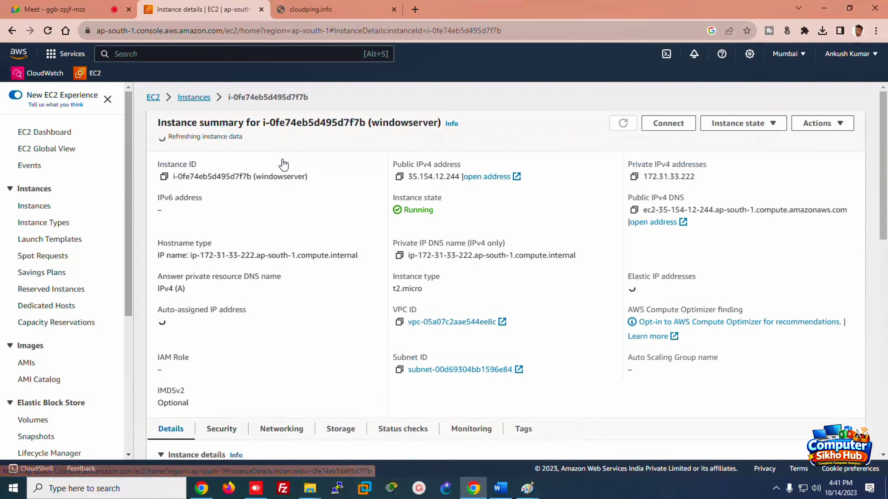
left_click_drag(886, 210, 886, 318)
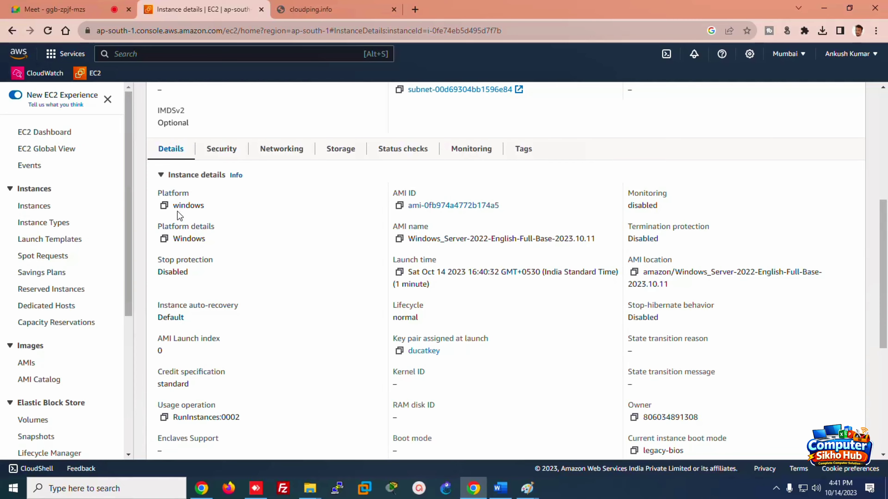
left_click_drag(173, 204, 210, 207)
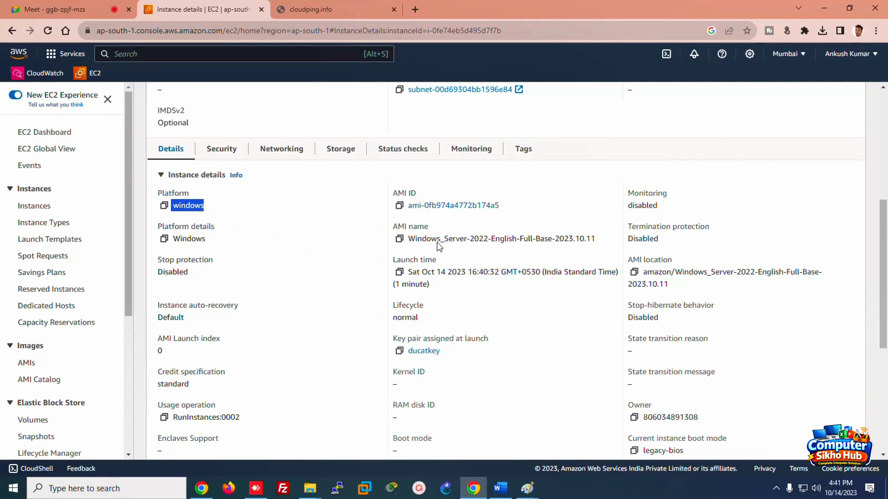
left_click_drag(417, 239, 577, 241)
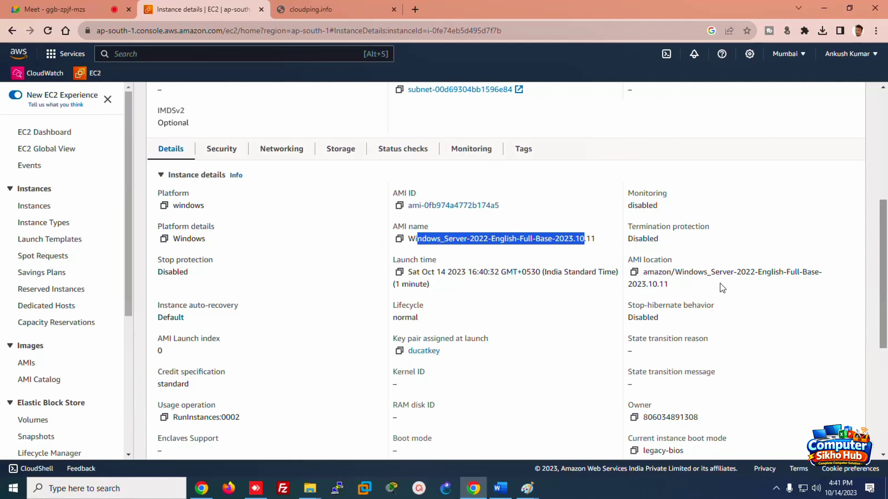
left_click(449, 359)
double_click(433, 351)
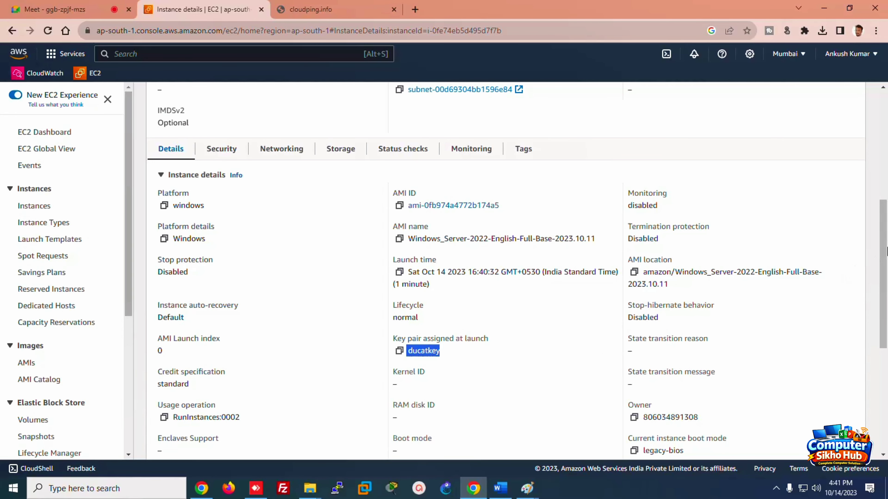
left_click_drag(884, 251, 674, 232)
Step: Review the instance's Security, Networking, Storage, Status checks, Monitoring and Tags tabs
left_click(211, 277)
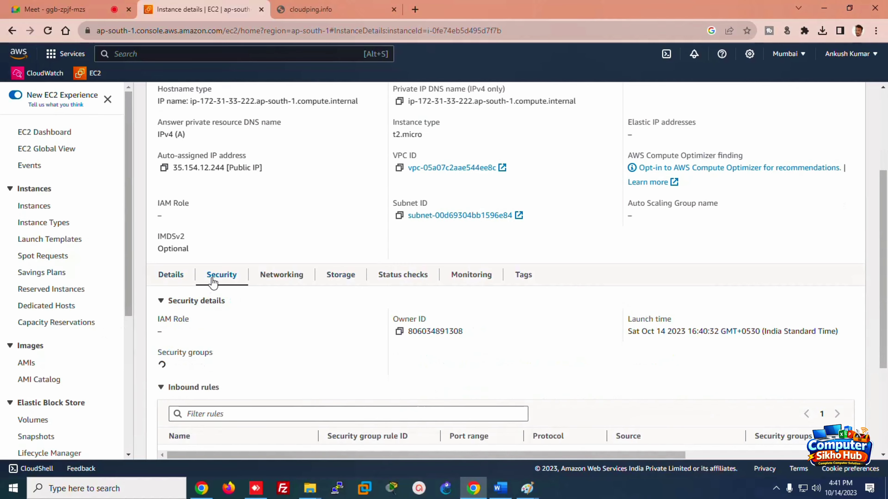
left_click_drag(883, 305, 873, 363)
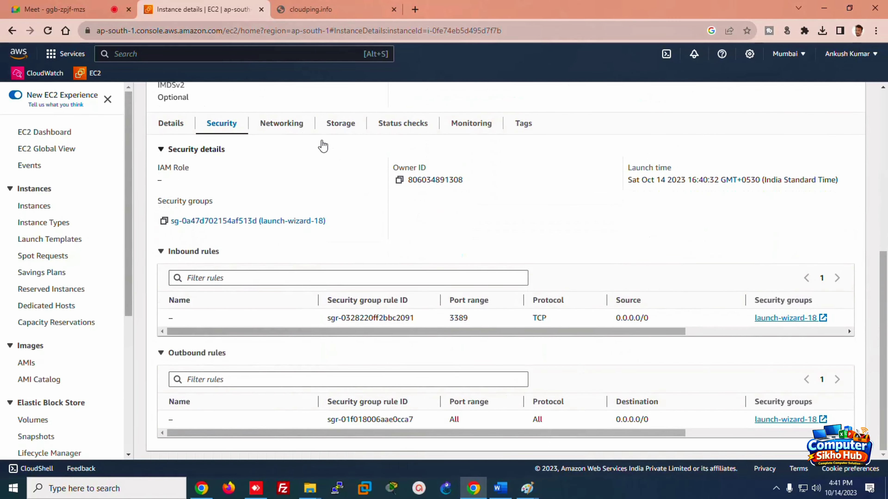
left_click(271, 130)
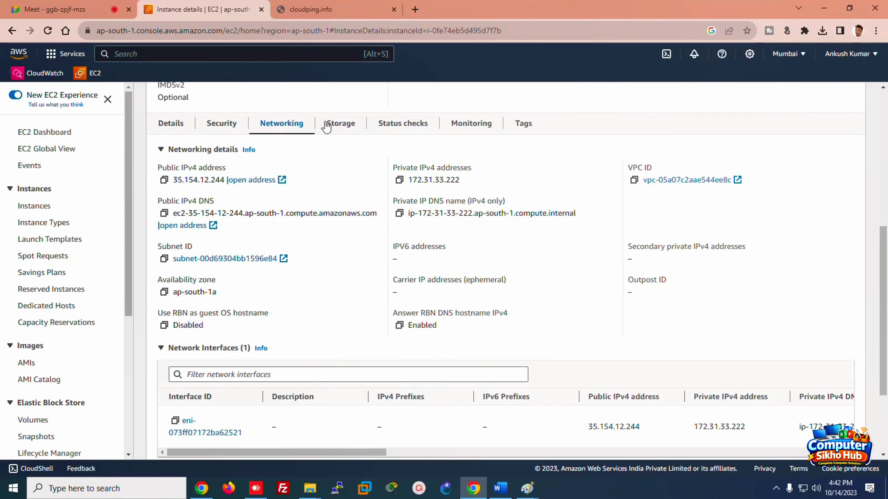
left_click(349, 126)
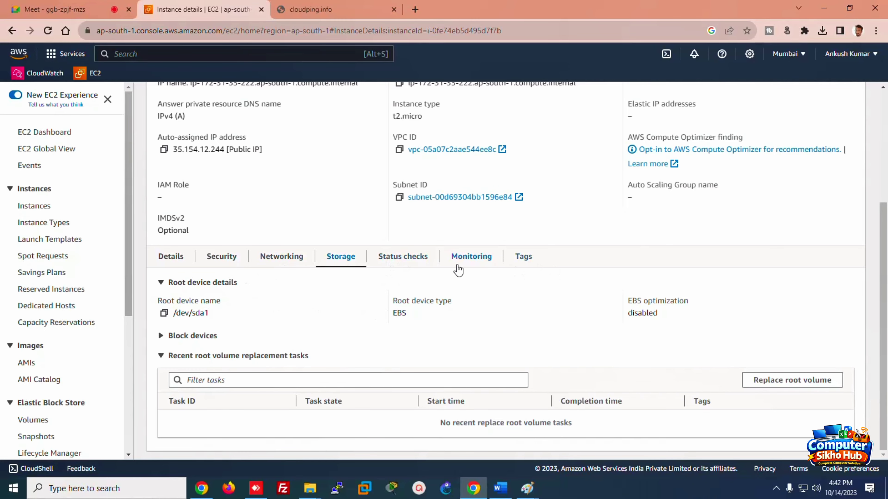
left_click(405, 265)
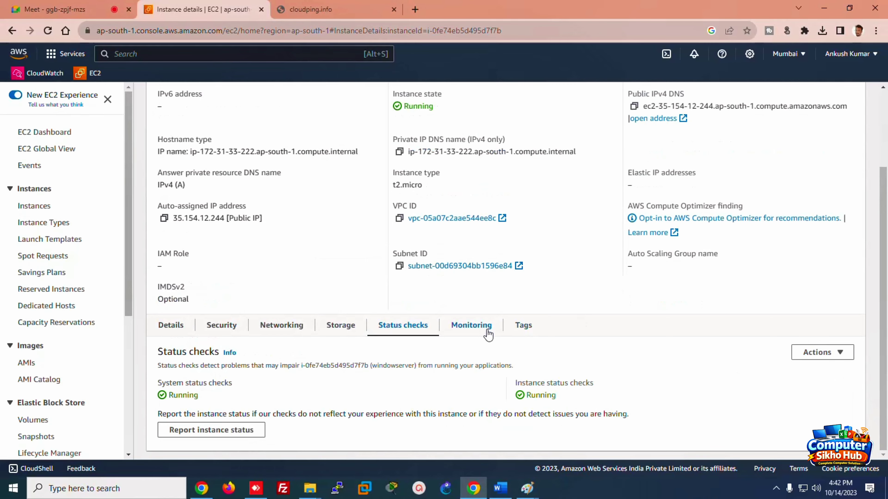
left_click(507, 330)
left_click(525, 329)
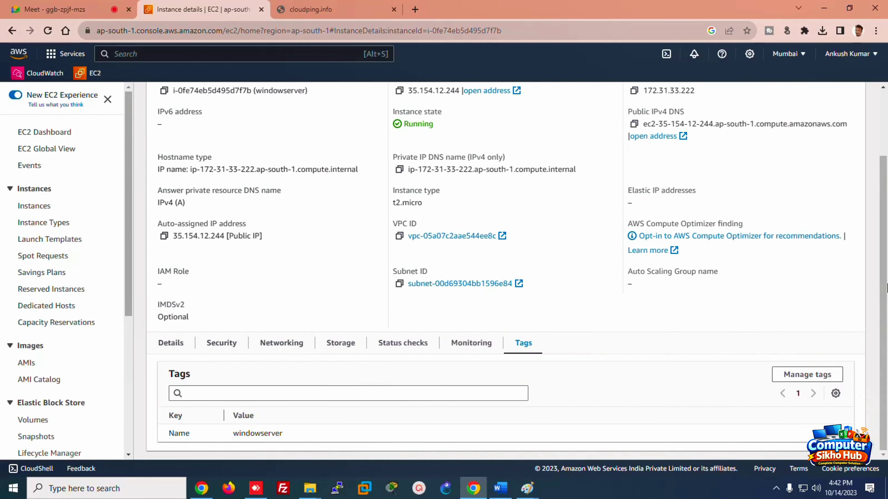
scroll(865, 182, "up", 3)
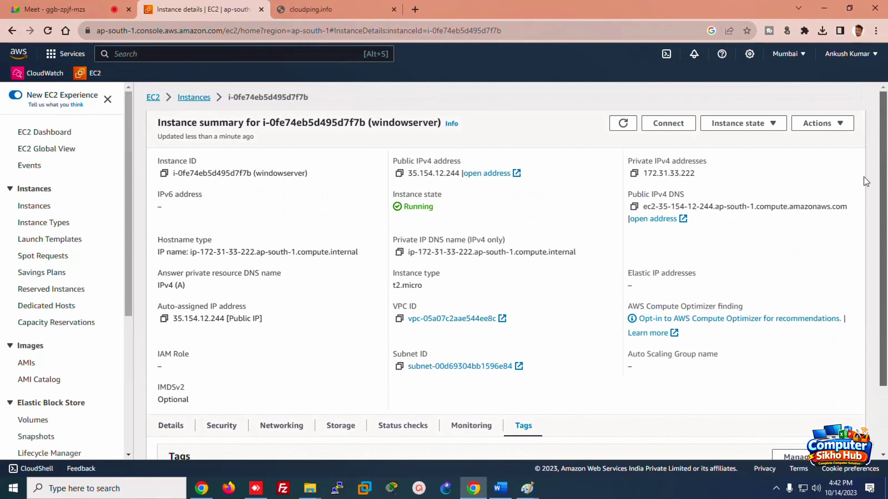
Step: Go back to the instances list, select windowserver and open its Connect options
left_click(193, 98)
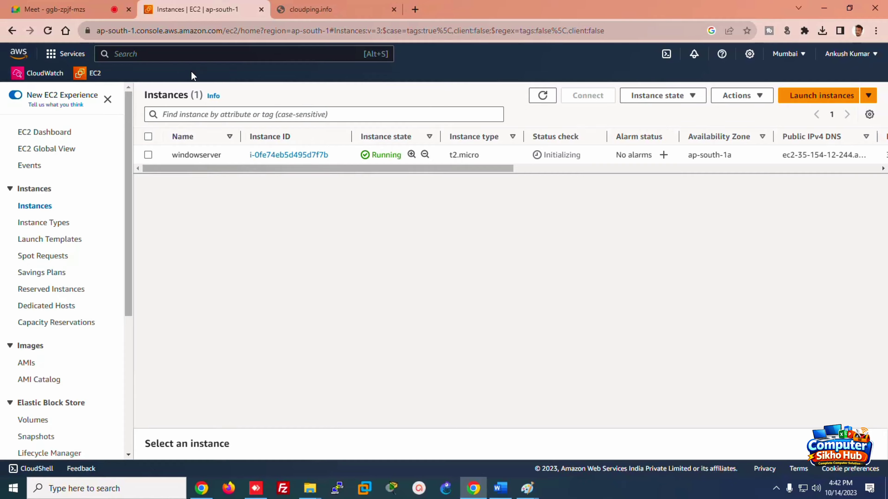
left_click(148, 155)
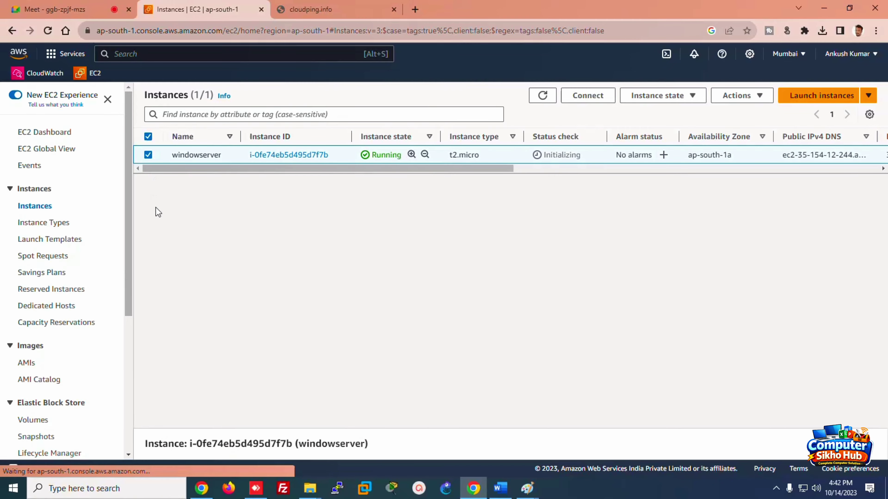
left_click(589, 101)
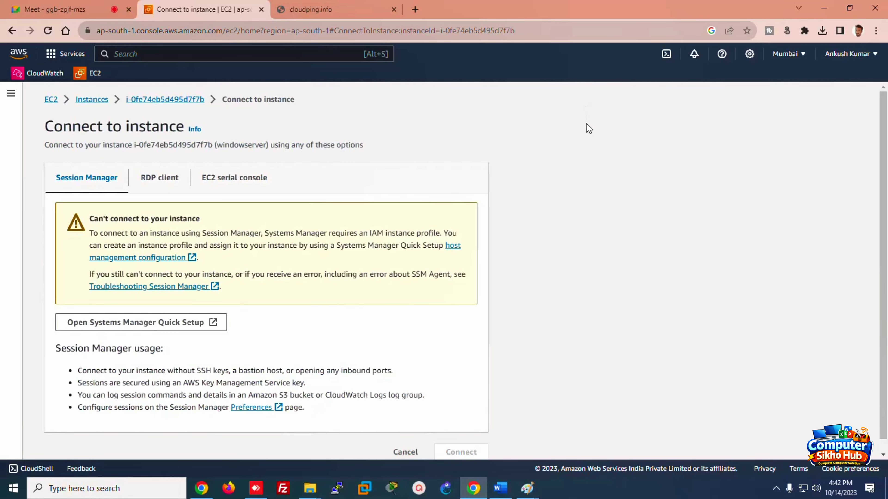
Step: Show the RDP client details and download windowserver's remote desktop file
left_click(154, 182)
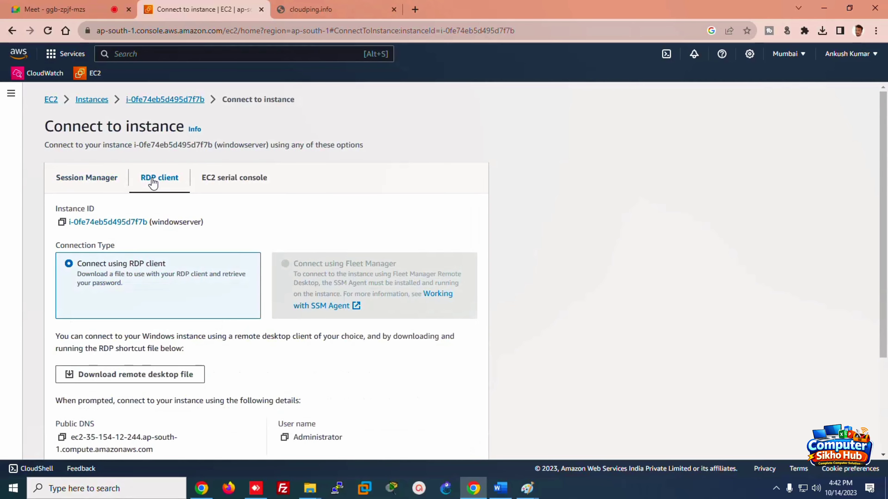
scroll(884, 166, "down", 3)
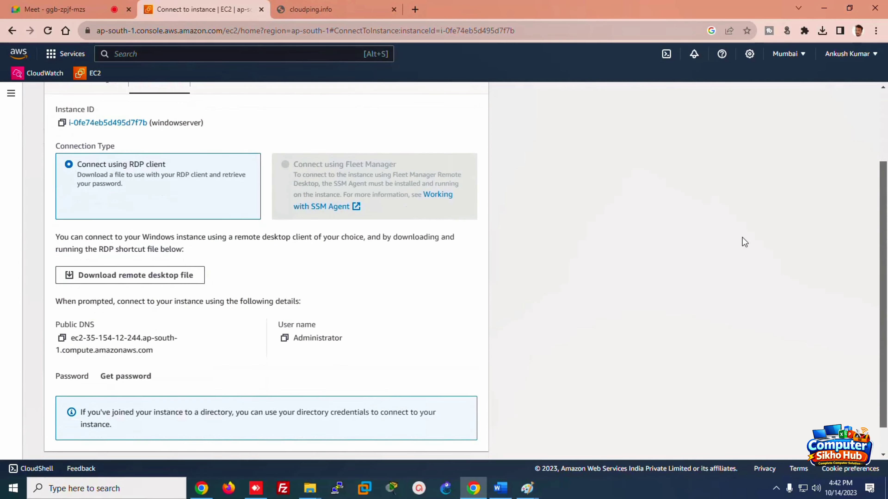
left_click(149, 275)
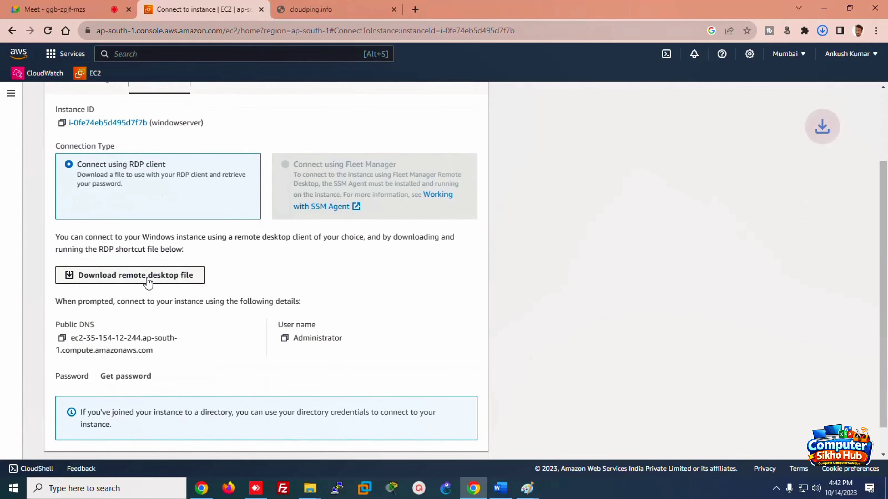
left_click(500, 488)
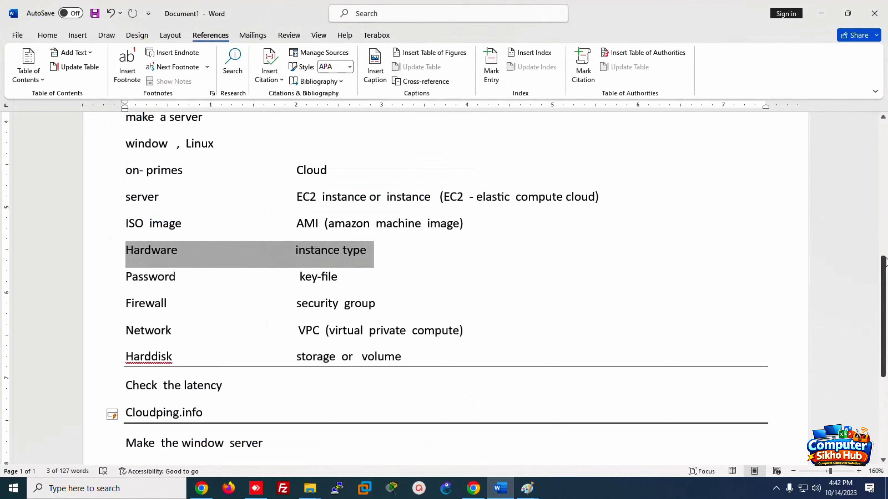
Step: Add a new line 'window = administrator' at the end of the Word notes
scroll(356, 236, "down", 5)
left_click(325, 224)
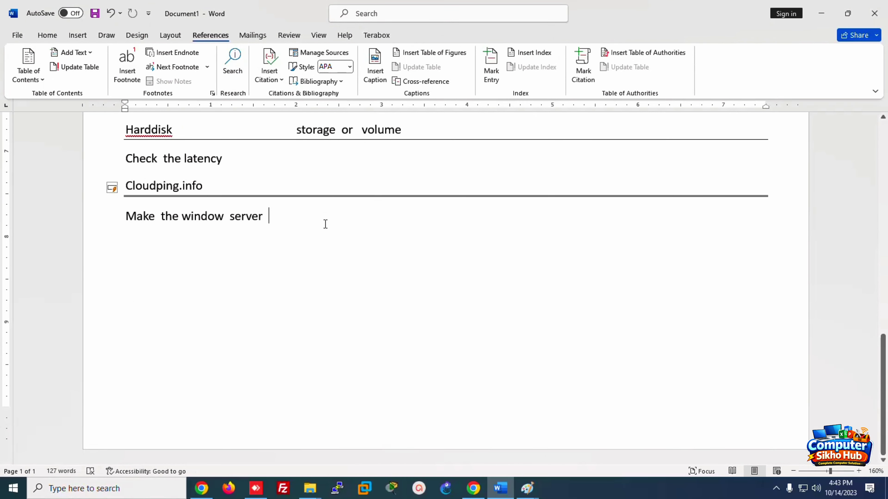
key("Return")
type("windo")
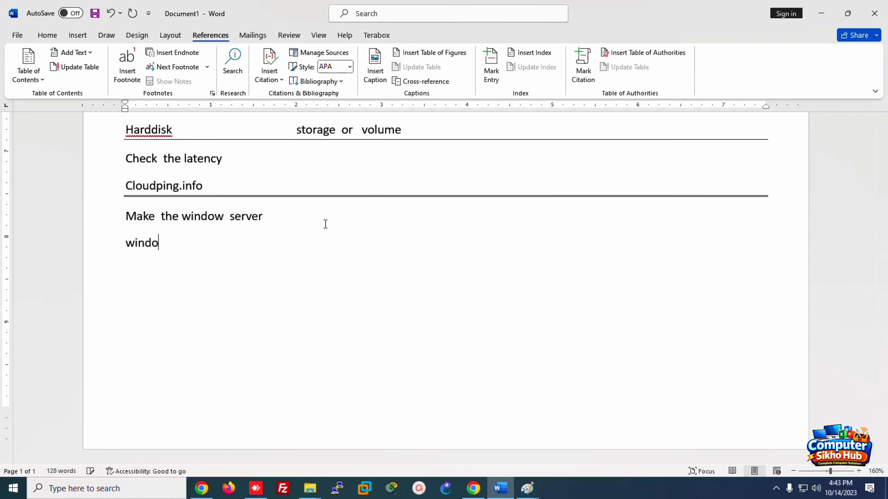
type("w = a")
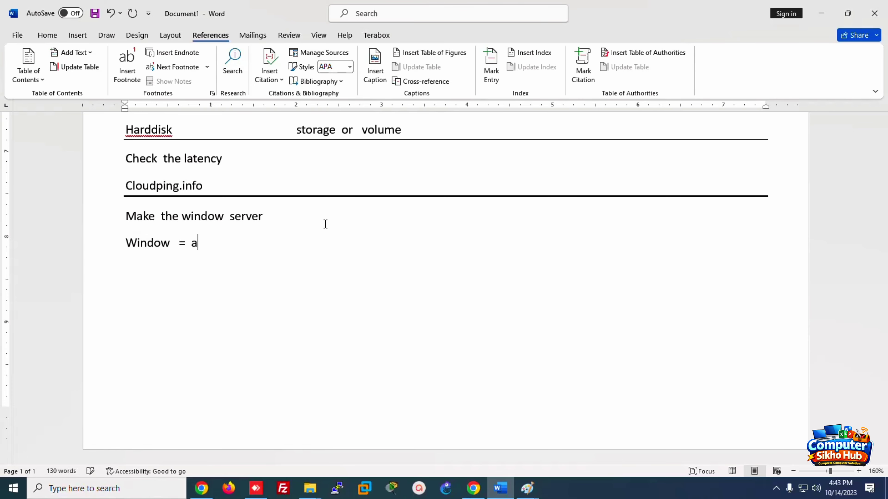
type("dministrator")
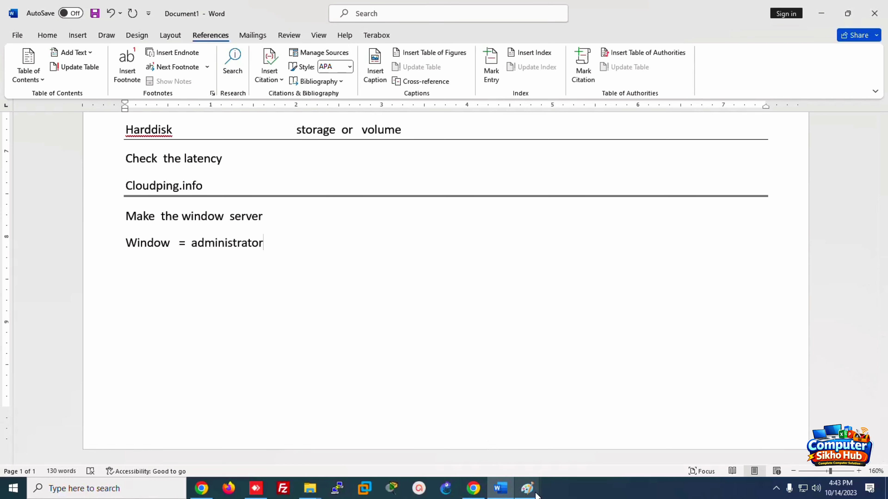
left_click(476, 488)
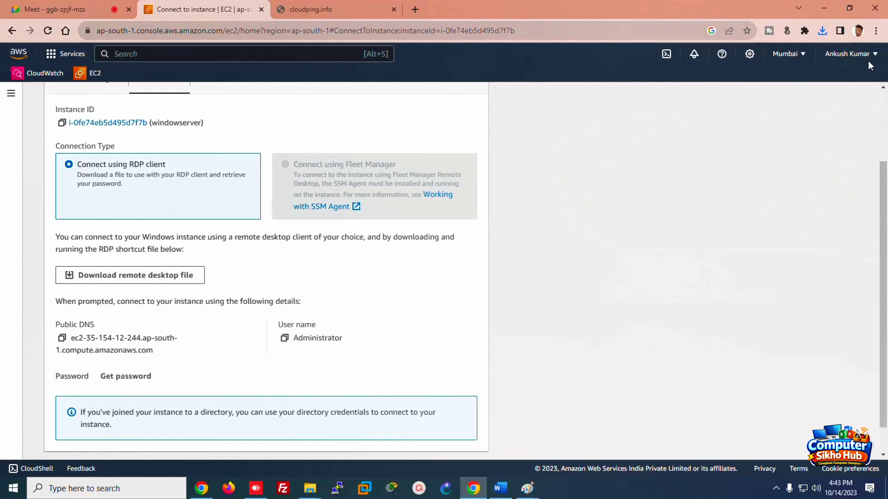
Step: Launch the downloaded windowserver (2).rdp file, connect past the publisher warning, and move the credentials prompt aside
left_click(822, 31)
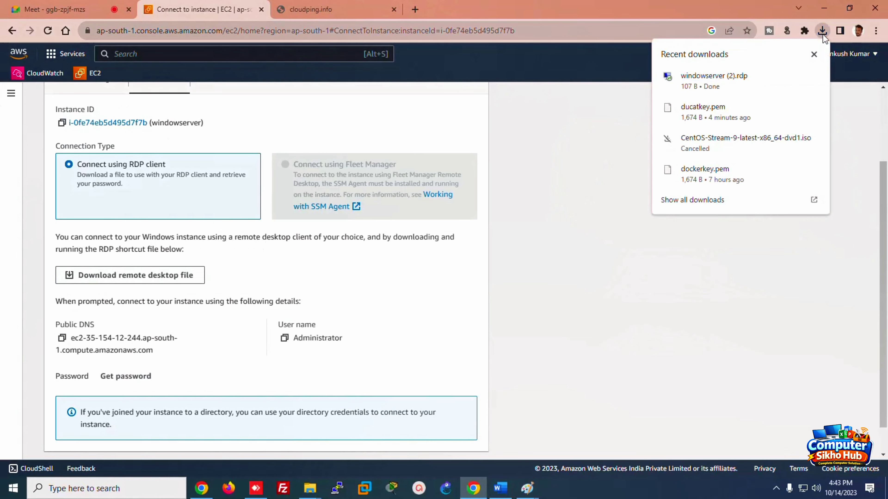
left_click(704, 80)
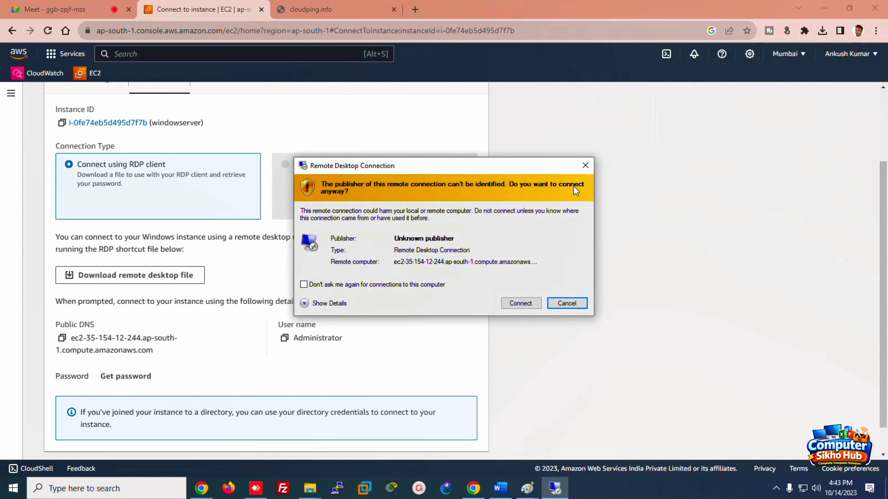
left_click(522, 303)
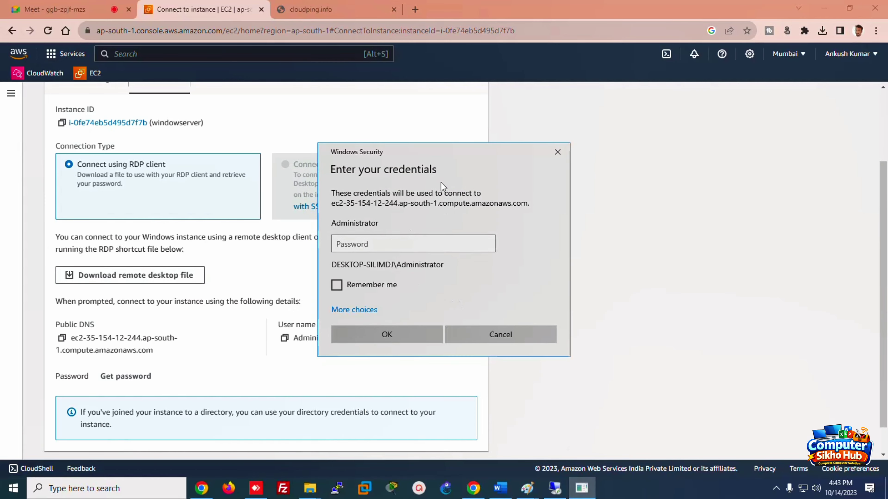
left_click_drag(448, 152, 655, 155)
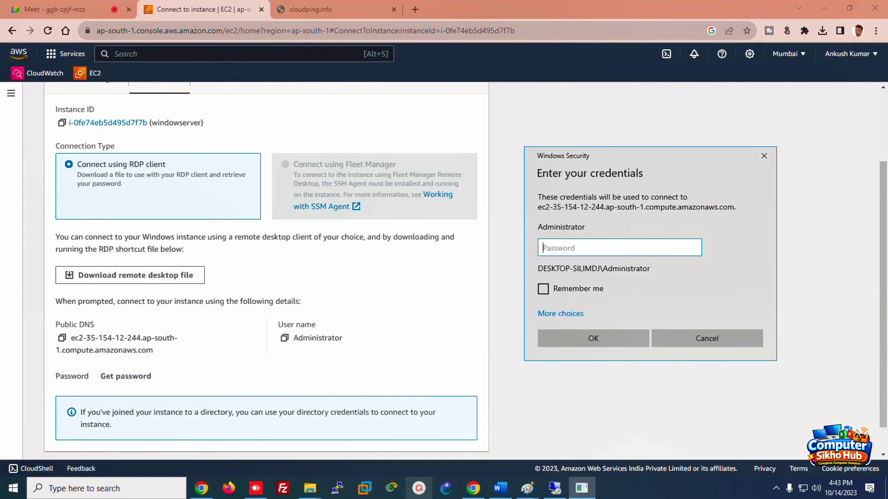
Step: Check the Downloads folder in File Explorer, then minimize it again
mouse_move(309, 489)
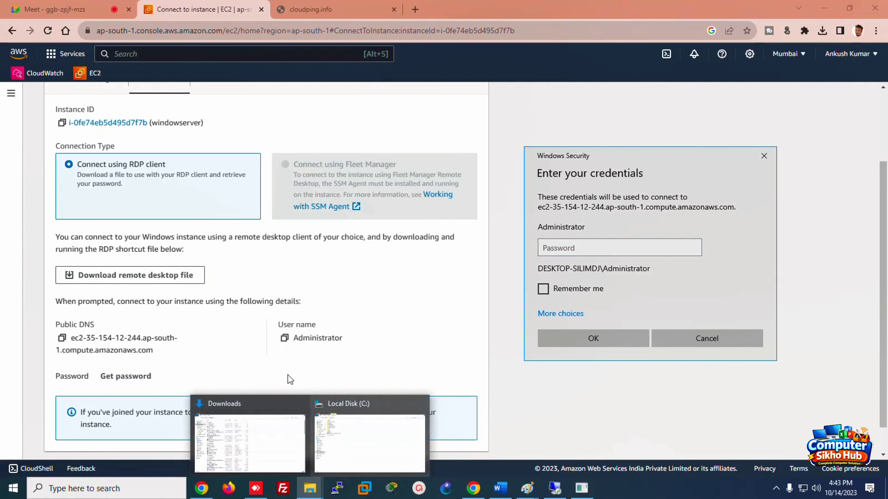
left_click(272, 445)
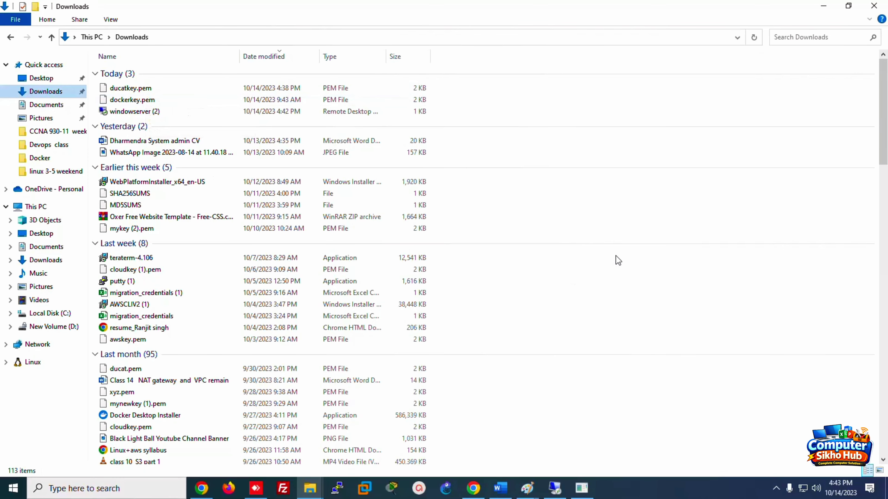
left_click(824, 6)
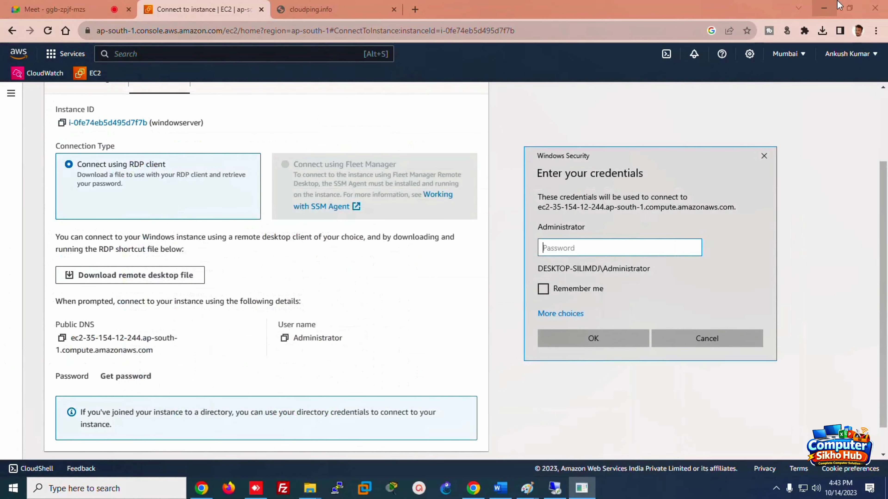
Step: Decrypt the Administrator password by uploading ducatkey.pem from Downloads
left_click(115, 382)
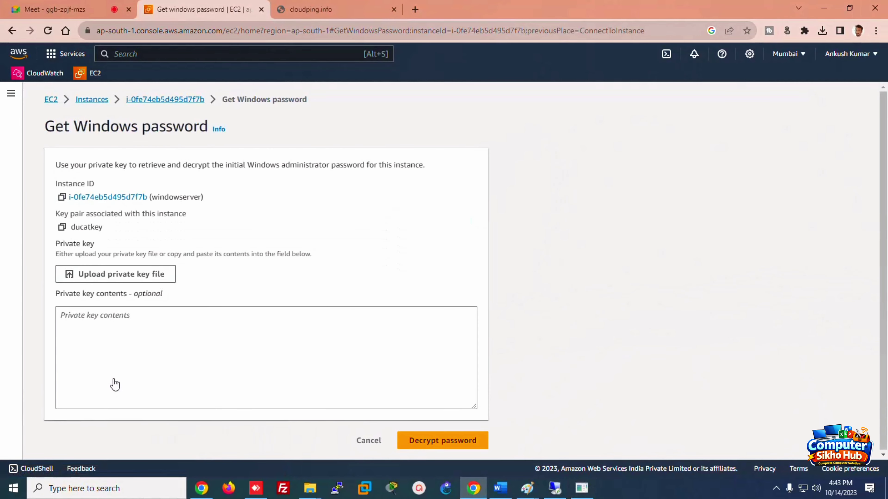
left_click(94, 277)
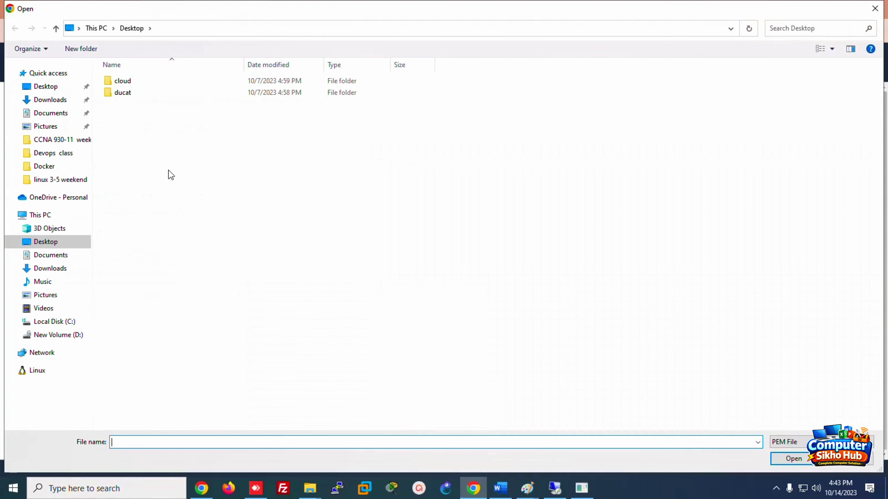
left_click(49, 100)
double_click(128, 94)
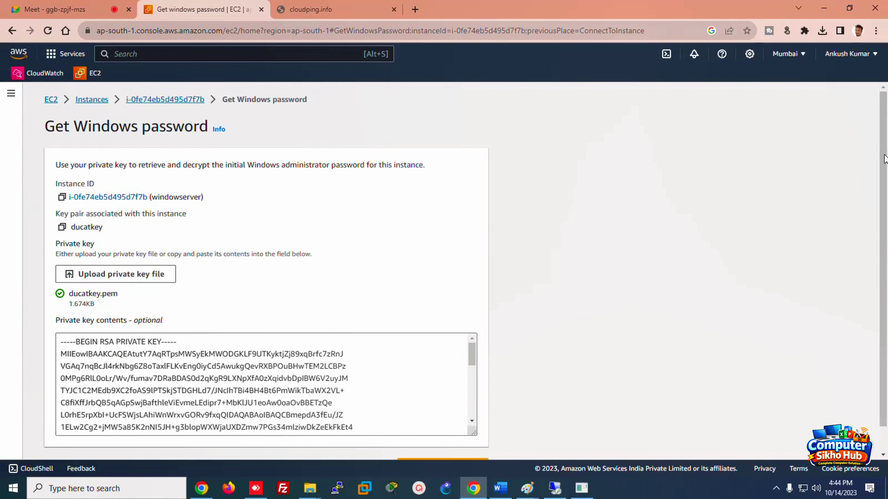
scroll(884, 159, "down", 1)
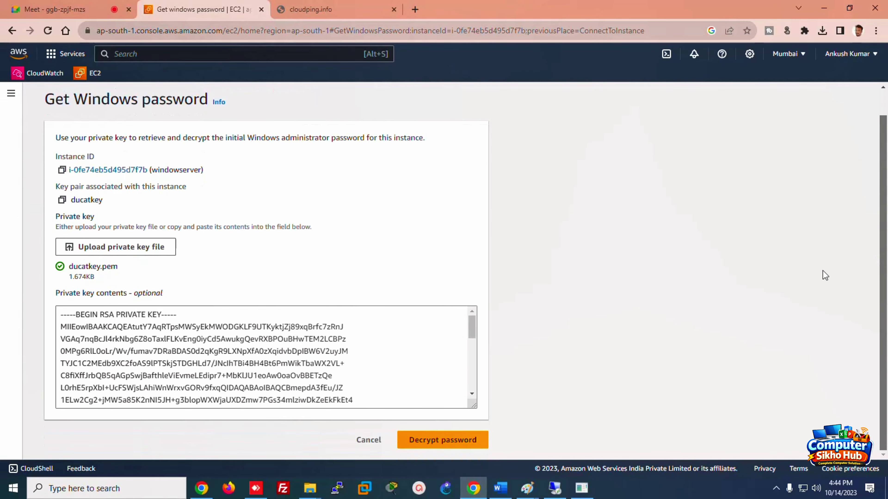
left_click(425, 447)
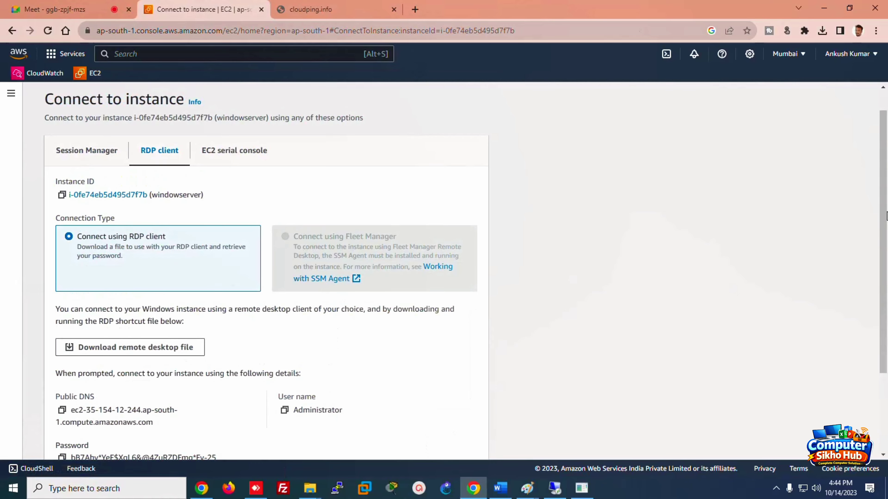
Step: Copy the decrypted password, paste it into the Administrator credentials prompt, and accept the certificate warning
left_click_drag(885, 216, 886, 311)
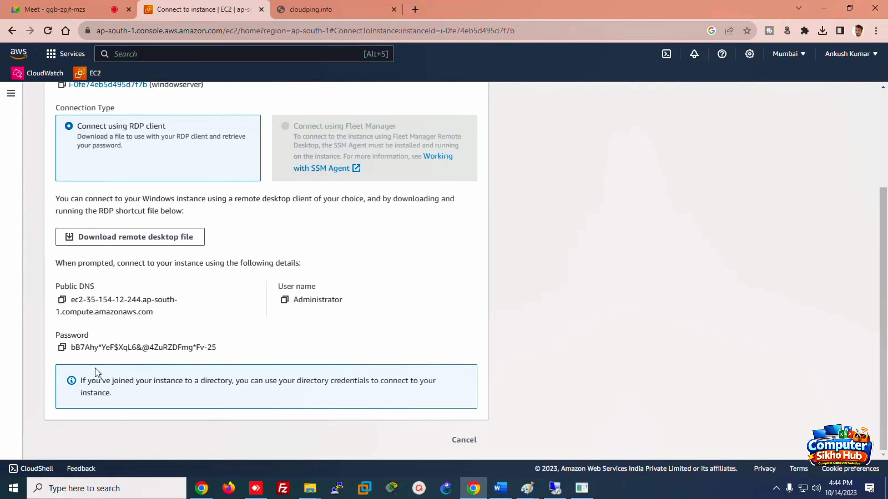
left_click(62, 347)
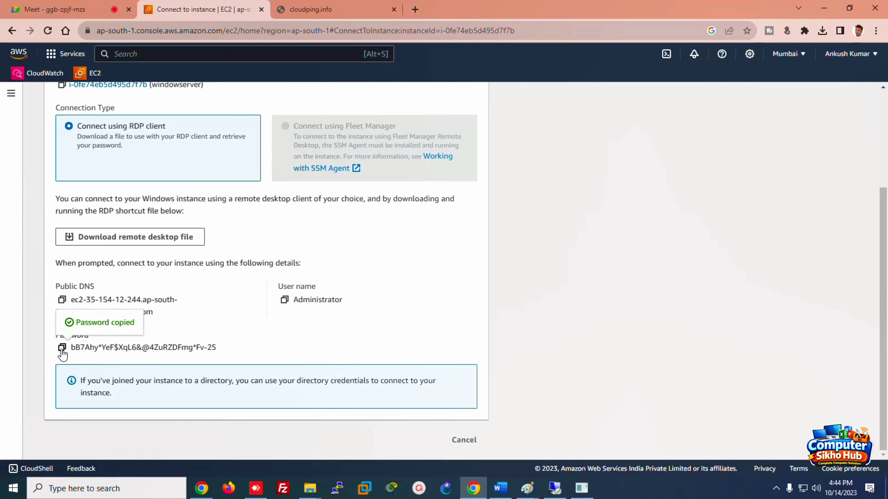
left_click(553, 489)
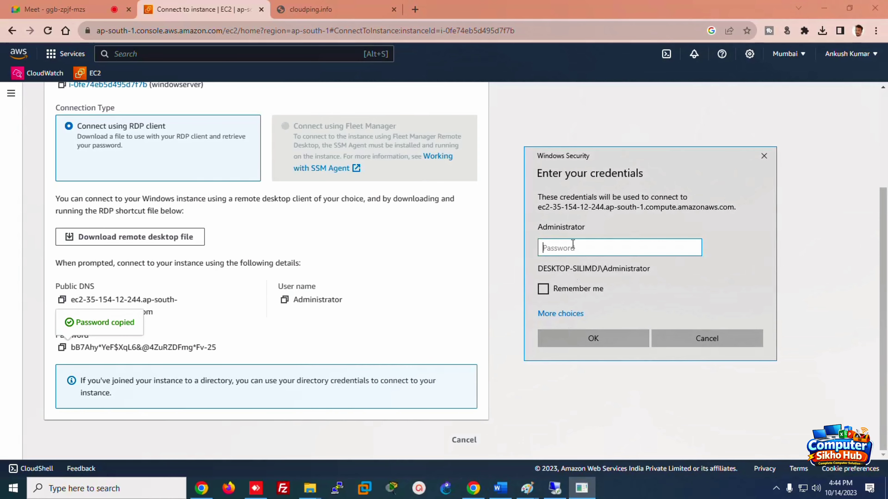
key("ctrl+v")
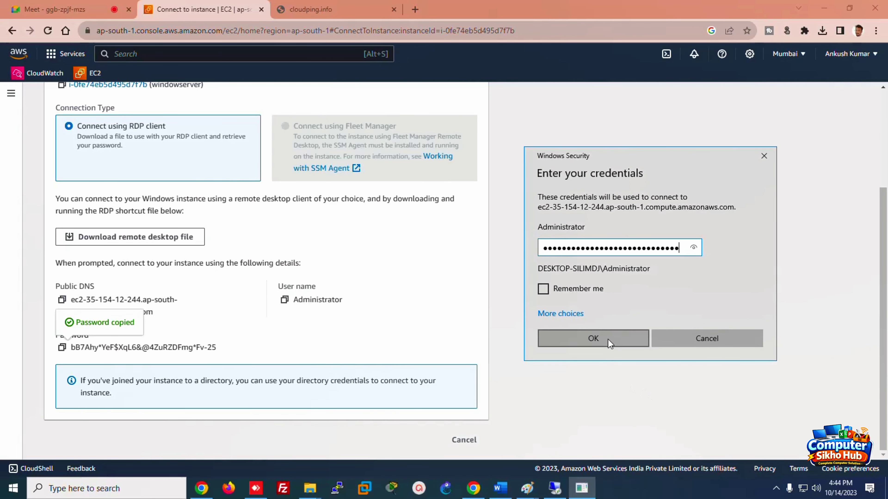
left_click(607, 339)
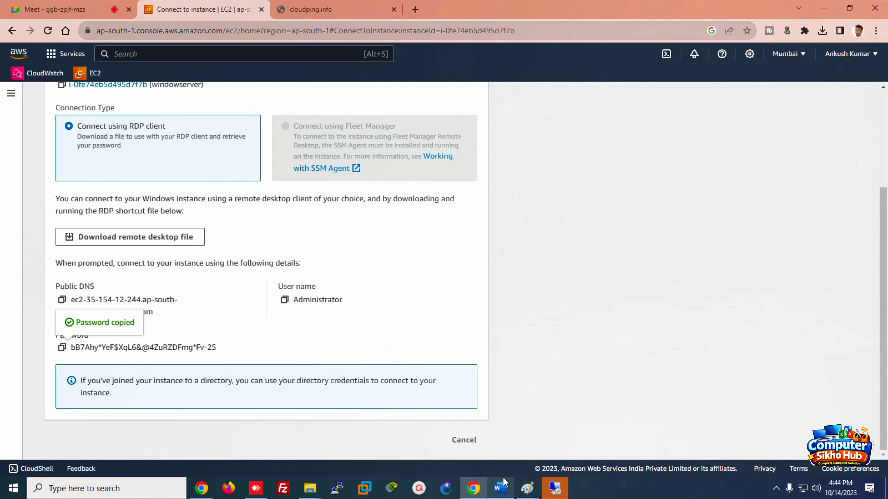
left_click(482, 337)
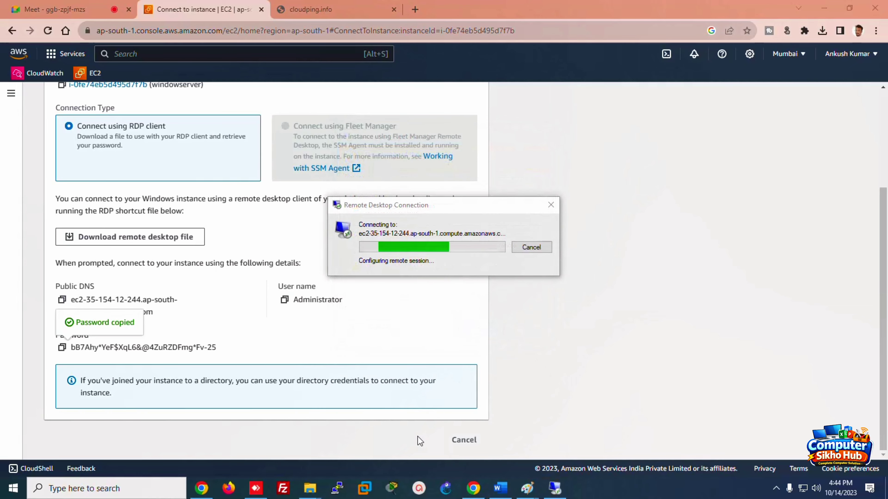
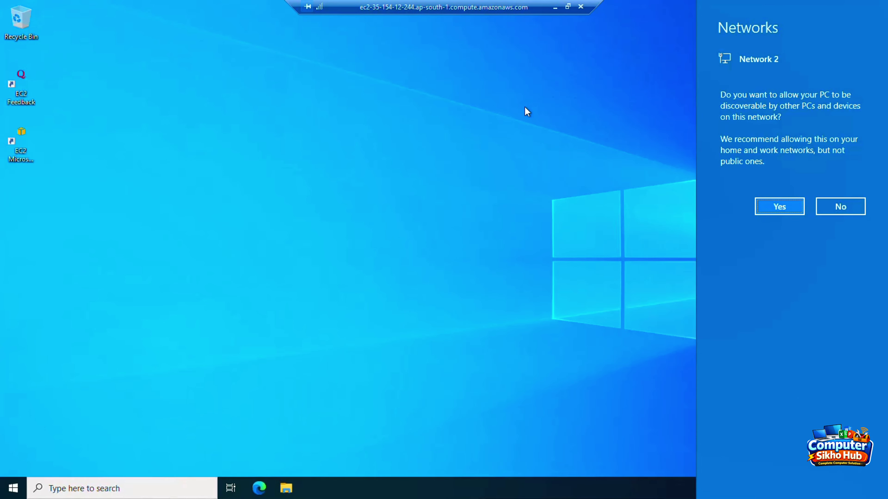
Step: Minimize the remote desktop session to reveal the local EC2 Connect to instance page
left_click(554, 7)
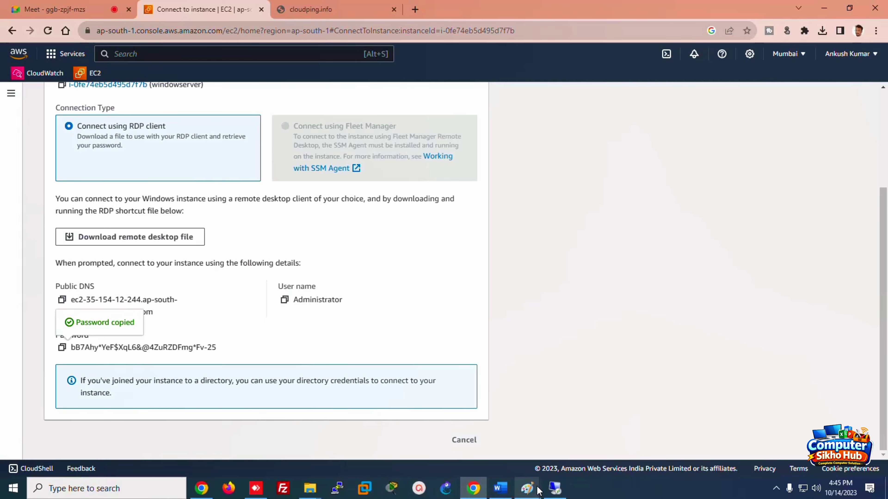
Step: Add an equals-sign border and a 'password' line to the Word notes, then return to the remote session
left_click(501, 488)
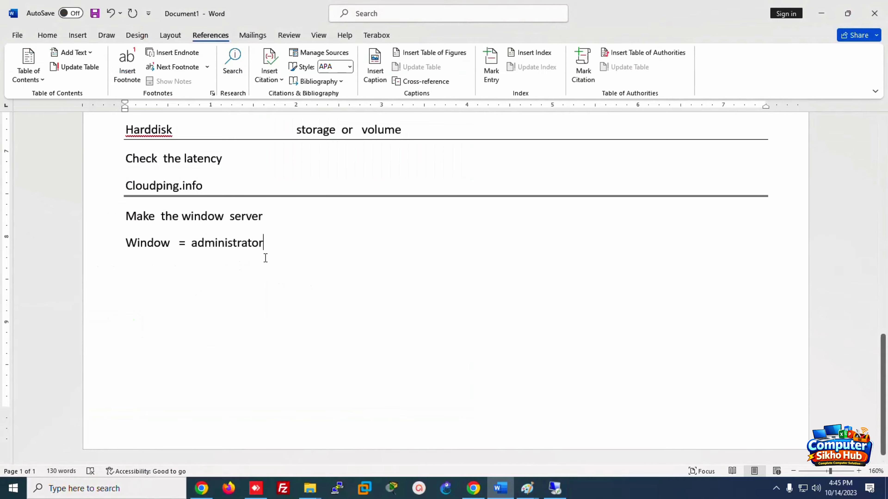
key("Return")
type("==========")
key("Return")
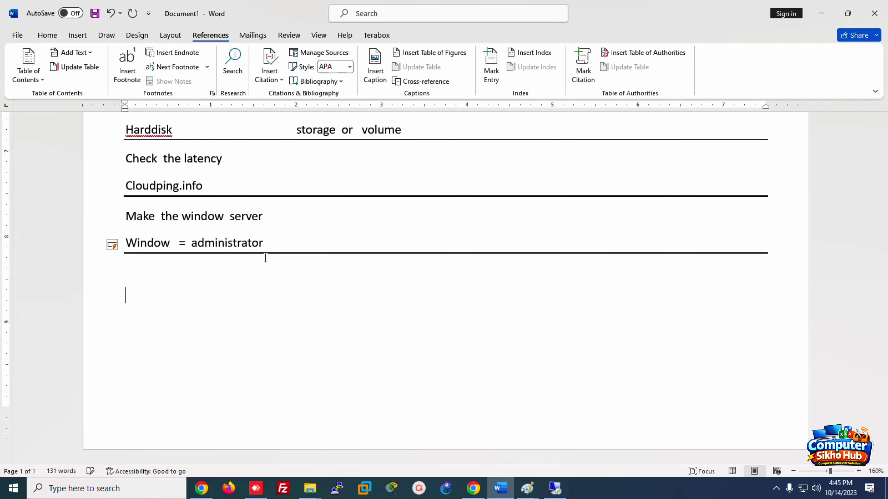
type("password")
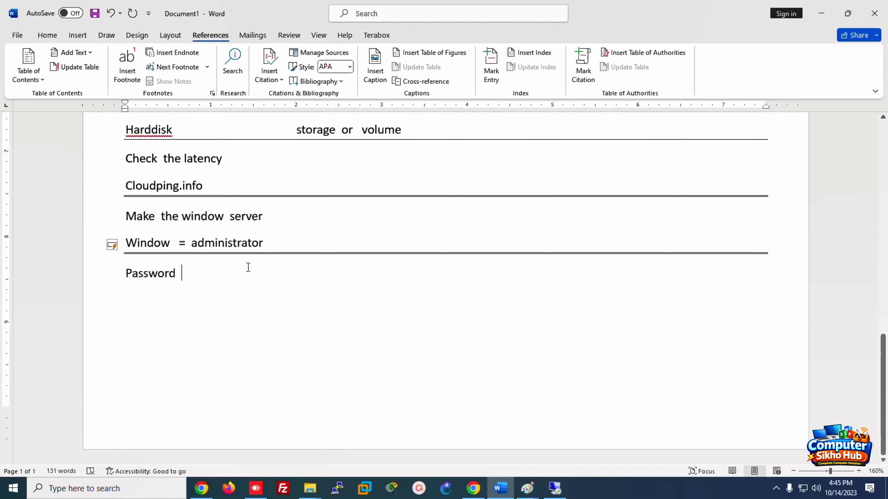
left_click(556, 490)
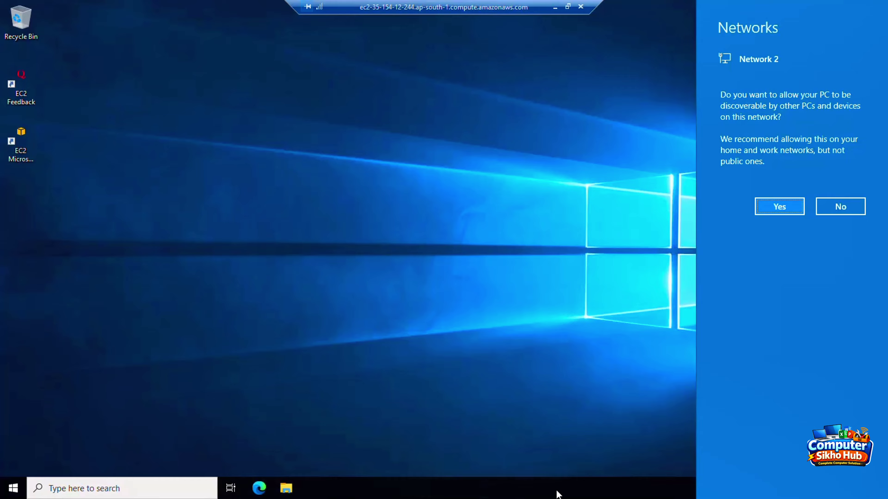
Step: Allow network discovery on the server and launch Computer Management from Windows Administrative Tools
left_click(774, 206)
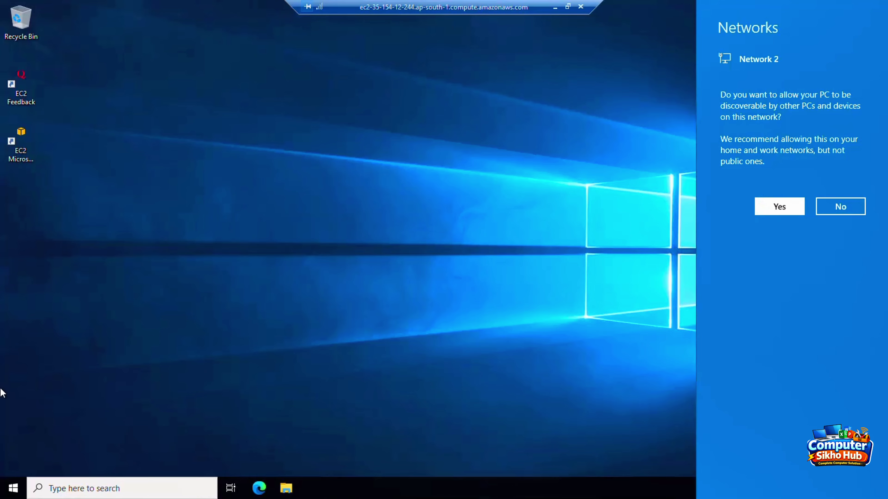
left_click(23, 493)
left_click(154, 337)
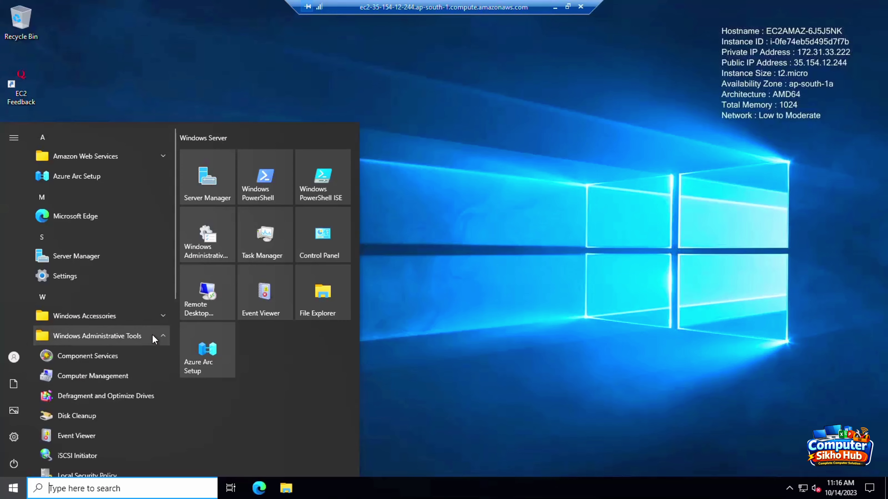
left_click(106, 373)
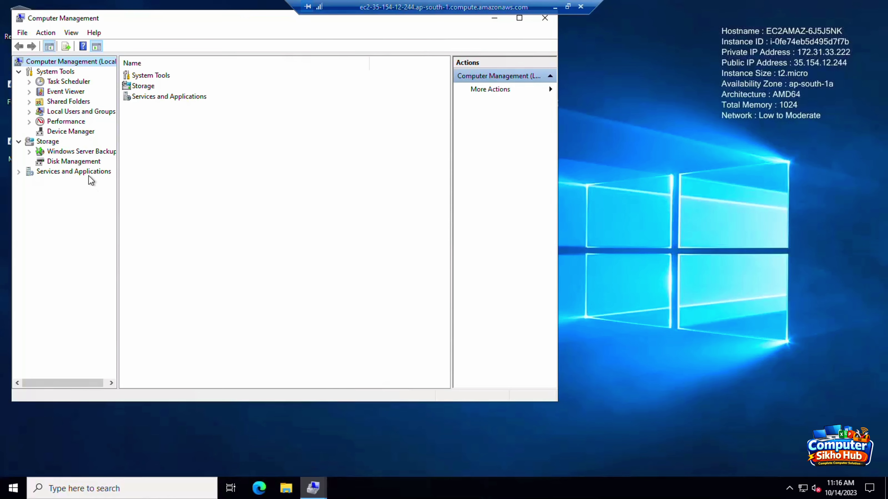
Step: Set a new password for the Administrator account under Local Users and Groups > Users
left_click(61, 112)
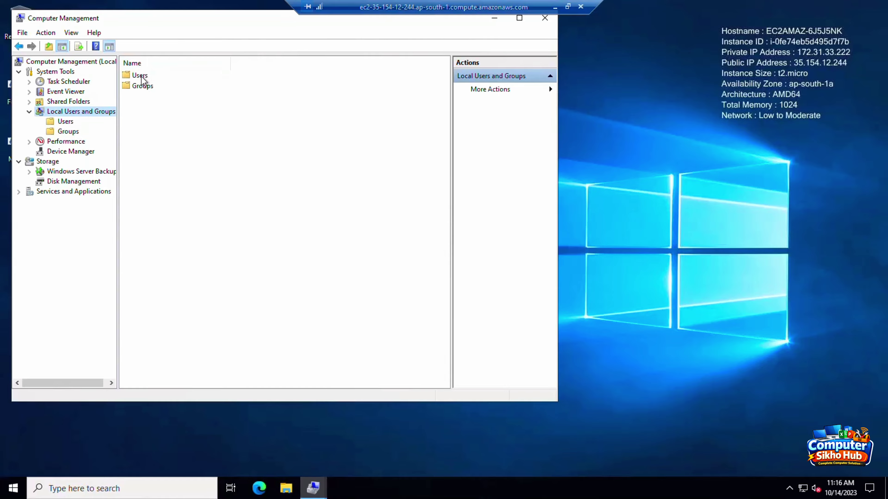
double_click(140, 76)
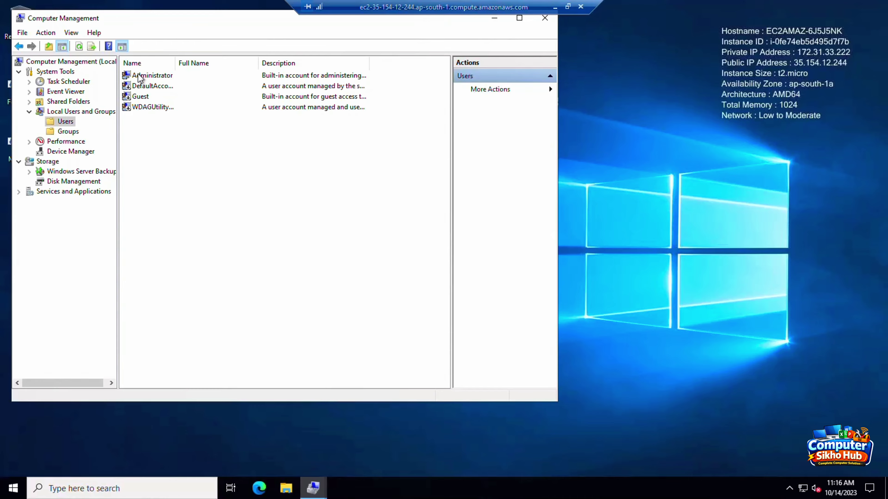
right_click(139, 78)
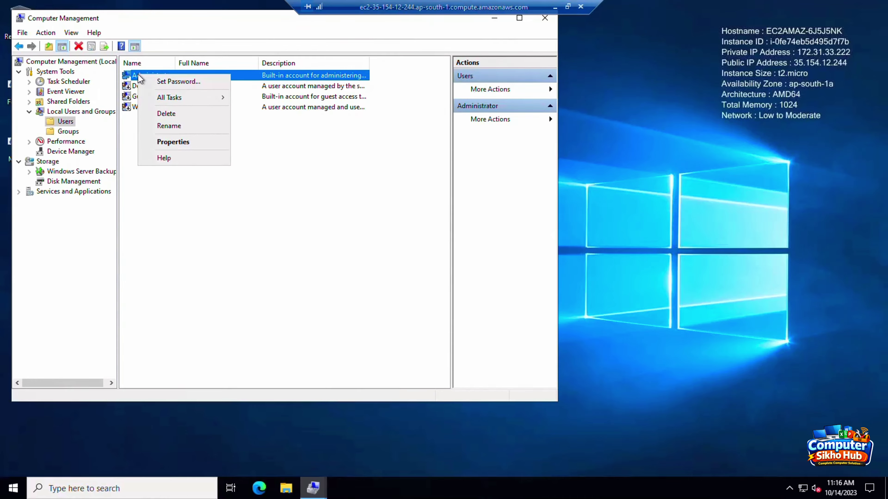
left_click(159, 82)
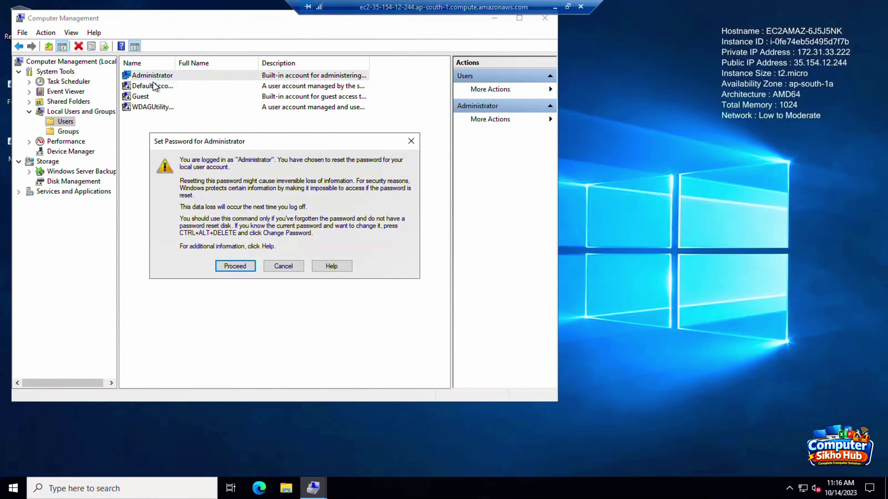
left_click(236, 266)
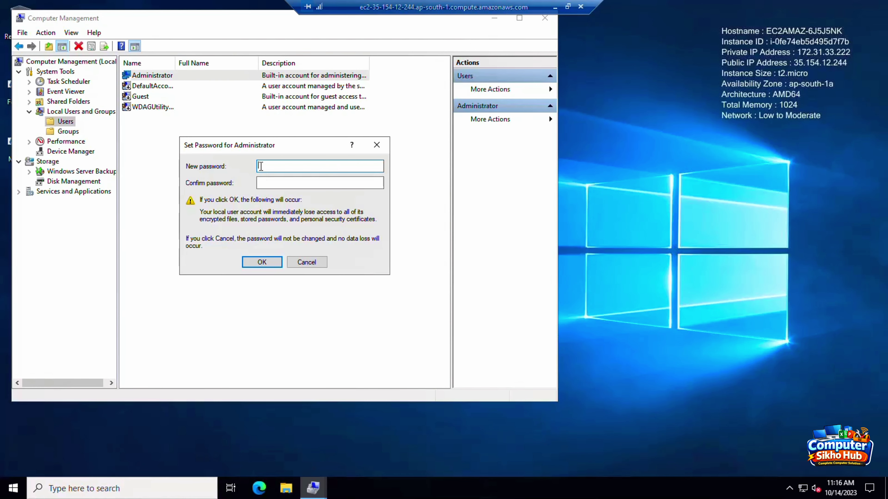
type("**********")
key("Tab")
type("*******")
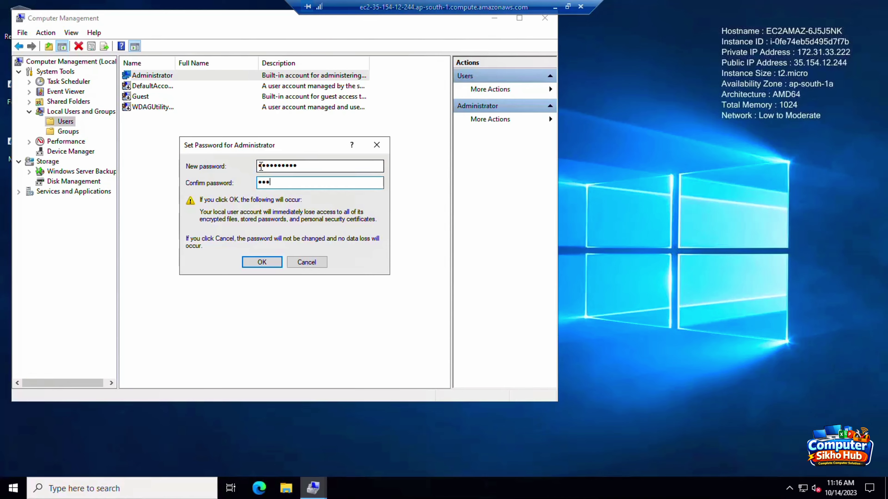
type("***")
left_click(261, 261)
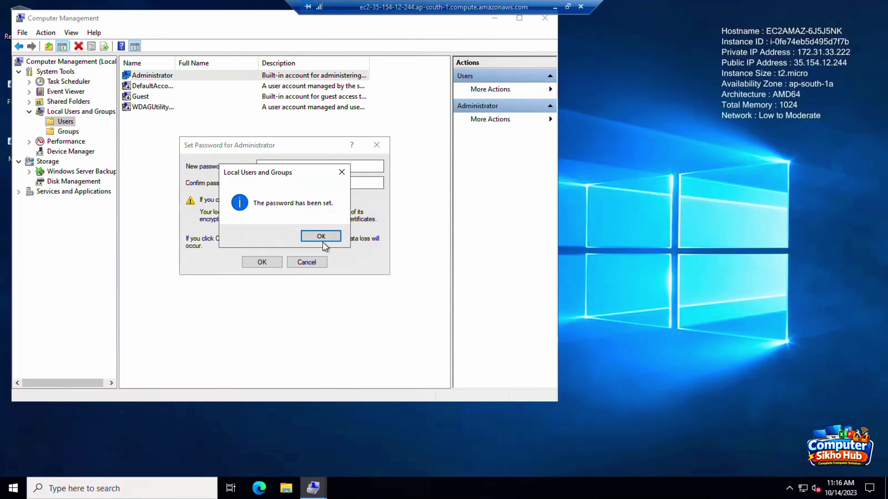
left_click(322, 239)
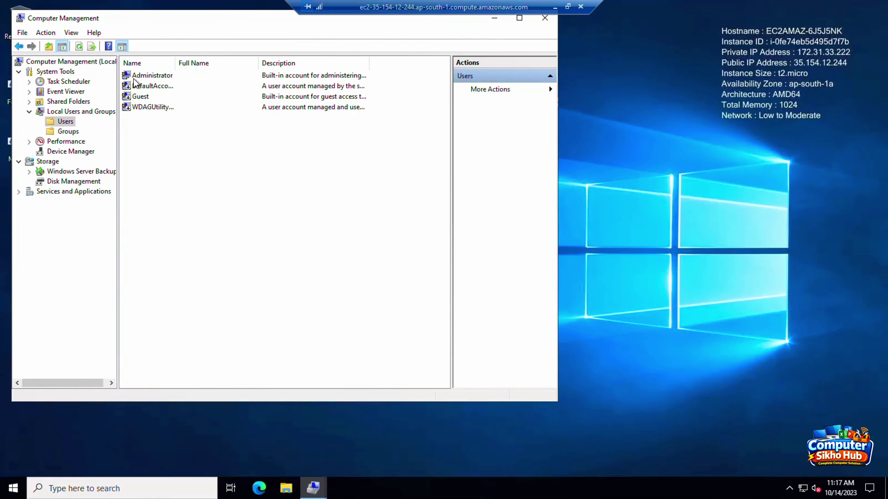
Step: Start a new local user, enter its user name, and enter and confirm its password
right_click(191, 151)
left_click(219, 156)
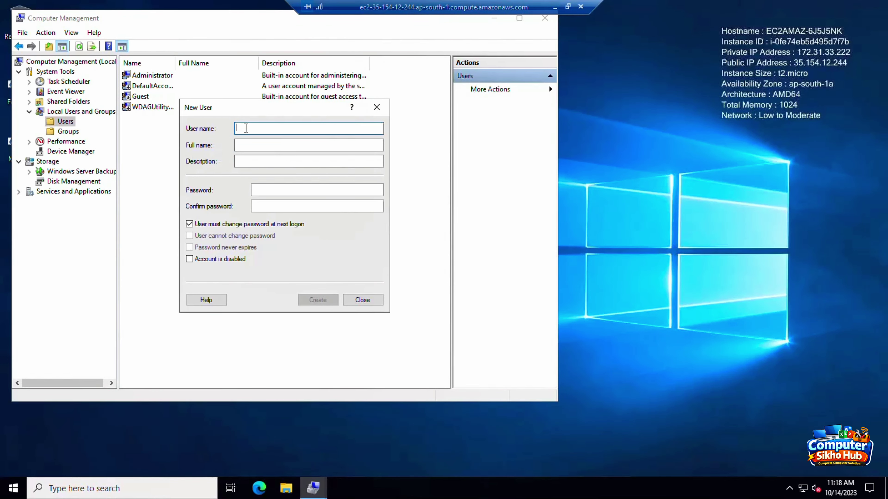
type("as")
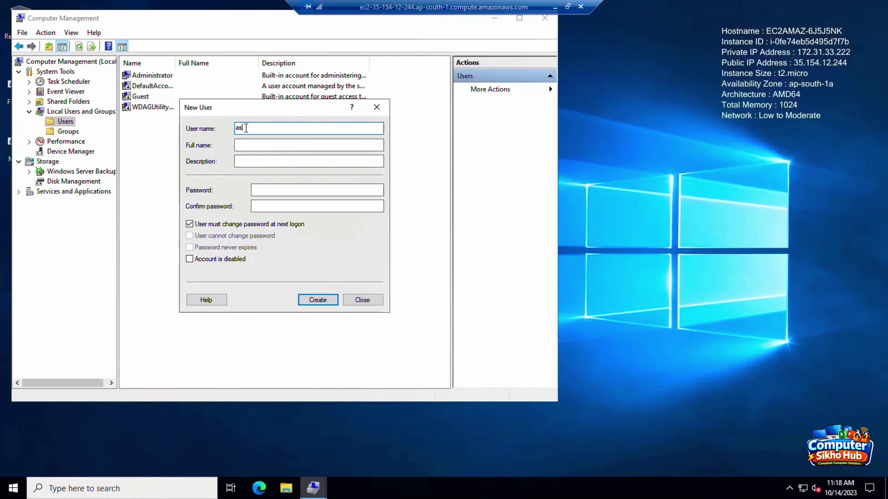
type("ish")
key("BackSpace")
key("BackSpace")
type("hish")
left_click(244, 147)
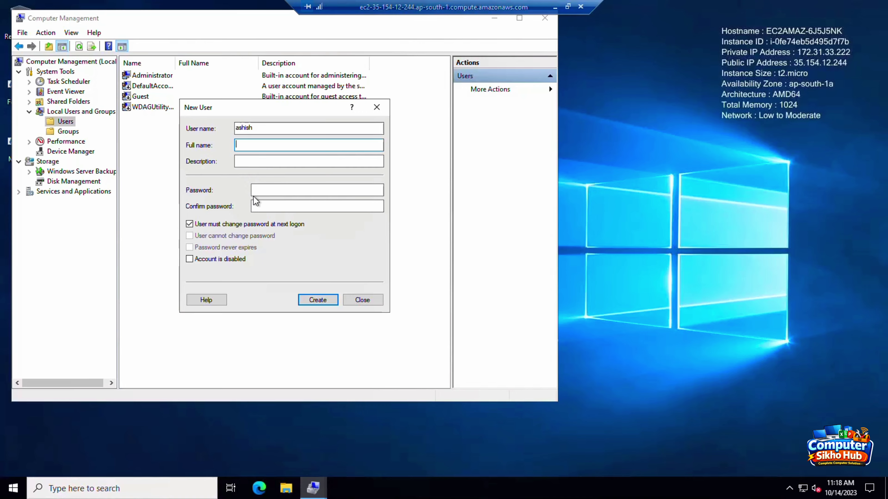
left_click(270, 186)
type("••••••")
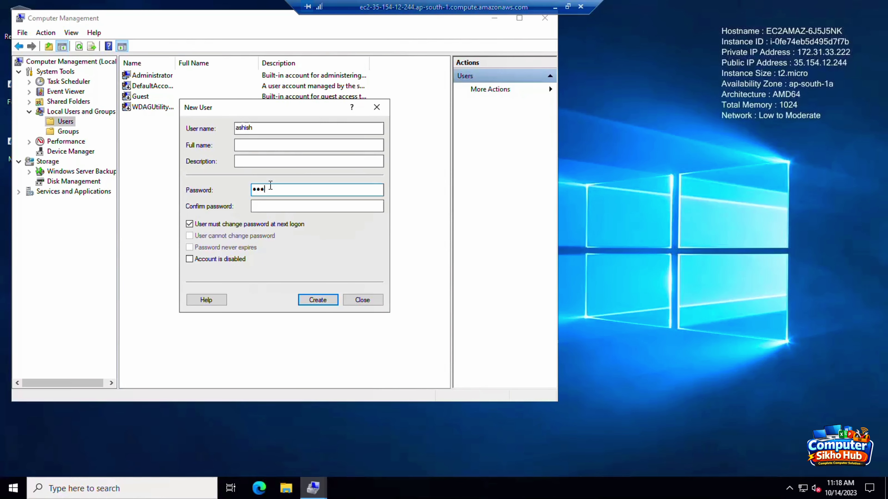
type("•••")
key("Tab")
type("•••")
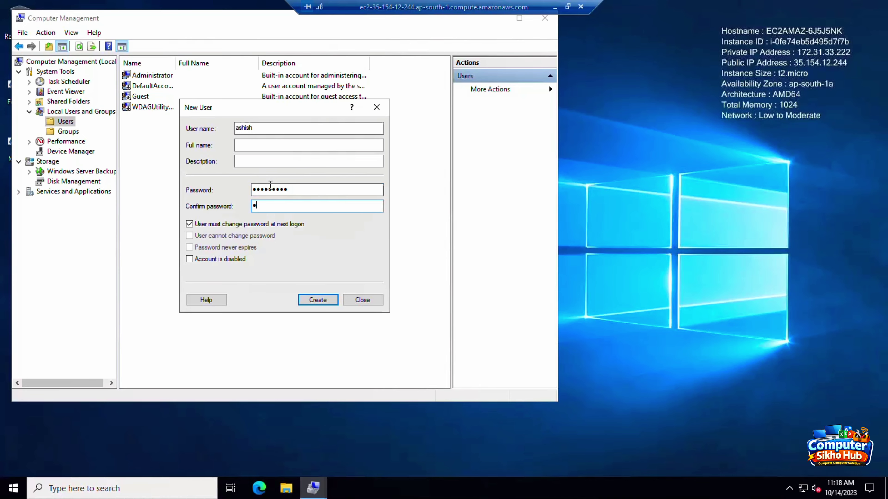
type("•••••••")
left_click(293, 189)
left_click_drag(294, 189, 149, 202)
type("•••••••••")
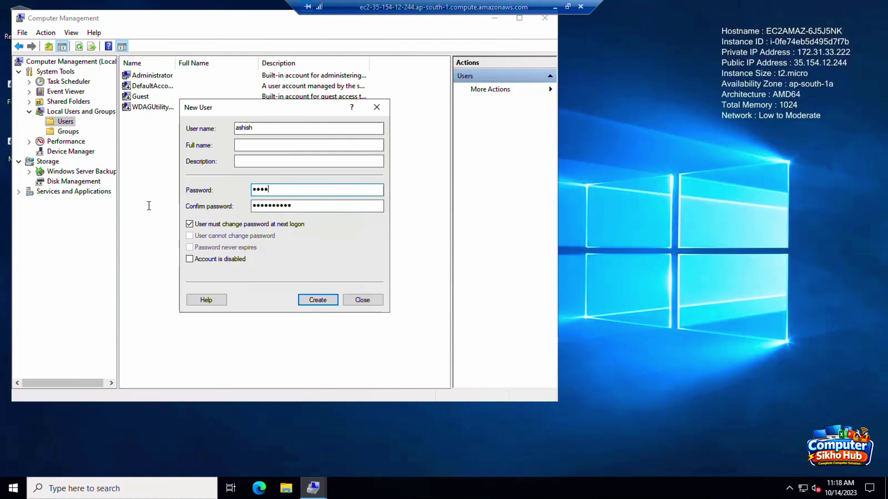
type("•")
Step: Uncheck change-at-next-logon, check 'User cannot change password' and 'Password never expires', and create the user
left_click(188, 225)
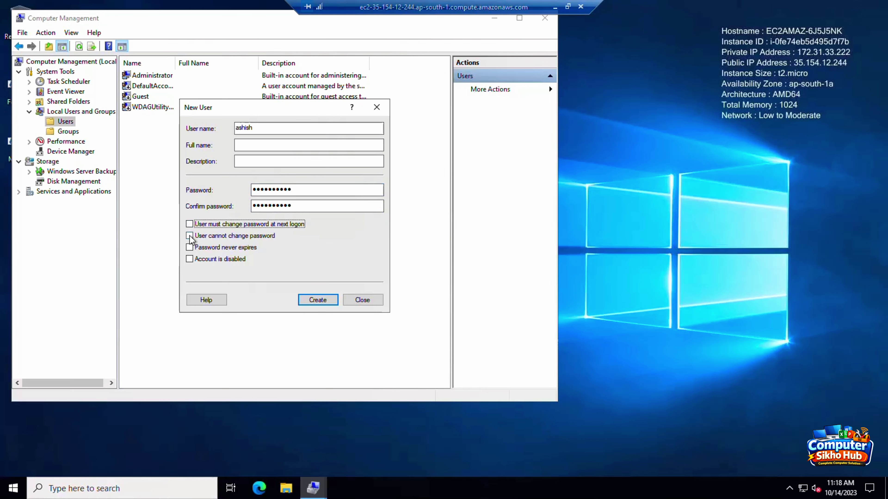
left_click(189, 236)
left_click(190, 247)
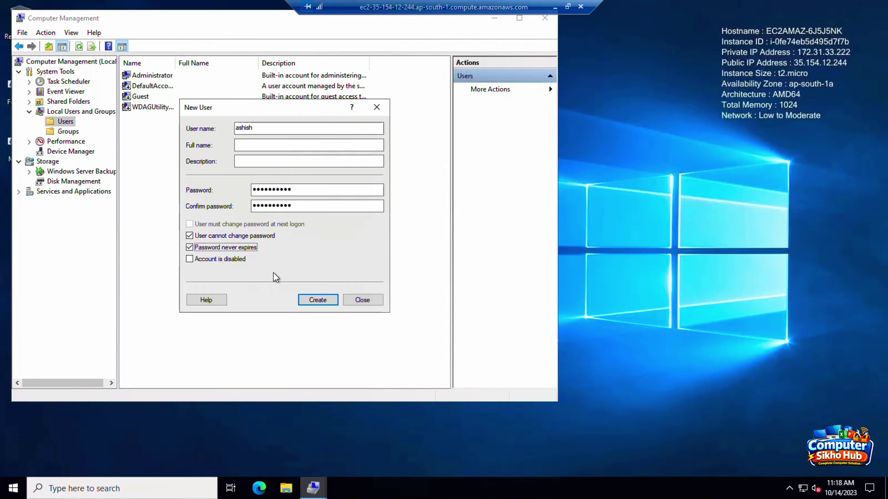
left_click(310, 301)
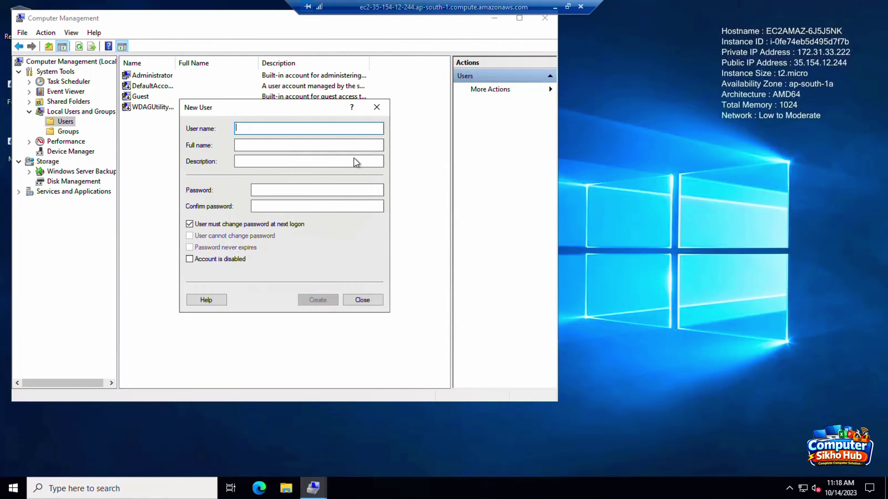
left_click(376, 107)
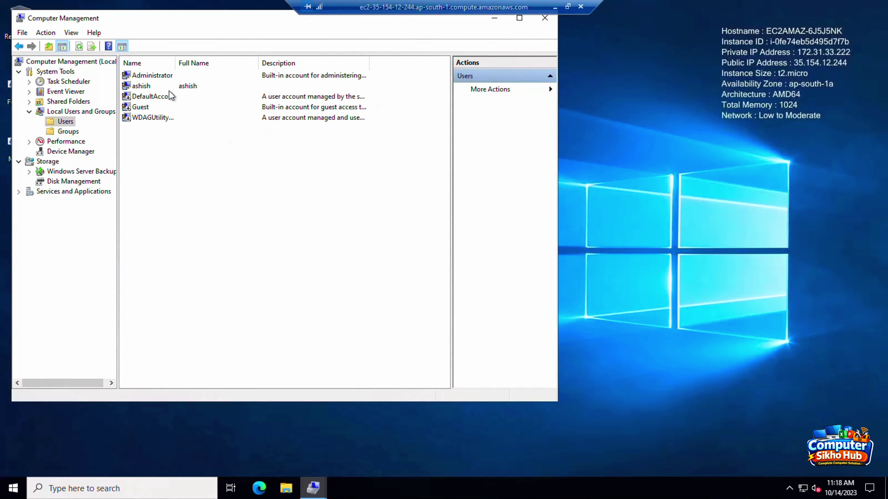
Step: Add the new user to the Remote Desktop Users group, apply, then close the remote session
right_click(140, 88)
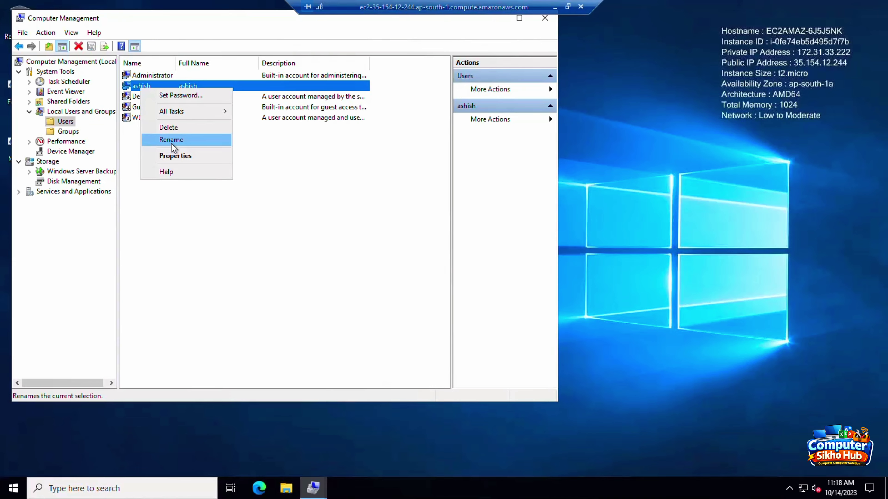
left_click(183, 157)
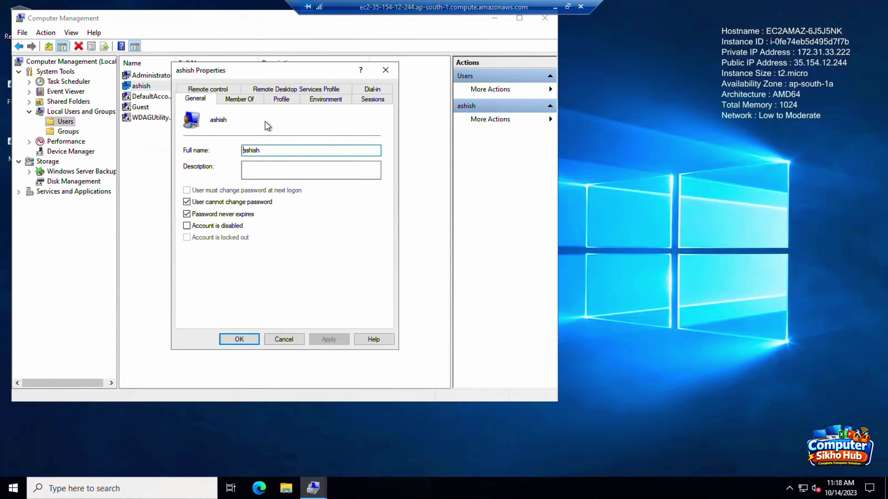
left_click(234, 100)
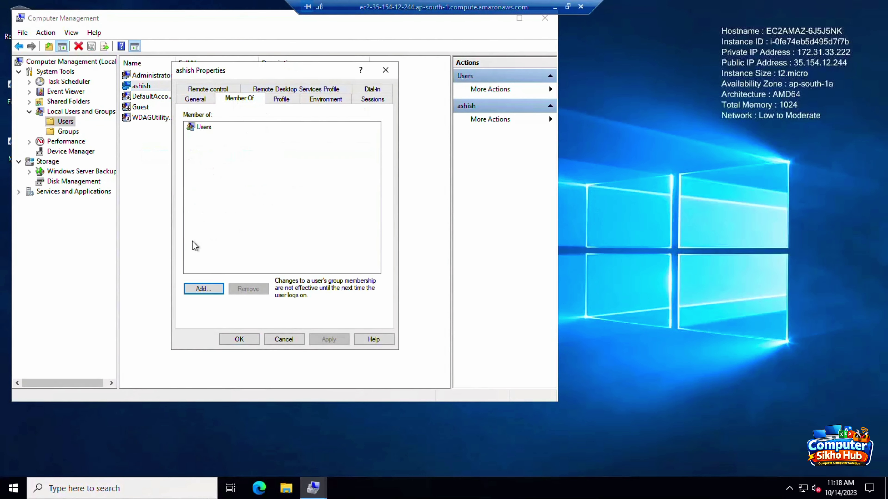
left_click(202, 288)
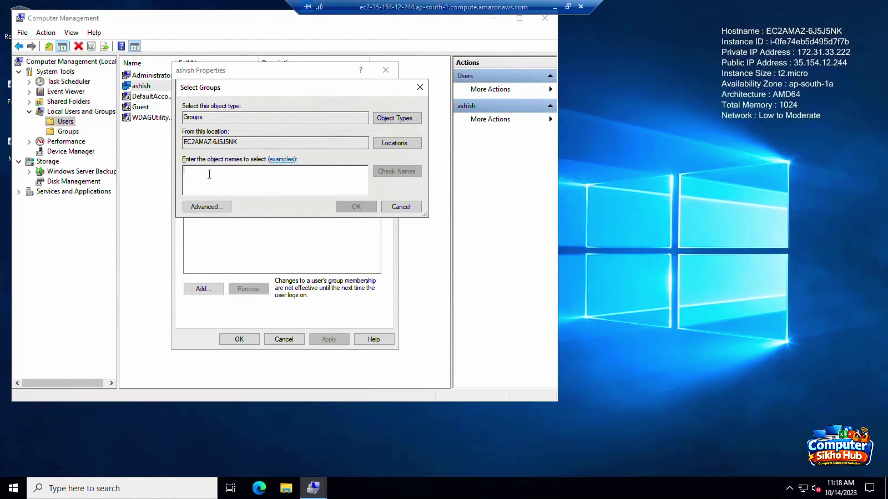
left_click(201, 208)
left_click(445, 210)
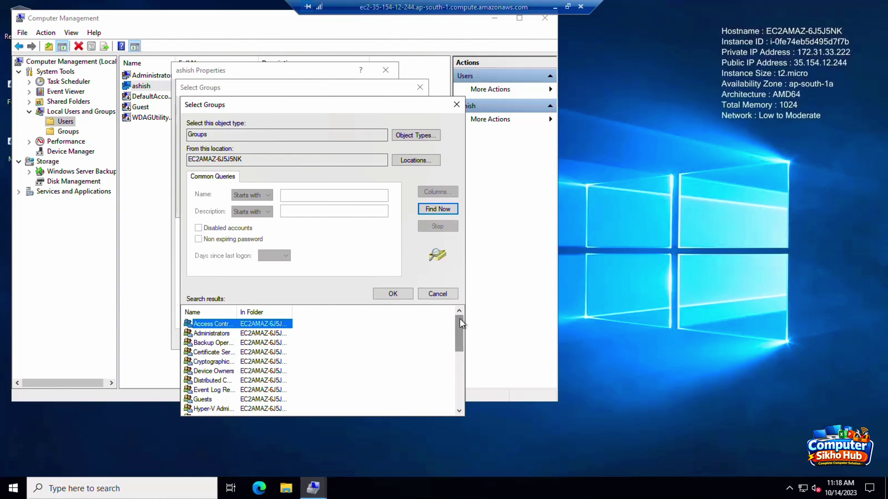
left_click_drag(460, 319, 463, 363)
left_click_drag(235, 312, 317, 312)
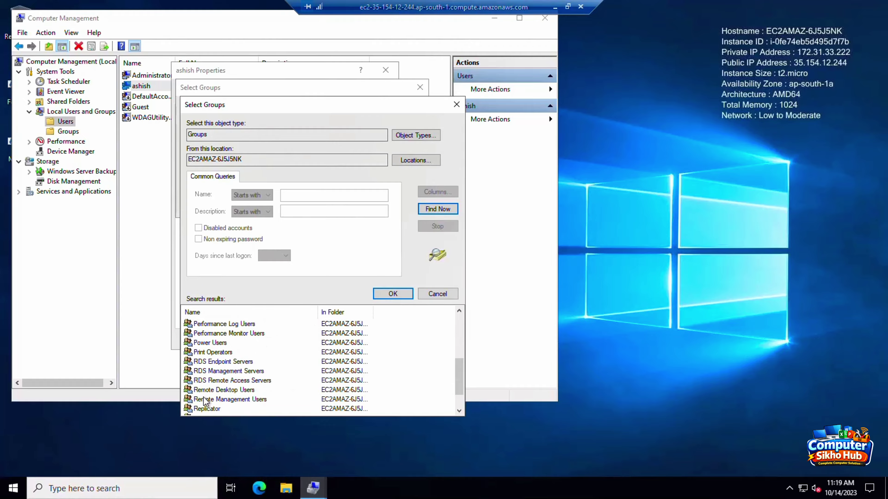
double_click(238, 391)
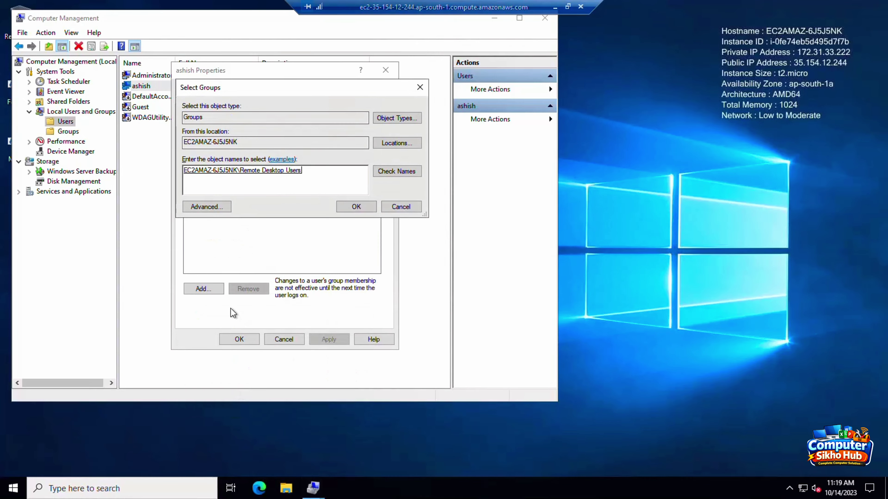
left_click(353, 207)
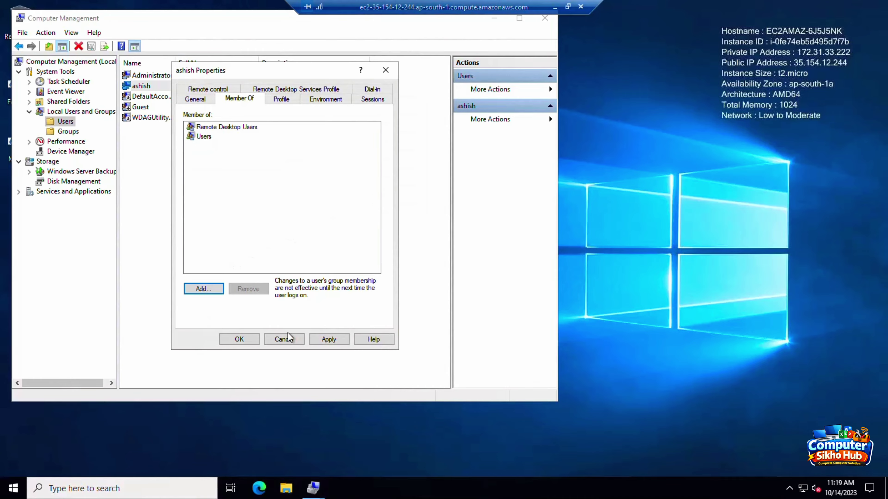
left_click(328, 339)
left_click(269, 342)
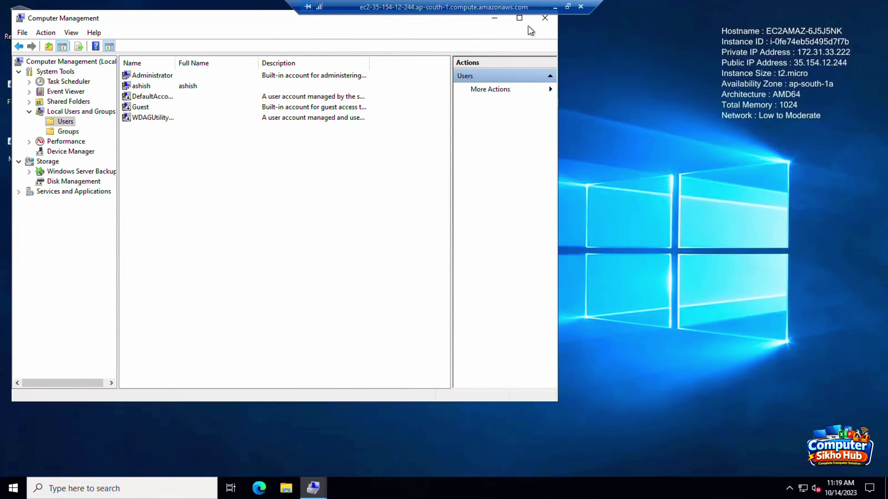
left_click(580, 6)
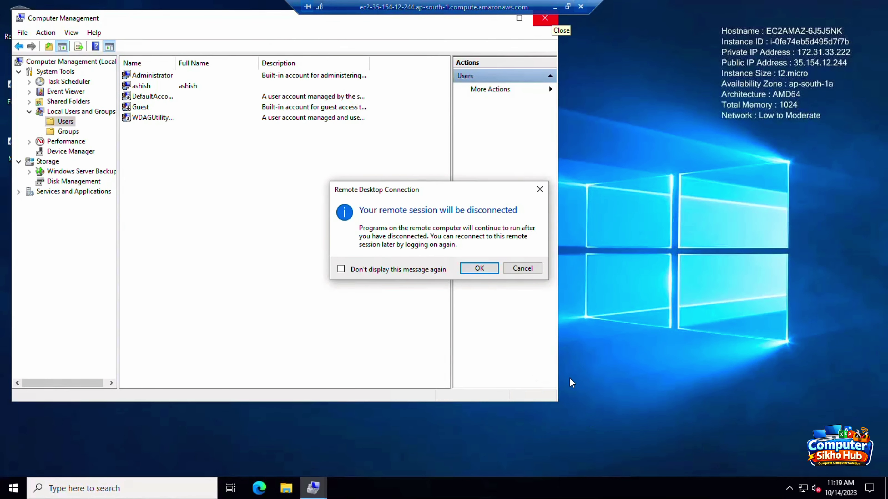
Step: Disconnect, then reconnect via windowserver (2).rdp as Administrator, accepting the certificate warning
left_click(464, 270)
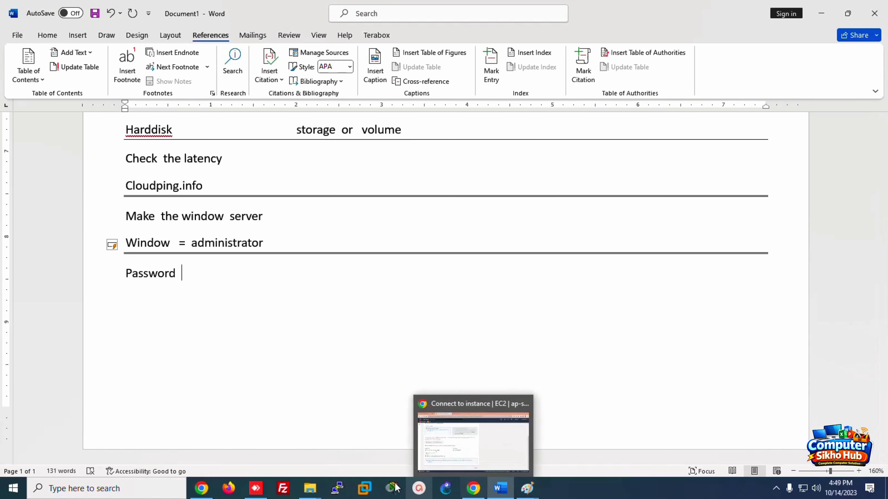
mouse_move(310, 488)
left_click(279, 440)
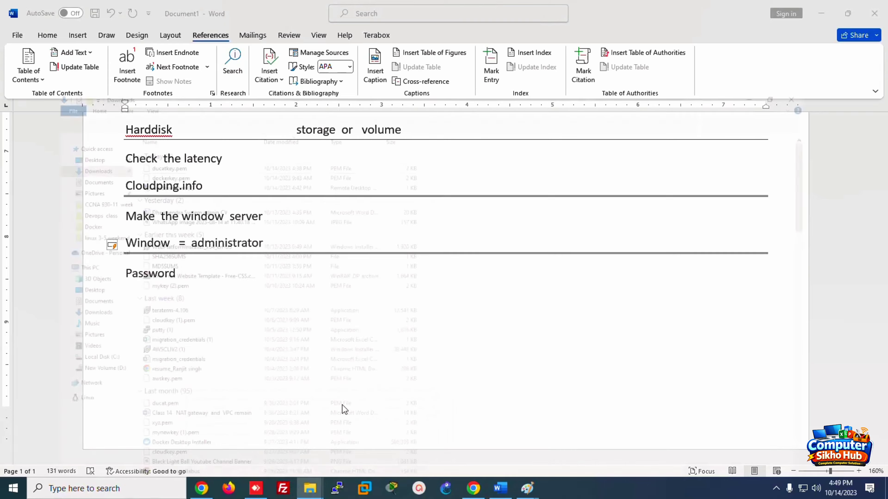
left_click(124, 112)
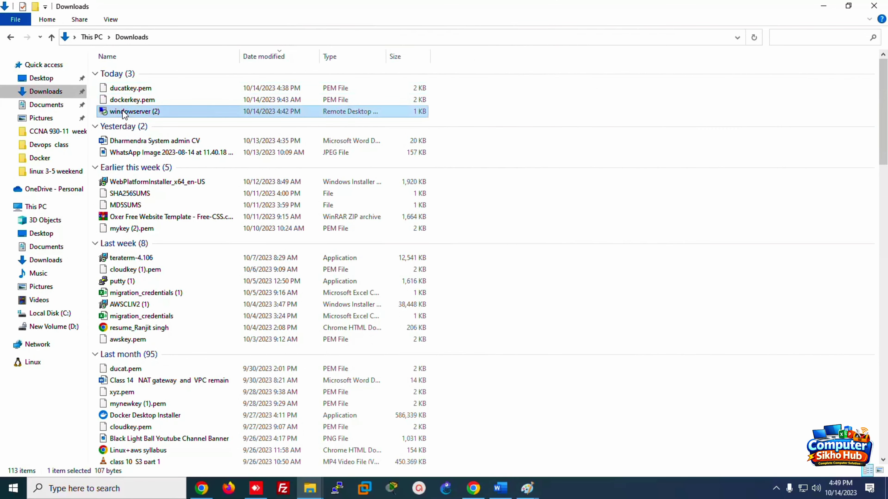
double_click(124, 112)
left_click(522, 307)
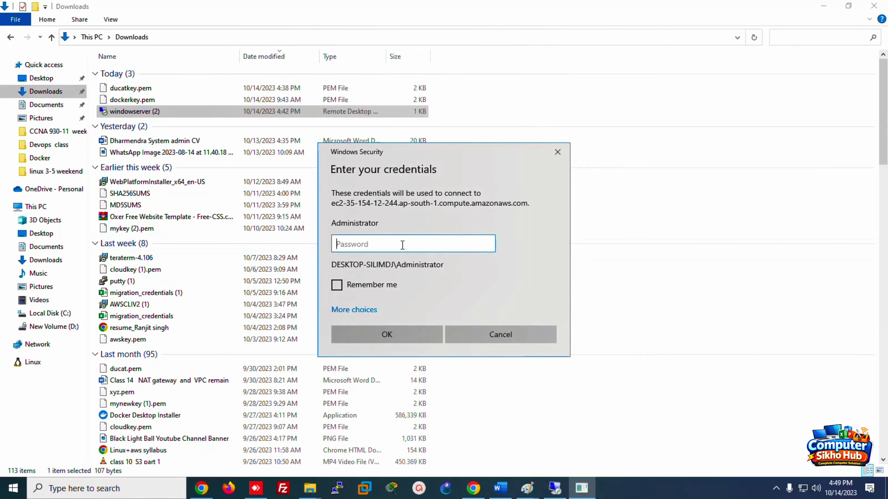
type("•••••••••")
key("Return")
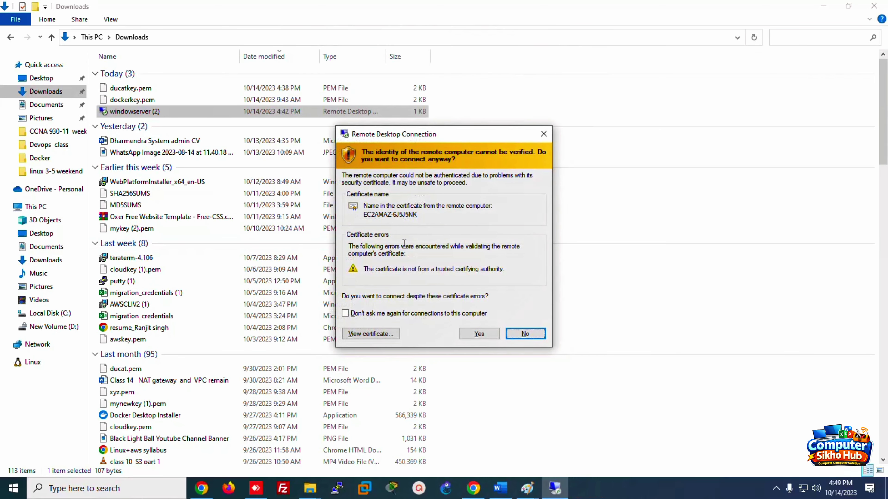
left_click(488, 331)
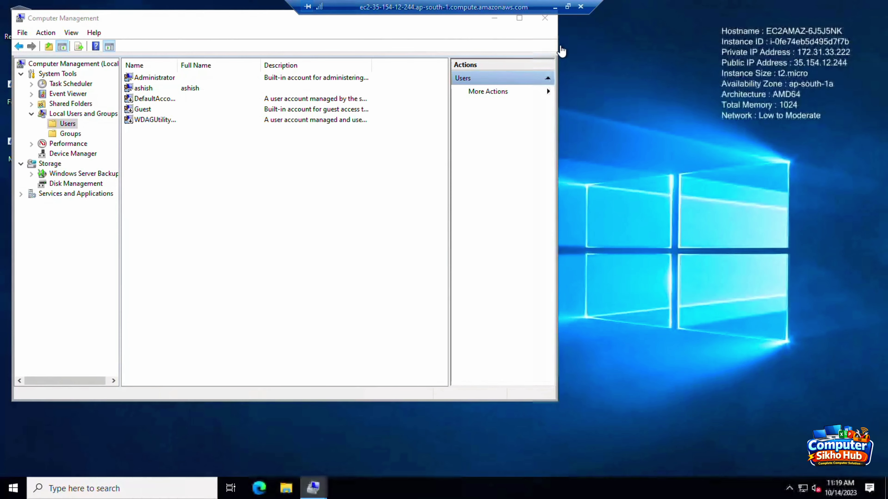
Step: Disconnect the session again and relaunch the saved RDP connection file
left_click(581, 6)
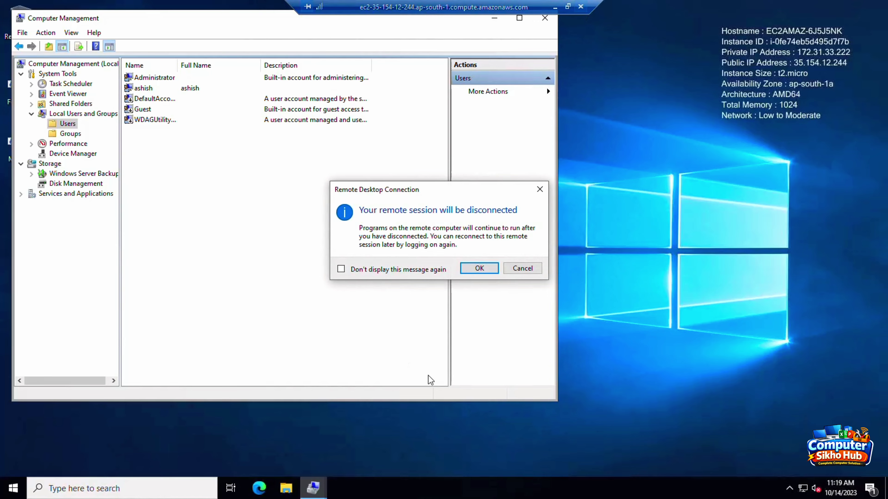
left_click(471, 276)
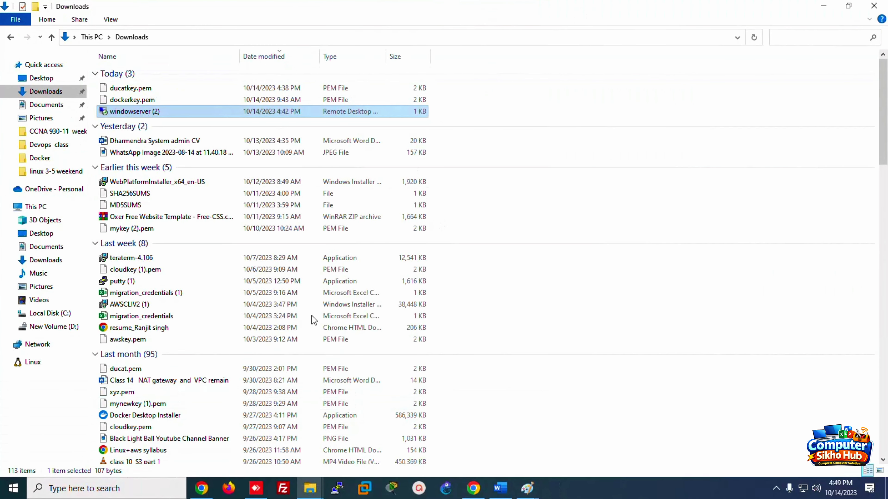
double_click(171, 111)
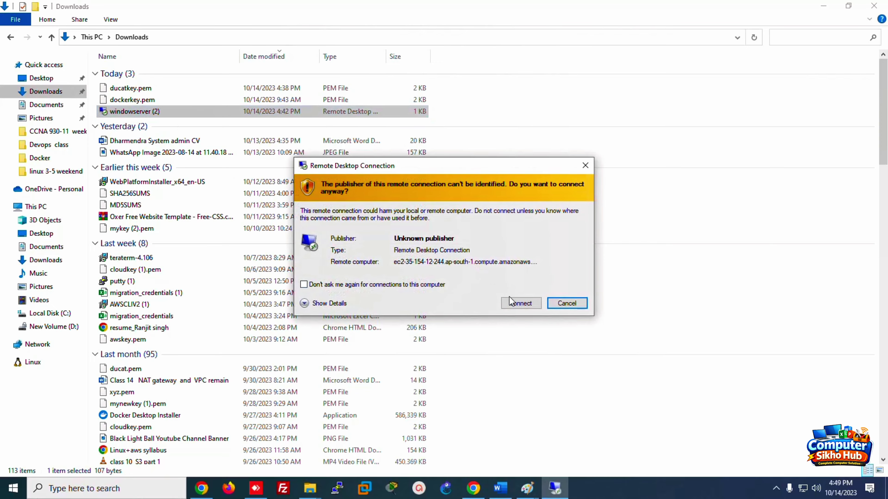
left_click(512, 301)
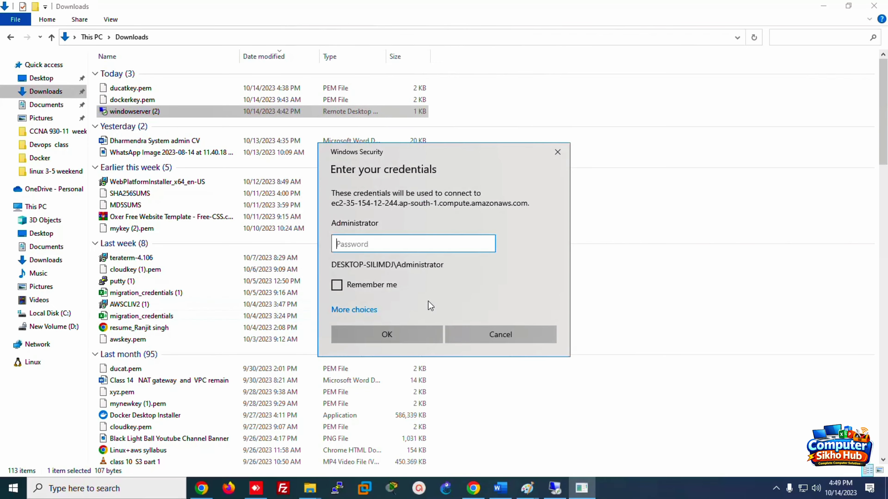
Step: Sign in with the new non-admin user's credentials and accept the certificate warning
left_click(346, 310)
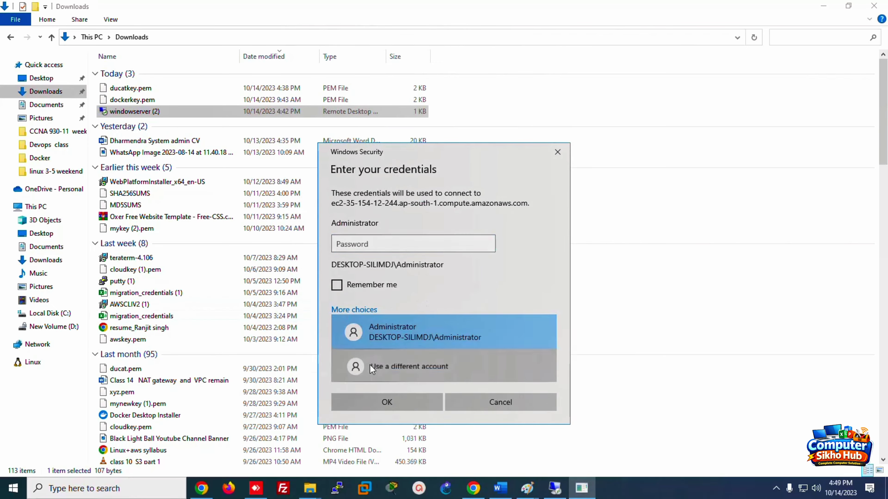
left_click(372, 367)
type("ashish")
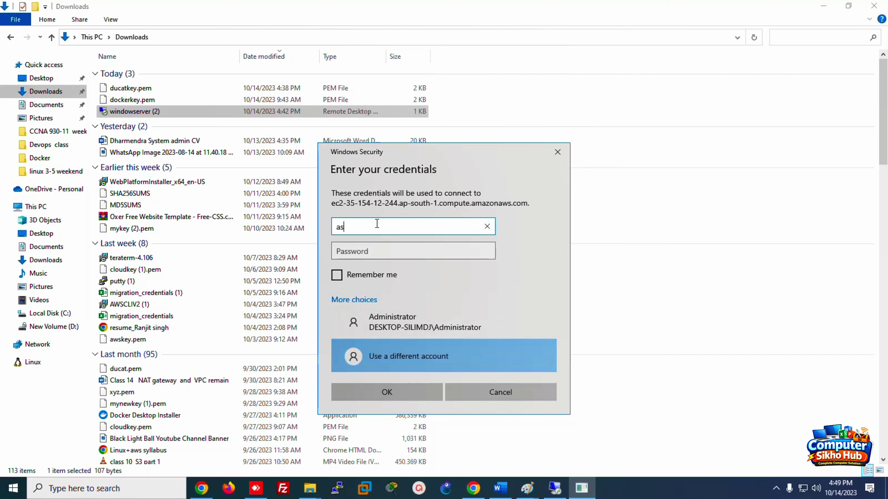
key("Tab")
type("*")
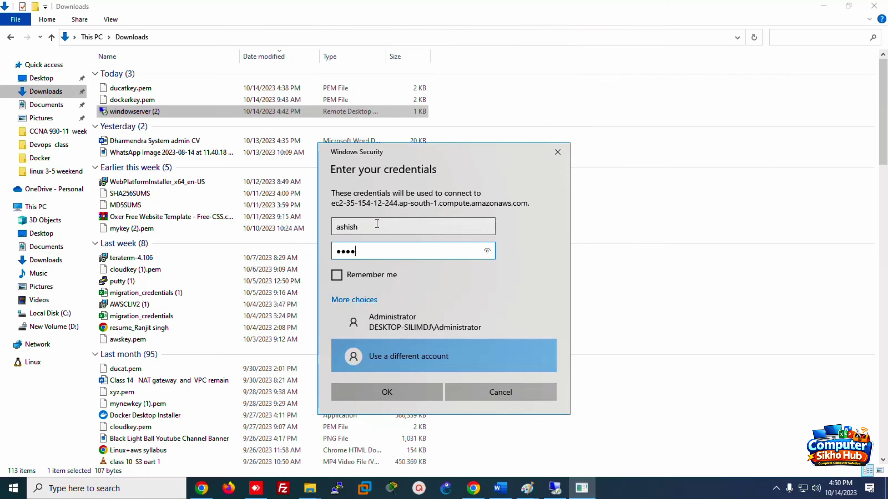
key("BackSpace")
key("BackSpace")
key("BackSpace")
type("*******")
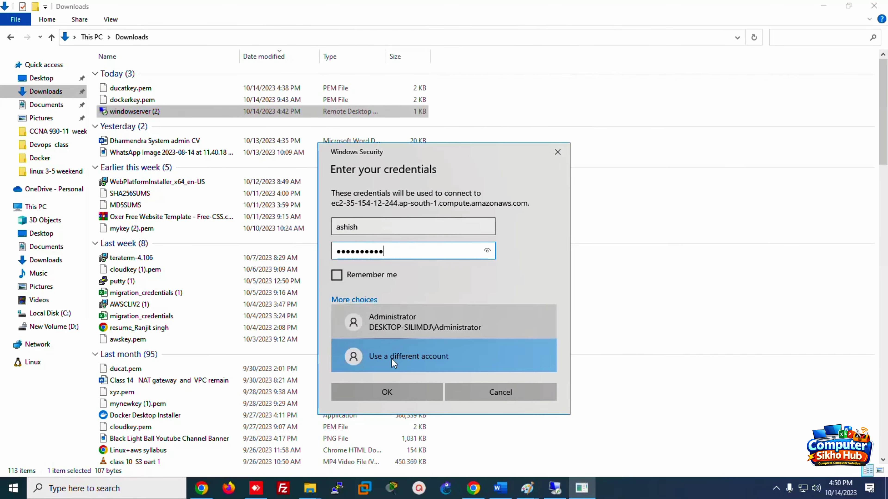
left_click(387, 392)
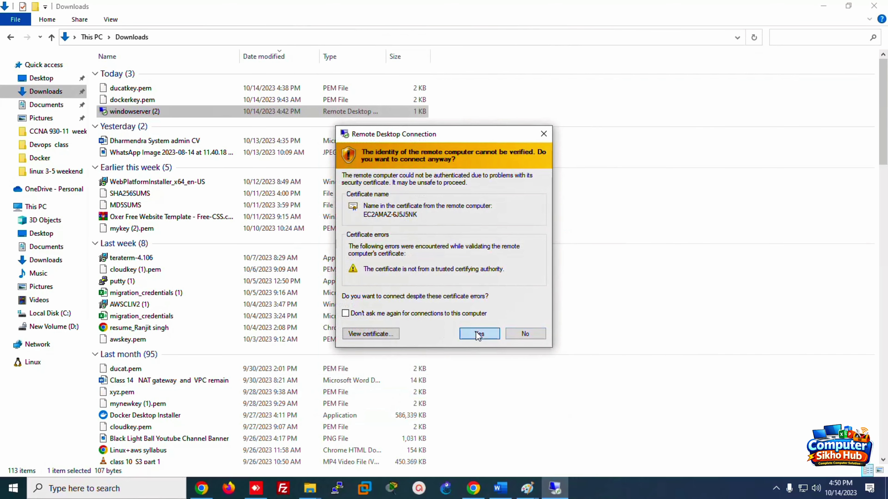
left_click(477, 332)
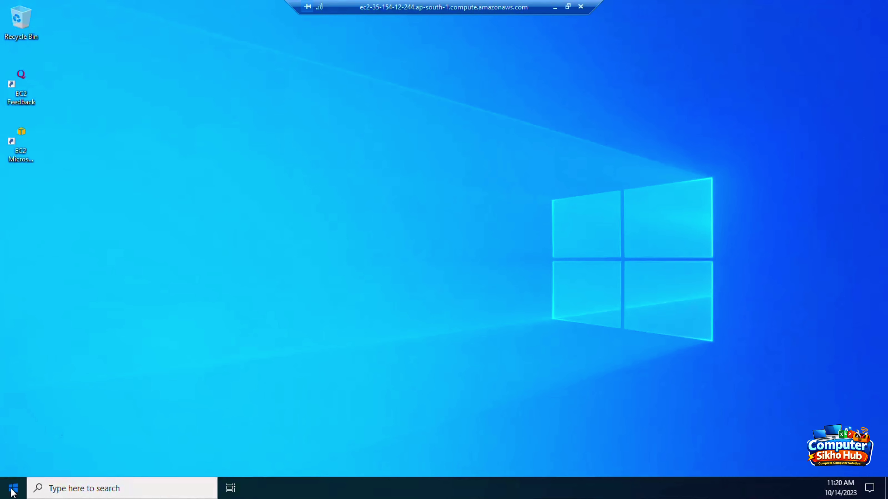
Step: Launch Computer Management on the server and list the local users
left_click(11, 489)
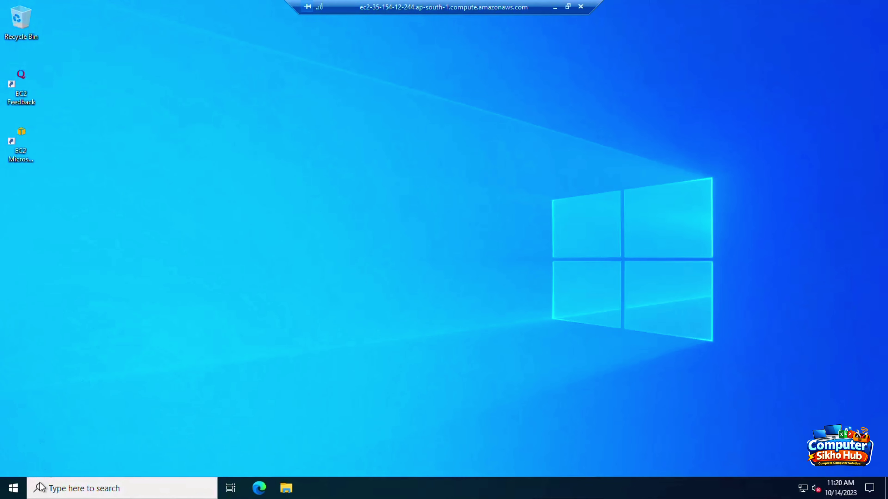
left_click(13, 489)
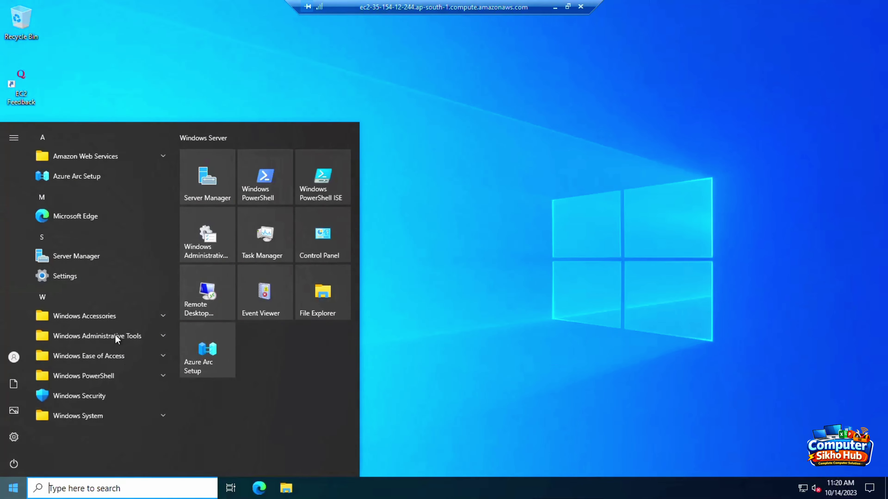
left_click(106, 336)
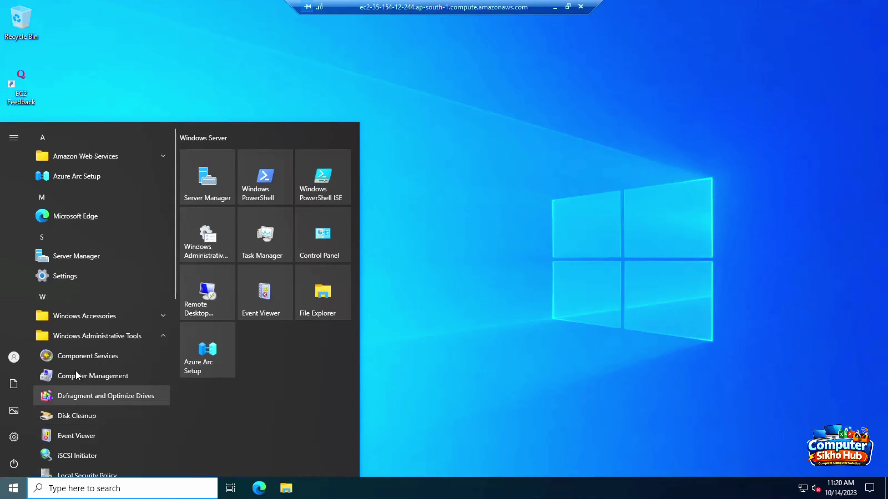
left_click(76, 378)
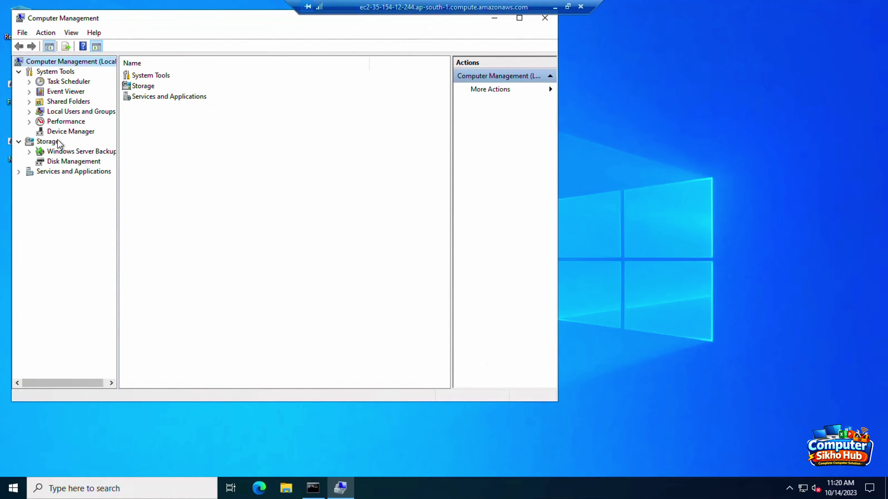
double_click(73, 111)
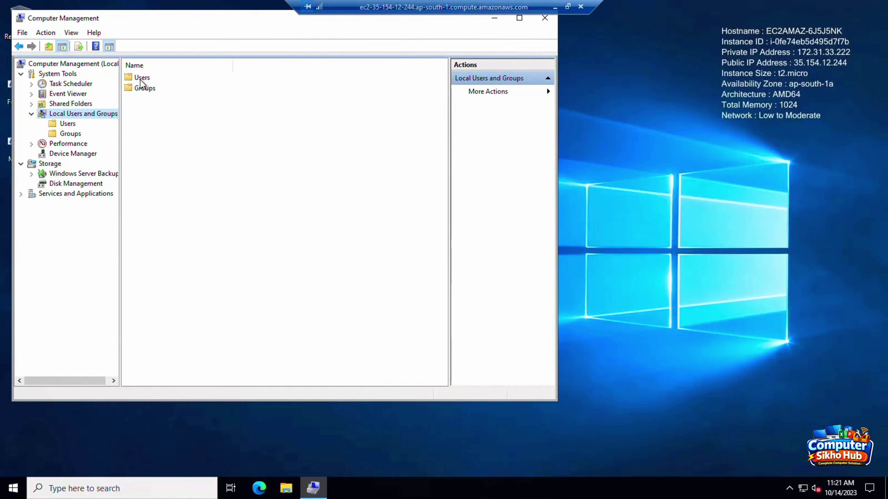
double_click(141, 83)
Step: Try to create a local user 'xyz' and dismiss the Access is denied error
right_click(176, 162)
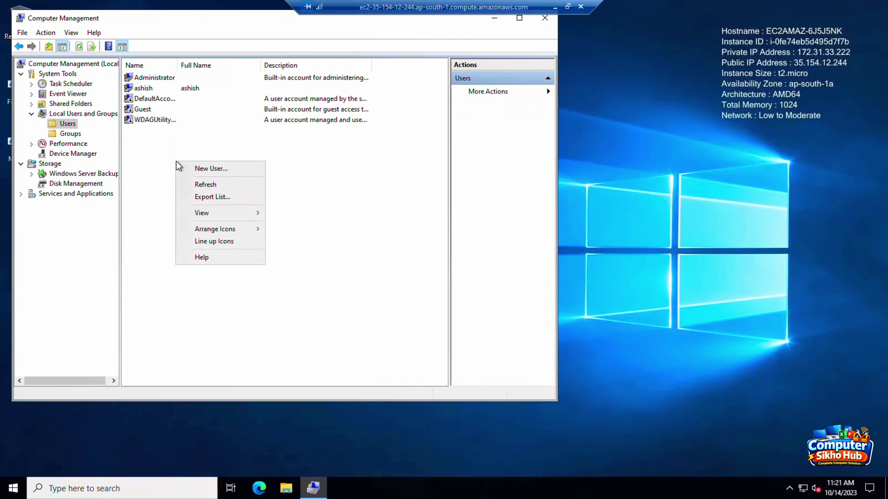
left_click(199, 169)
type("xyz")
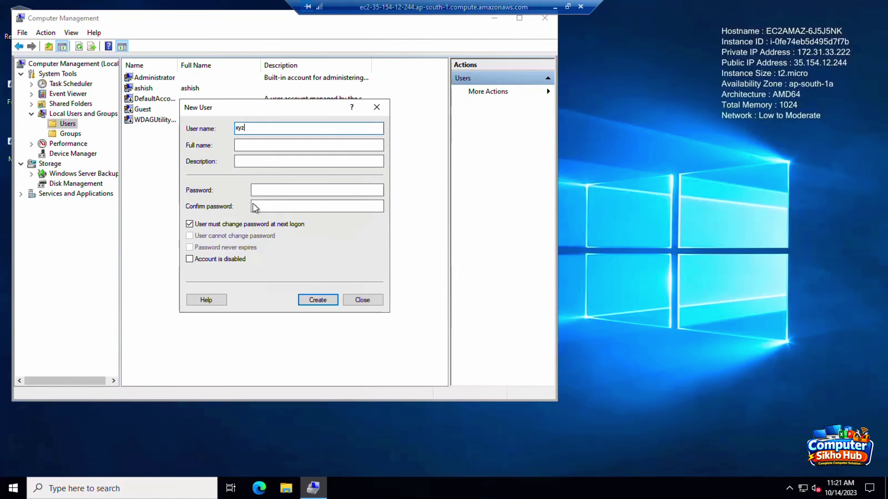
left_click(259, 190)
type("•••••")
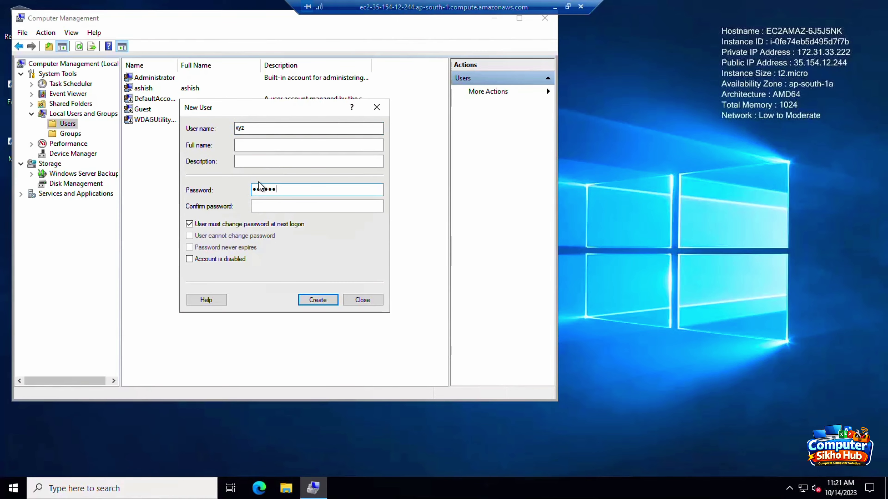
type("••••")
left_click(261, 205)
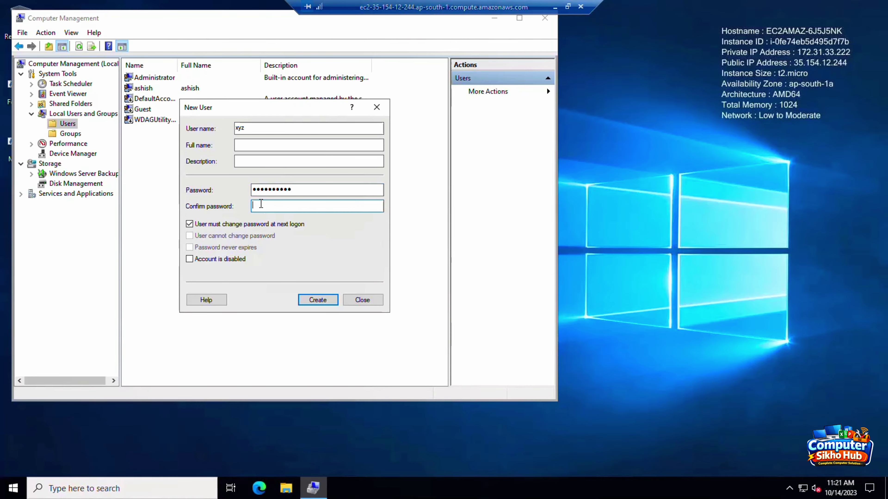
type("•••••••••")
left_click(317, 300)
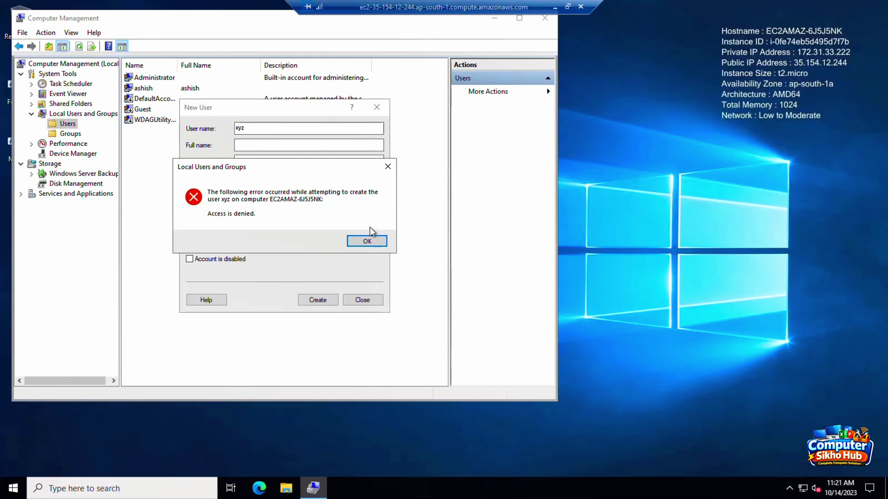
left_click(367, 241)
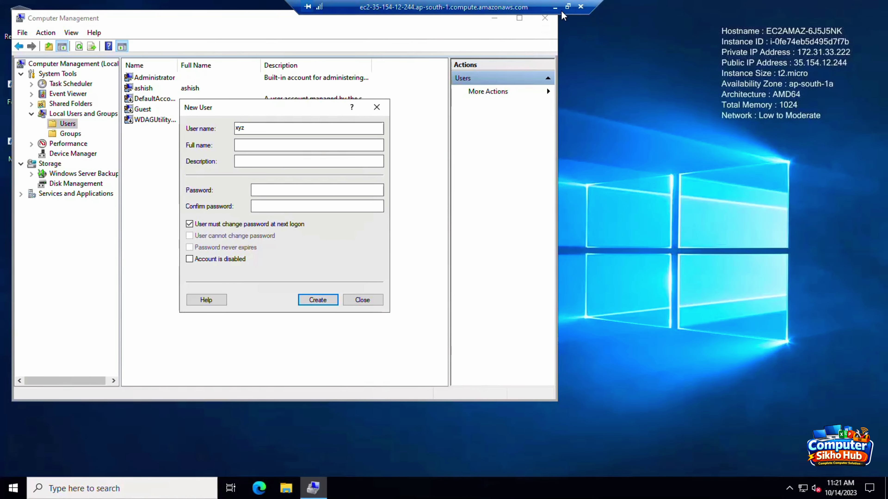
Step: End the remote desktop session and return to the AWS console in the browser
left_click(583, 8)
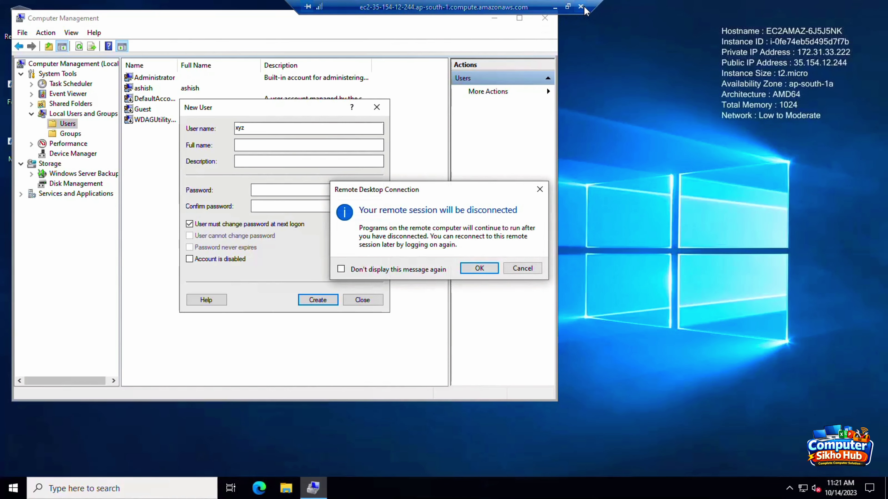
left_click(478, 262)
left_click(473, 488)
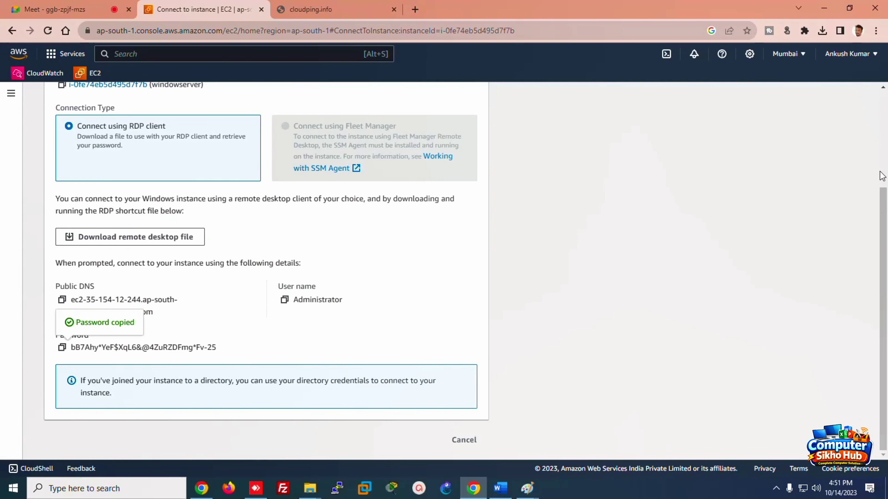
Step: Terminate the windowserver instance from the EC2 Instances list
scroll(879, 171, "up", 4)
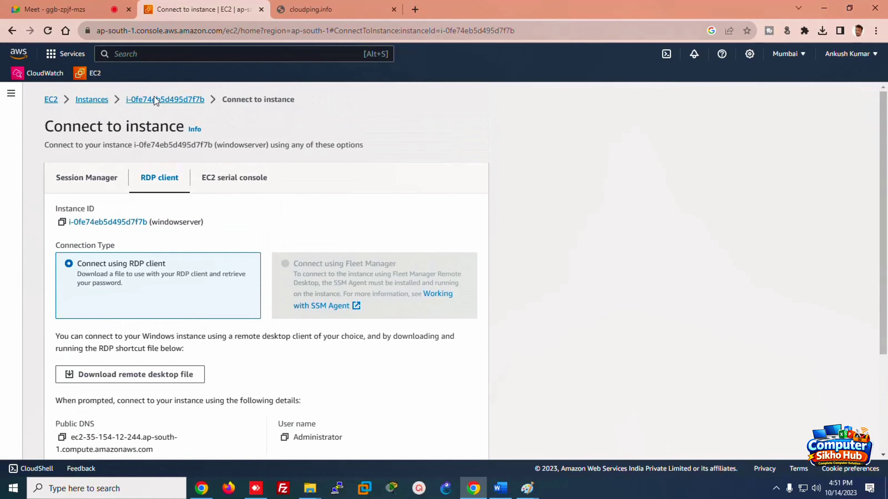
left_click(85, 102)
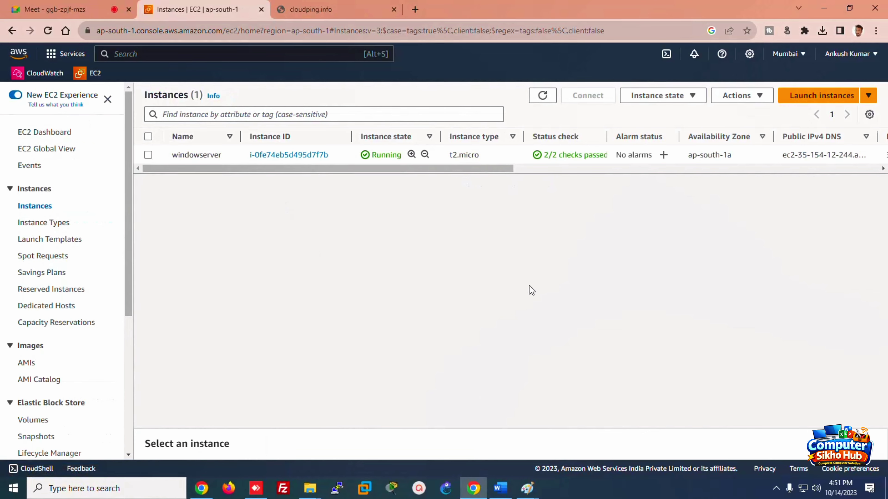
left_click(148, 155)
left_click(648, 95)
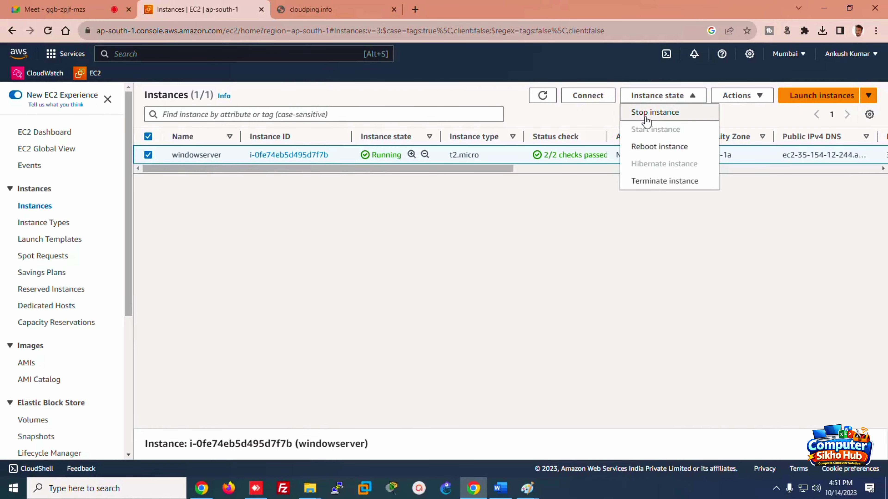
left_click(657, 182)
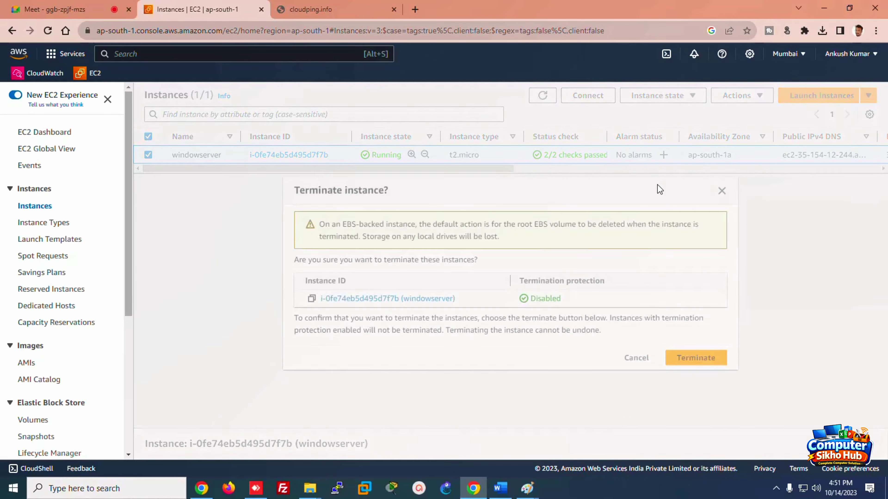
left_click(695, 360)
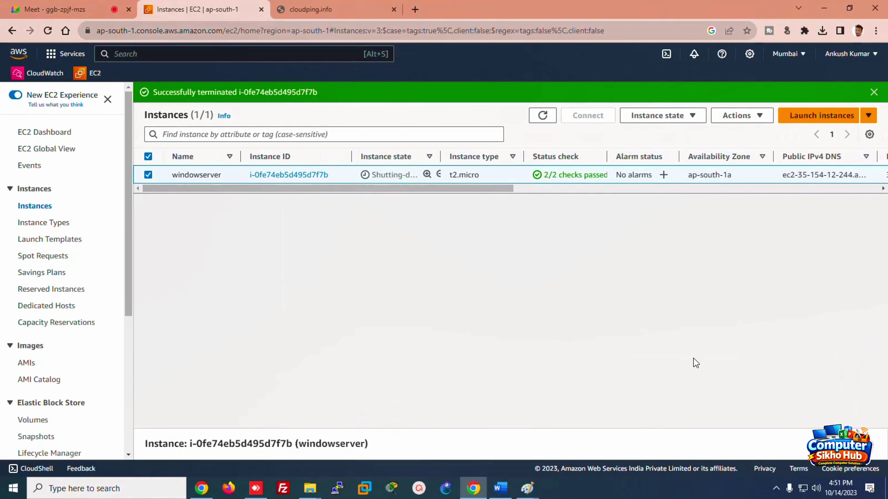